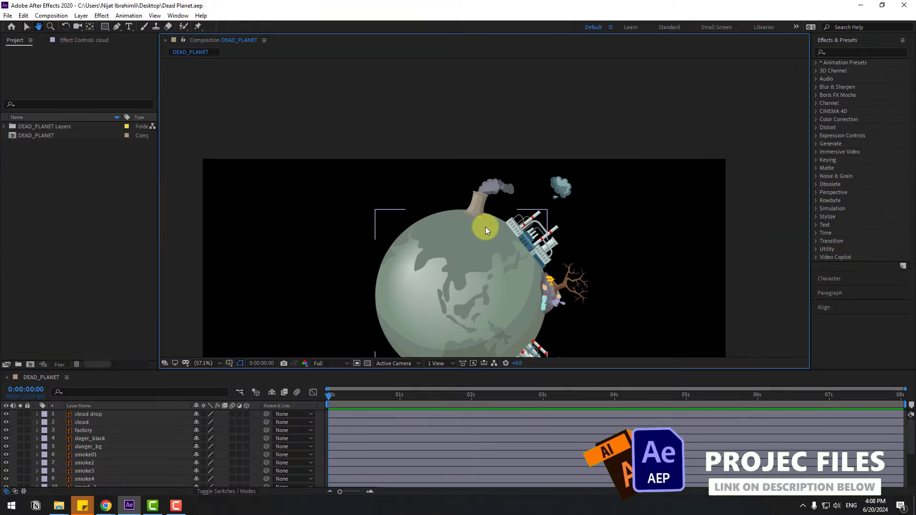
- Pre-compose the factory, dager_black, danger_bg and four smoke layers into a new composition named danger
scroll(485, 227, "up", 4)
key("v")
left_click(443, 210)
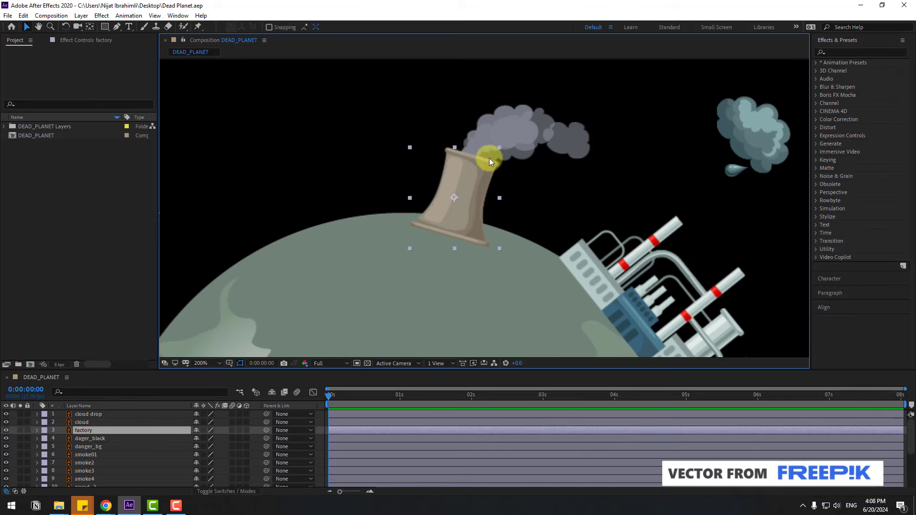
left_click(509, 133, "shift")
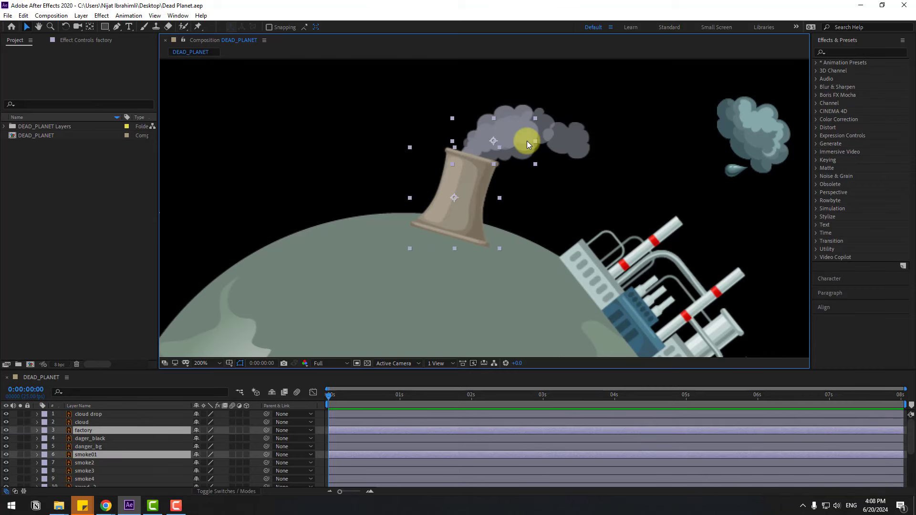
left_click(567, 141, "shift")
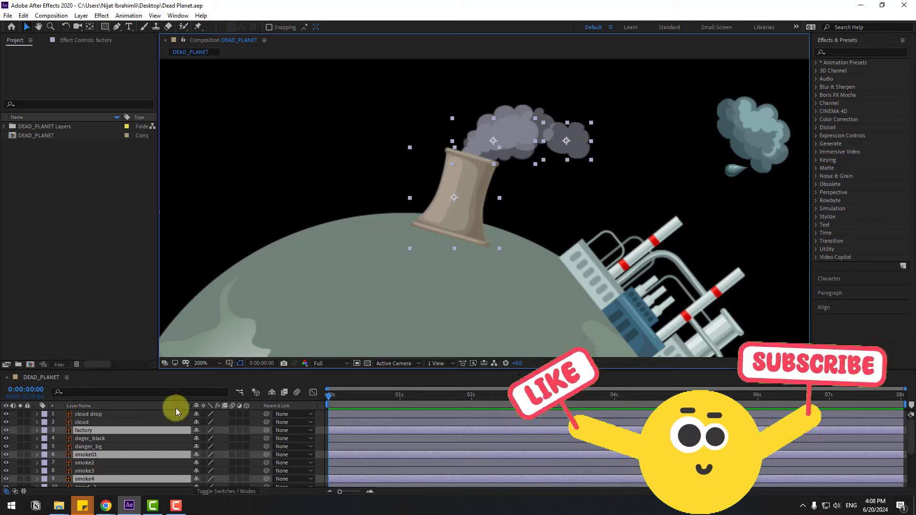
left_click(530, 125, "shift")
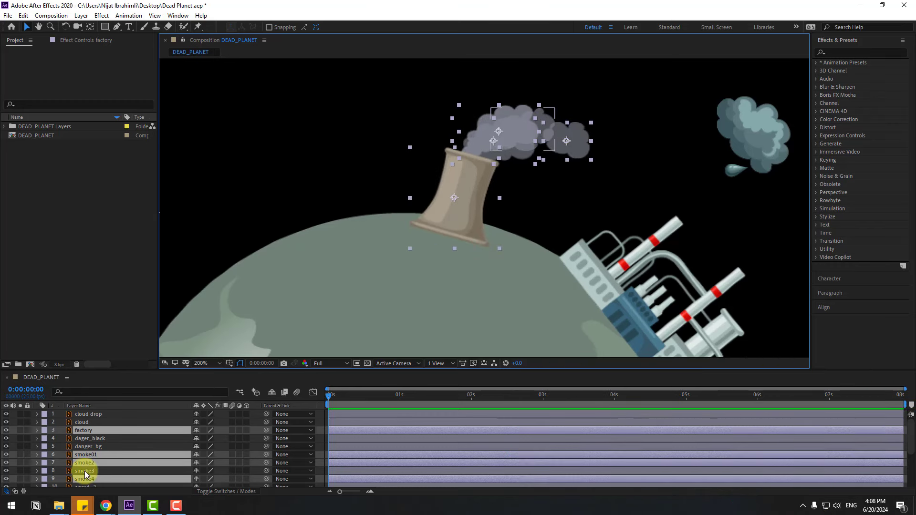
left_click(85, 471, "ctrl")
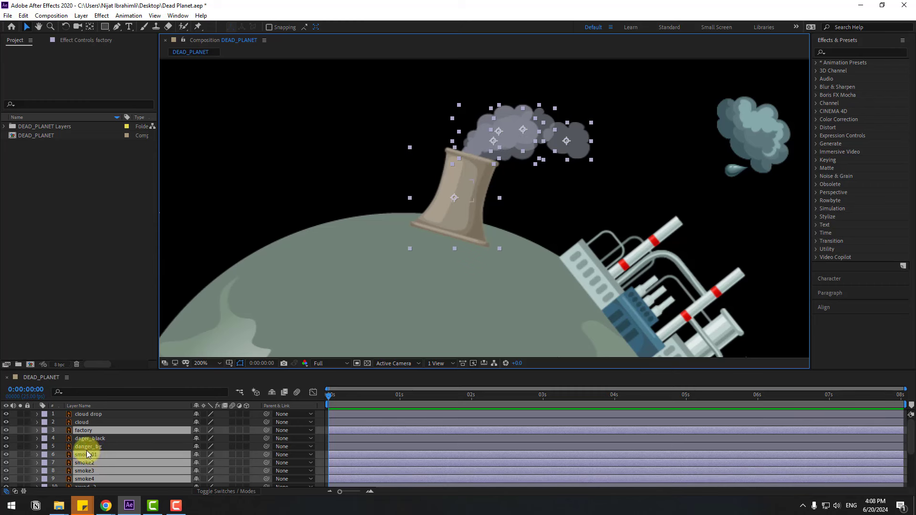
left_click(89, 446, "ctrl")
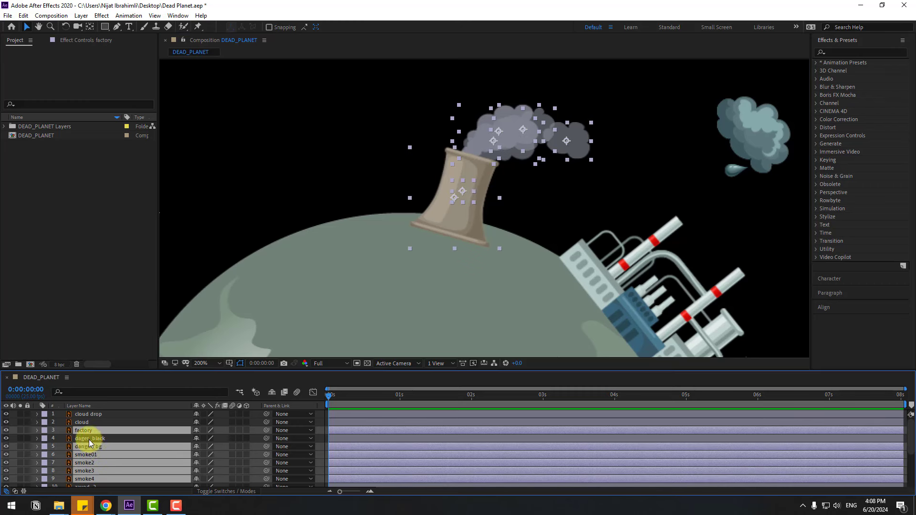
left_click(88, 439, "ctrl")
right_click(83, 463)
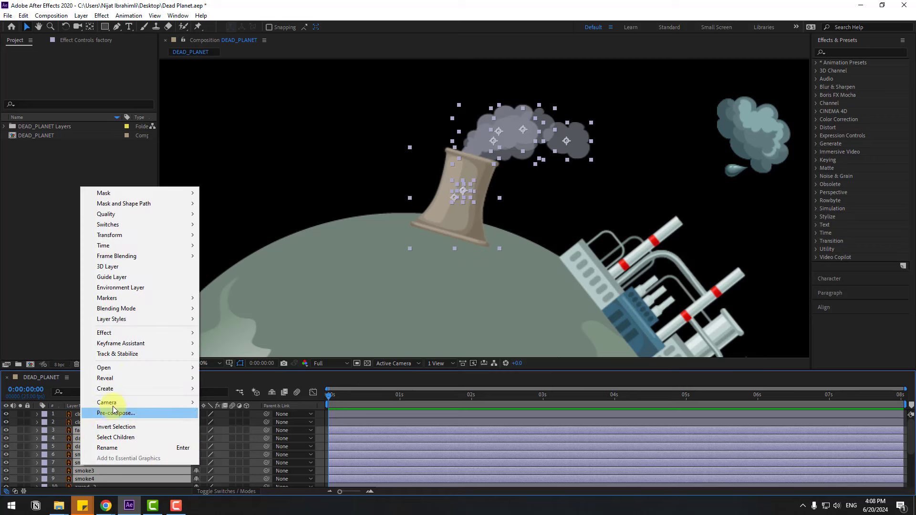
left_click(133, 414)
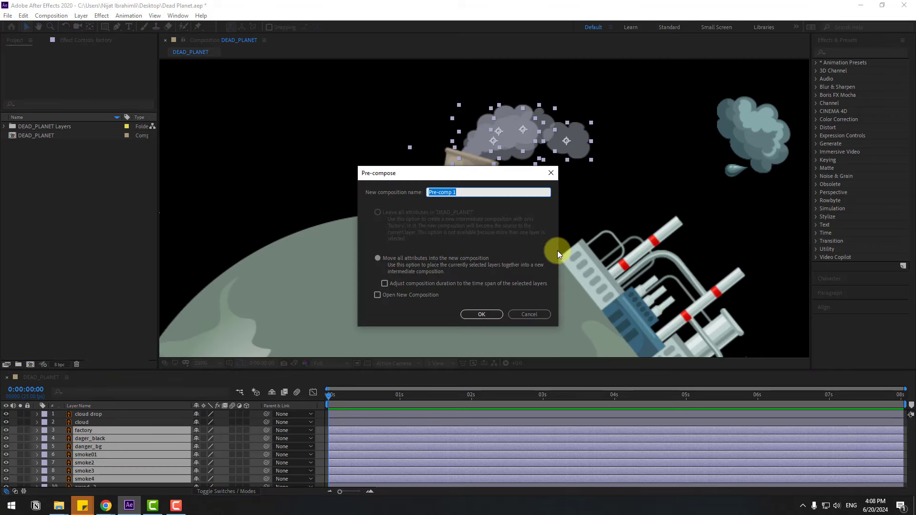
type("c")
left_click(483, 315)
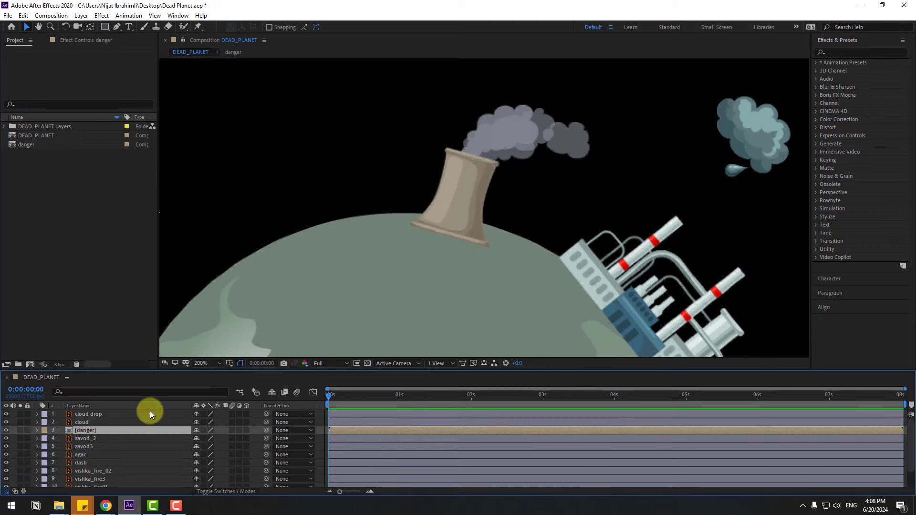
- Open the danger composition and move all its layers together to the middle of the frame
double_click(88, 431)
scroll(478, 216, "down", 4)
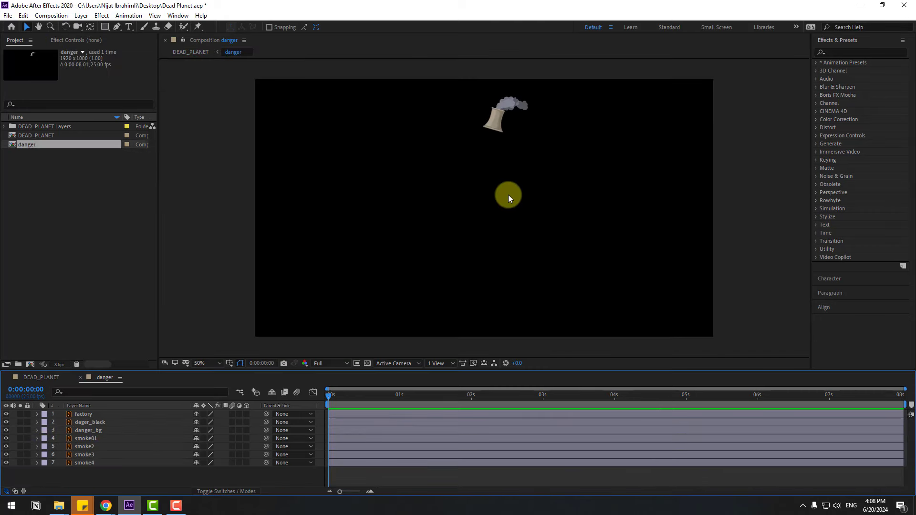
left_click_drag(129, 469, 96, 412)
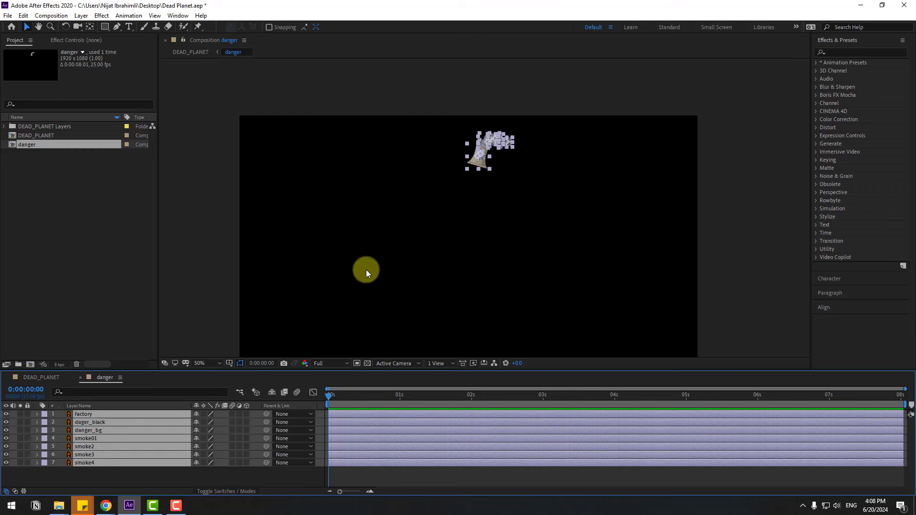
left_click_drag(488, 158, 469, 254)
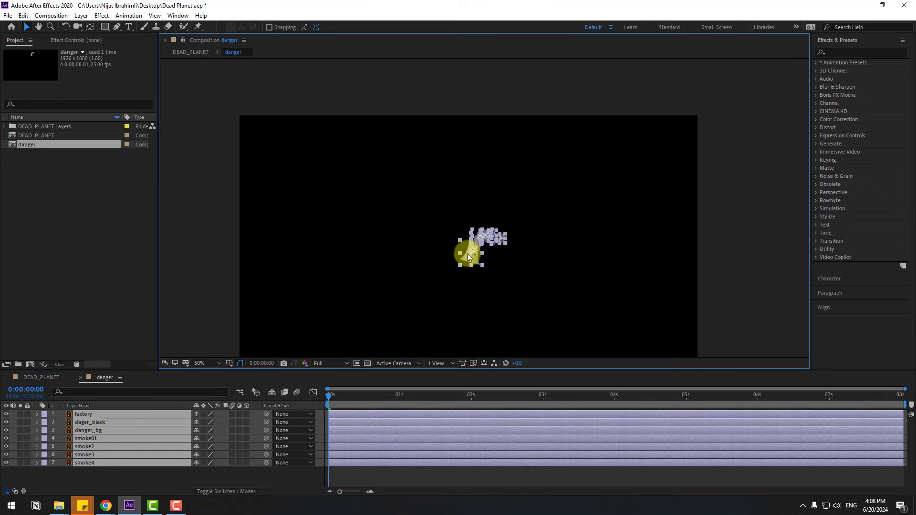
left_click(160, 476)
- Parent the dager_black, danger_bg and all smoke layers to the factory layer
scroll(489, 289, "up", 4)
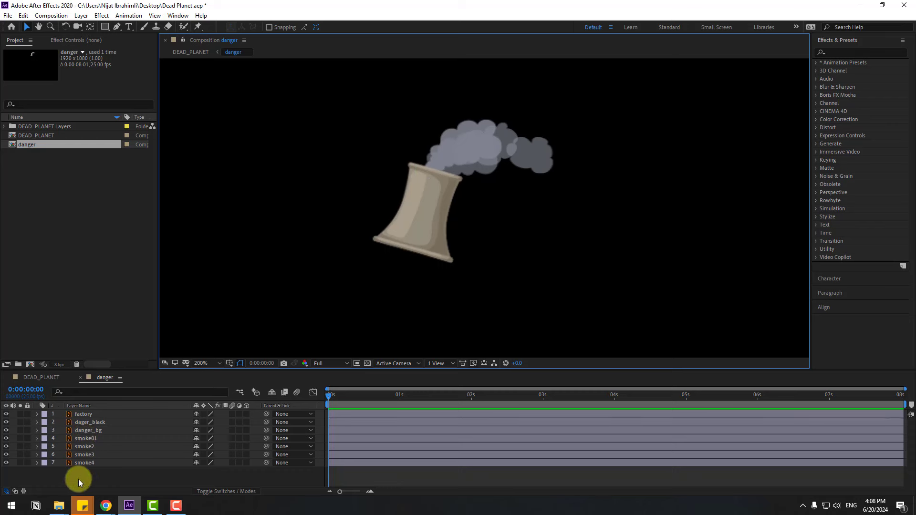
left_click_drag(78, 479, 93, 422)
left_click_drag(264, 425, 79, 416)
- Set the factory layer's rotation to -14° so the cooling tower stands upright
left_click(80, 417)
key("r")
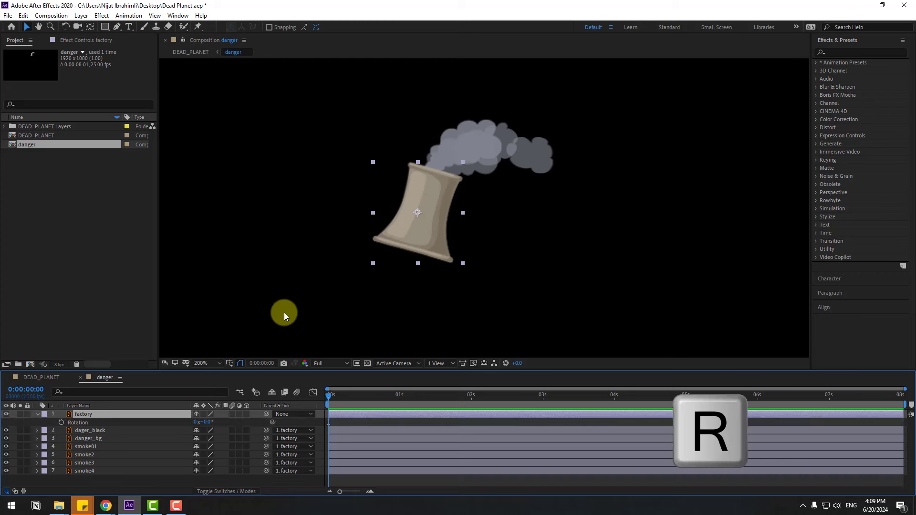
left_click_drag(204, 424, 202, 423)
key("comma")
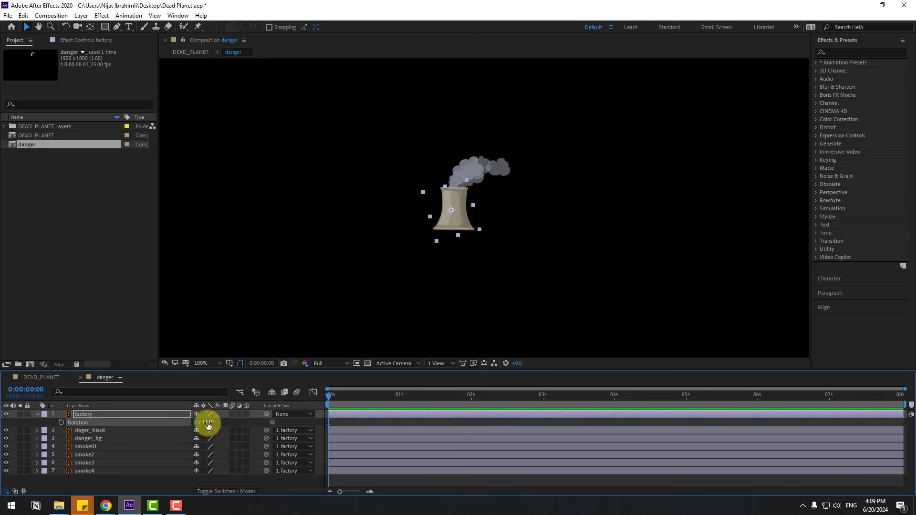
left_click(206, 423)
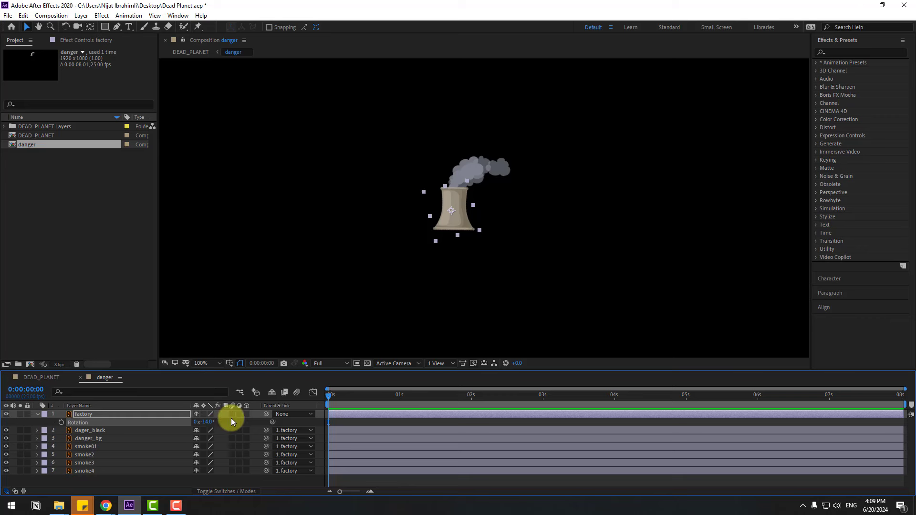
left_click(173, 481)
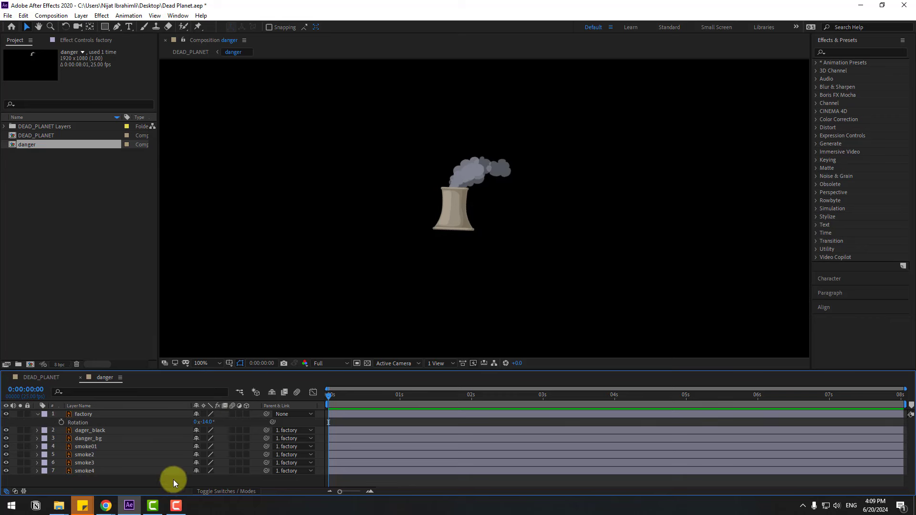
left_click(37, 414)
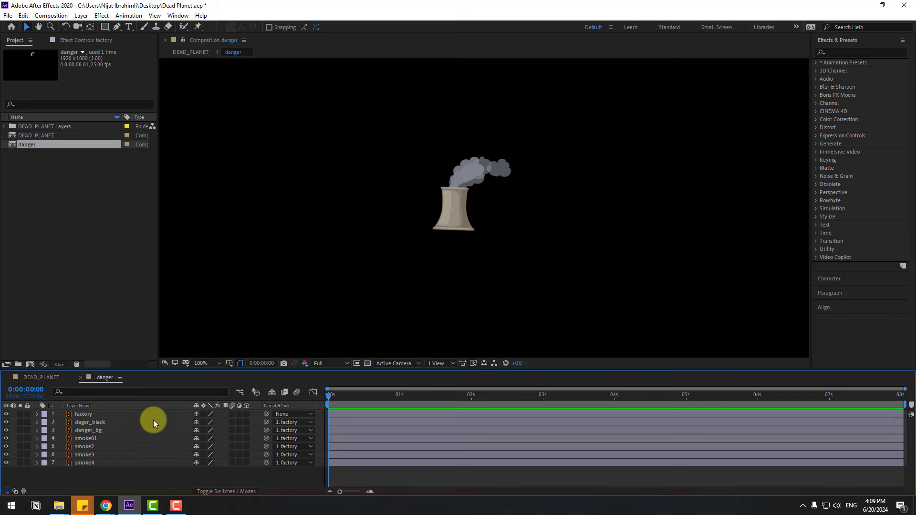
- Crop the danger composition to a region of interest of about 211 x 216 px around the tower and smoke
left_click(357, 363)
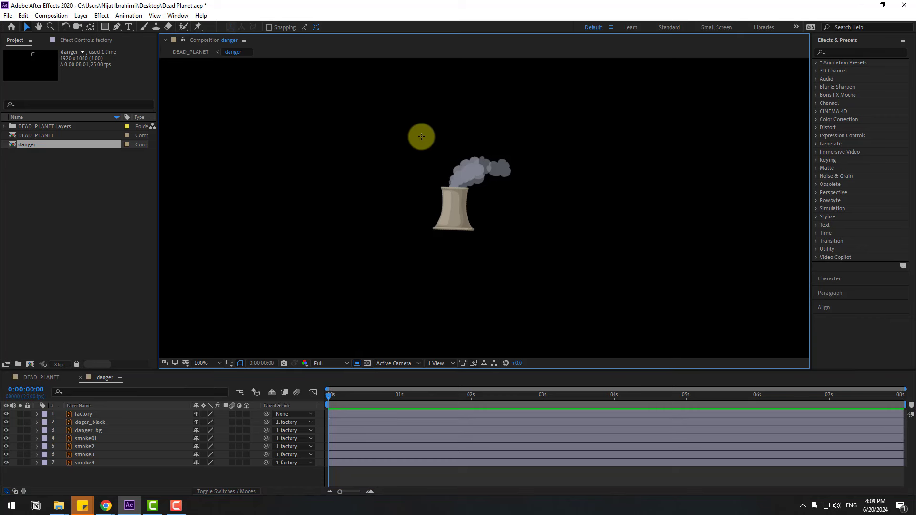
left_click_drag(418, 133, 523, 238)
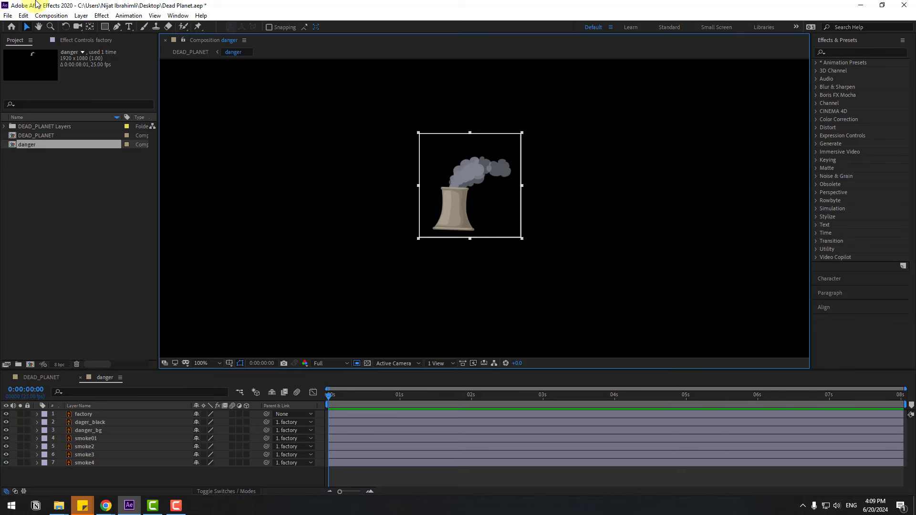
left_click(50, 15)
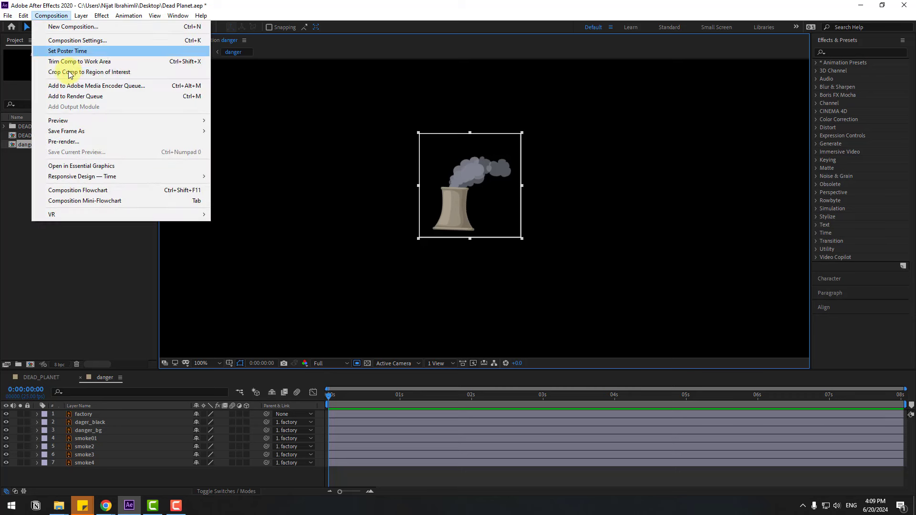
left_click(121, 75)
key("period")
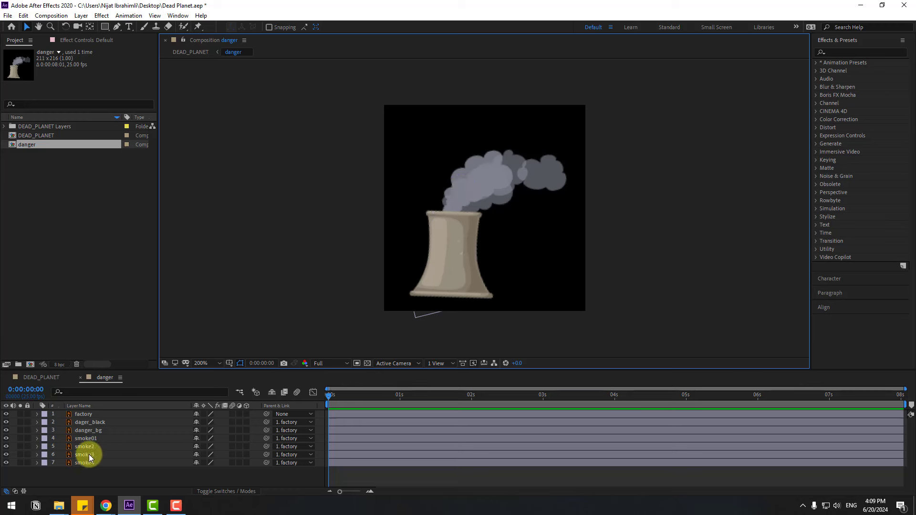
- Move the dager_black and danger_bg layers above the factory layer in the stacking order
left_click(93, 430)
left_click(93, 423, "shift")
left_click_drag(81, 426, 95, 412)
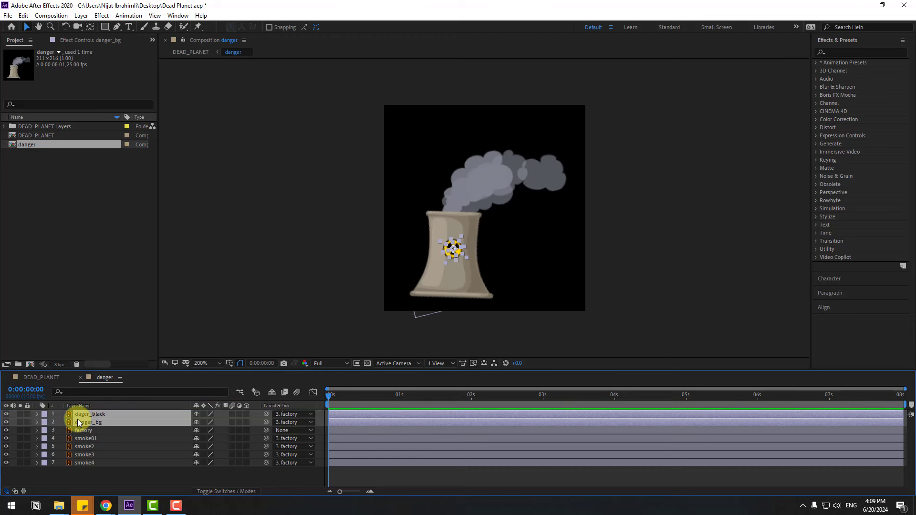
left_click(292, 332)
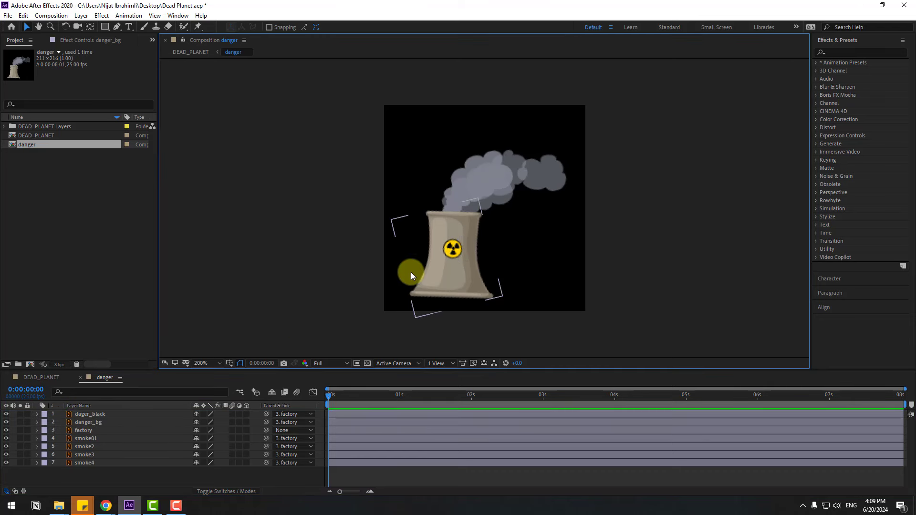
- Keyframe the dager_black layer's rotation from 0° at the start to one full revolution at 8 seconds, and preview it
scroll(411, 272, "up", 2)
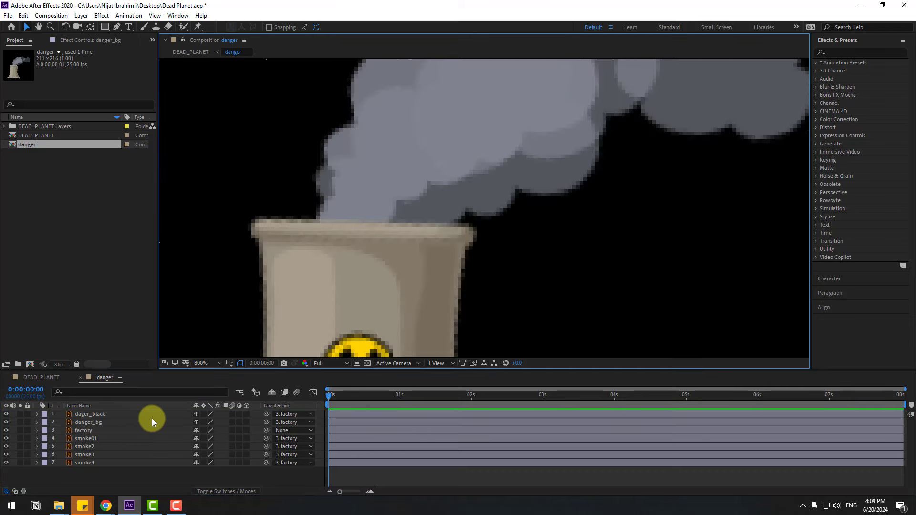
left_click(94, 417)
key("comma")
key("r")
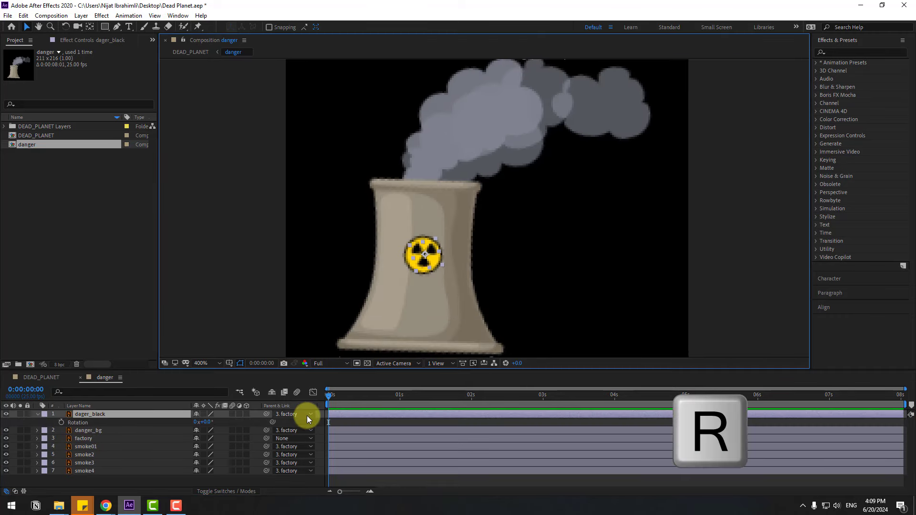
left_click(61, 423)
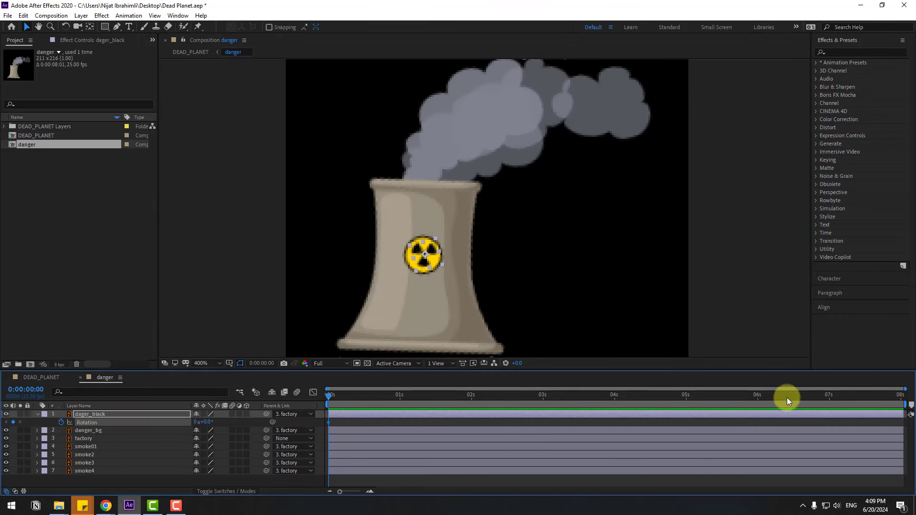
left_click(828, 398)
type("1")
key("Return")
key("space")
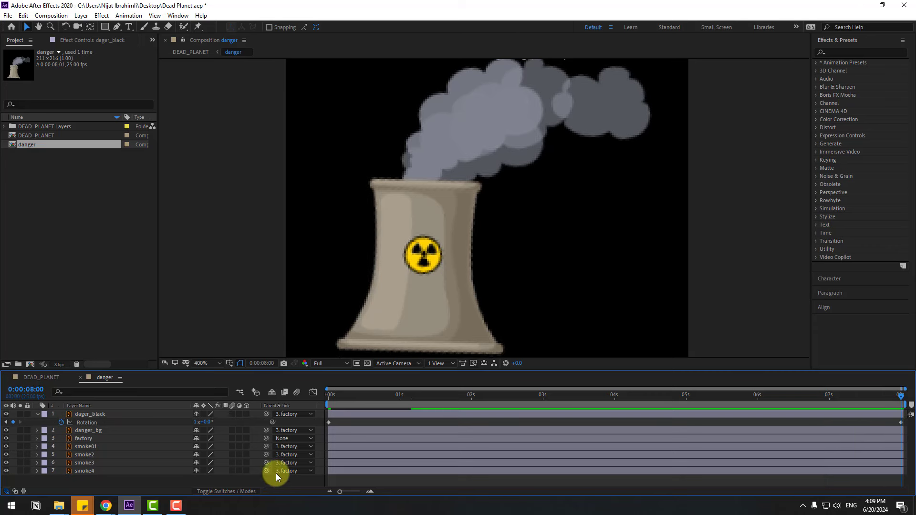
key("space")
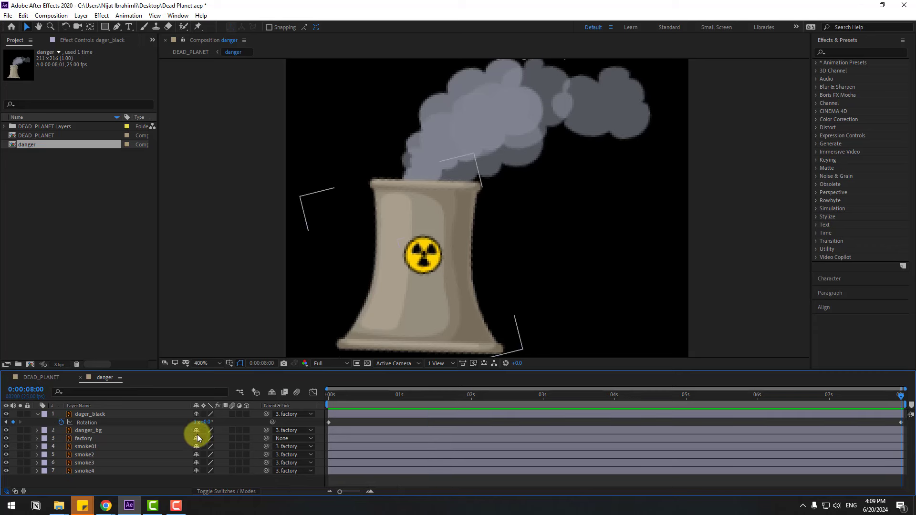
- Set dager_black's rotation at 8 seconds to two revolutions, preview the spin, and return to the first frame
left_click(195, 423)
type("2")
key("Return")
key("space")
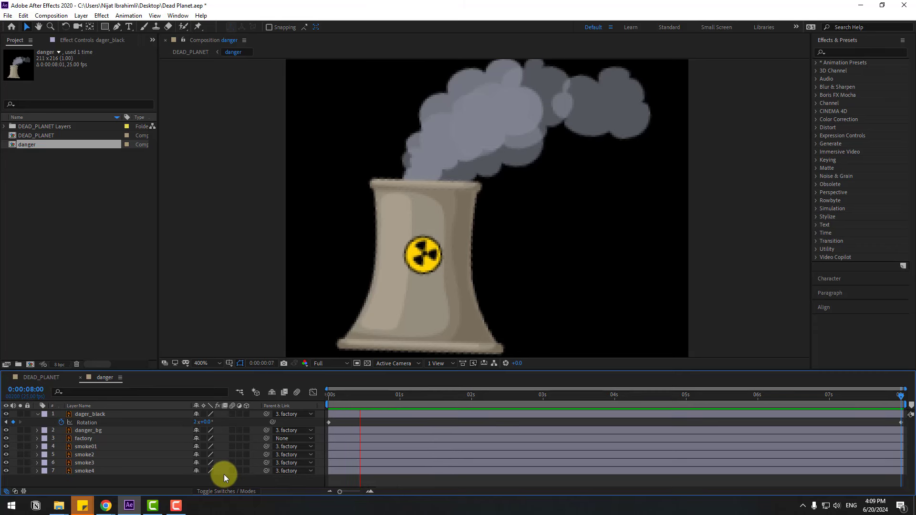
left_click(329, 396)
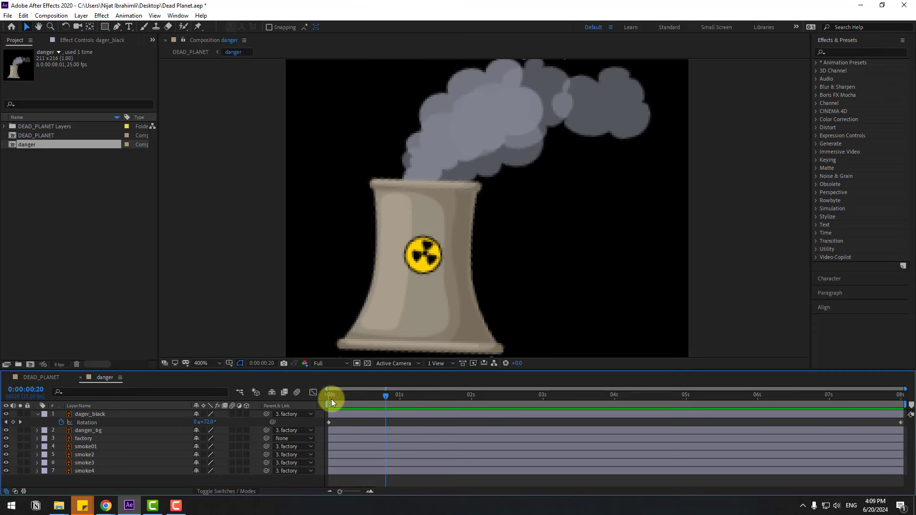
key("u")
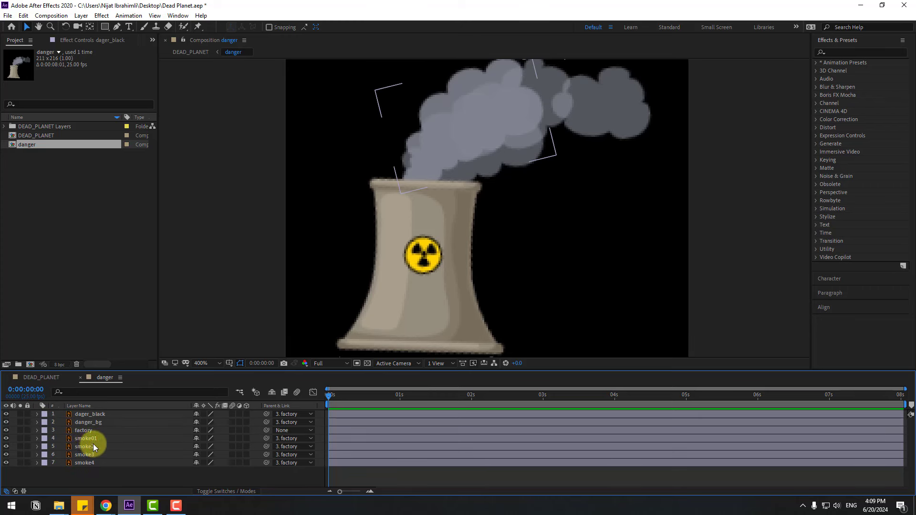
- Solo the smoke01 layer and apply the Wave Warp effect to it
left_click(90, 439)
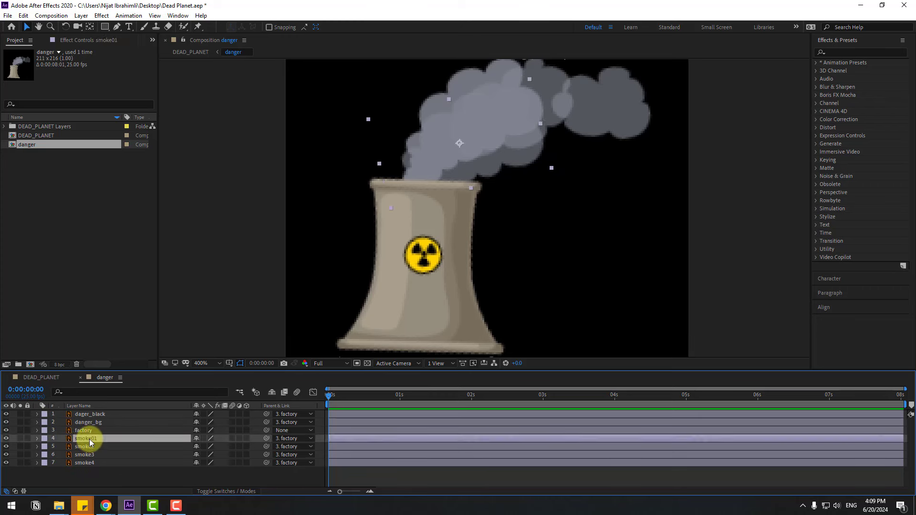
left_click(20, 440)
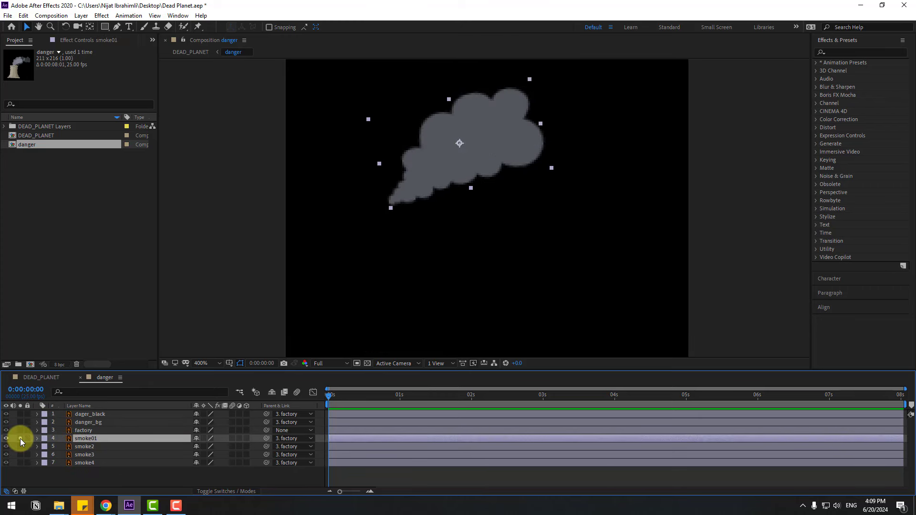
left_click(840, 52)
type("wave")
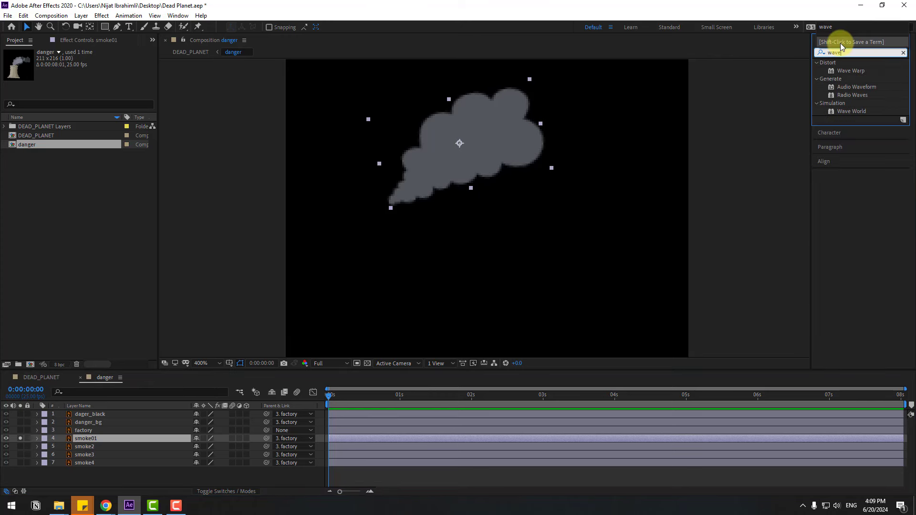
left_click_drag(848, 76, 89, 441)
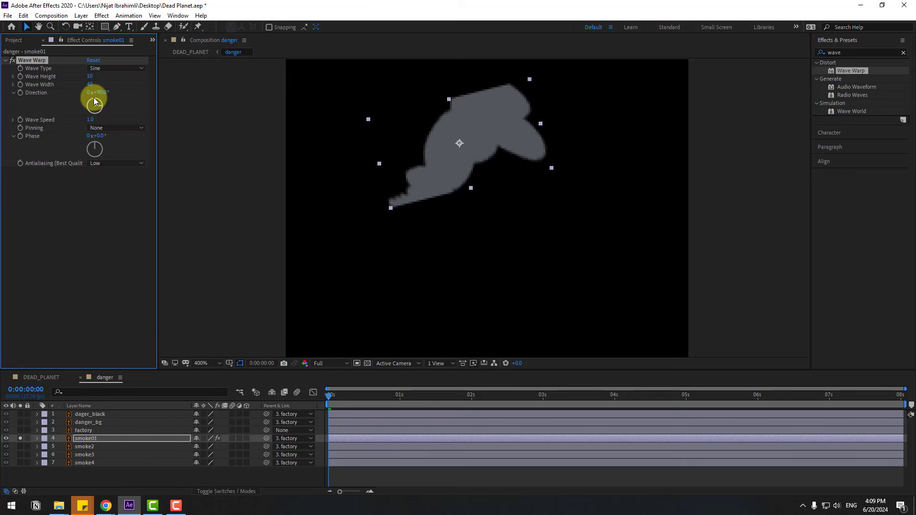
- Set smoke01's Wave Warp pinning to All Edges, wave height to -2 and wave width to 79, and preview the motion
left_click(123, 130)
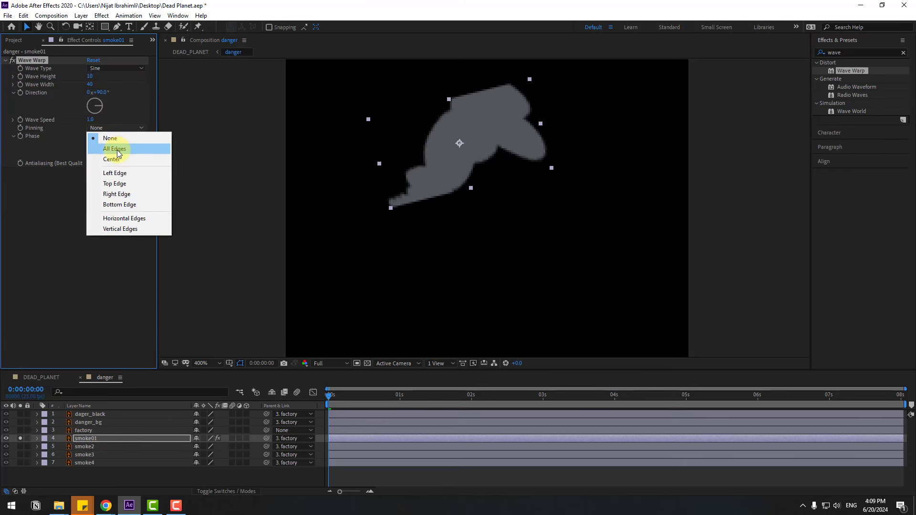
left_click(116, 150)
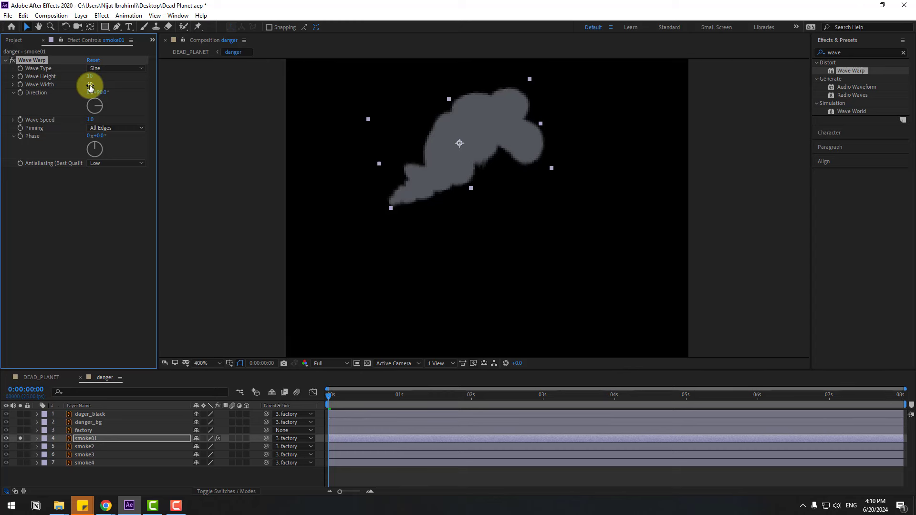
mouse_move(90, 85)
left_mouse_down()
mouse_move(116, 82)
mouse_move(82, 87)
mouse_move(102, 75)
mouse_move(89, 78)
left_mouse_up()
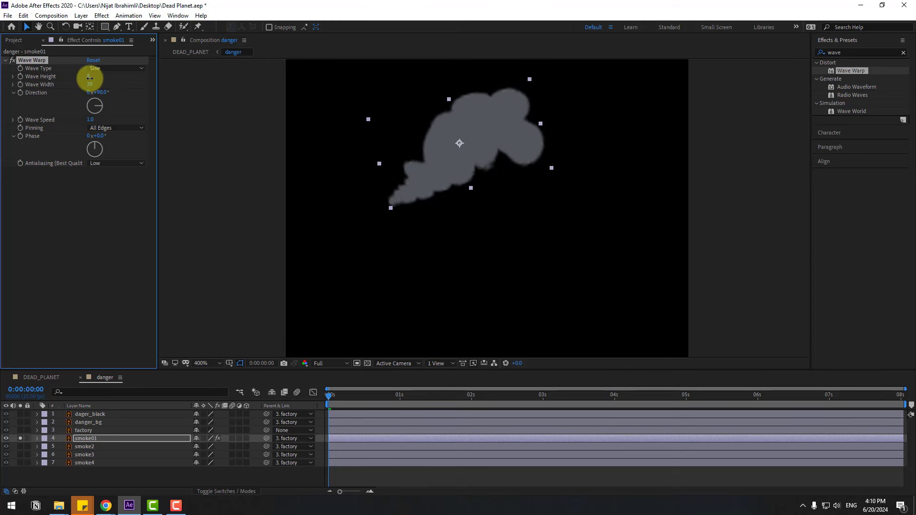
left_click(343, 399)
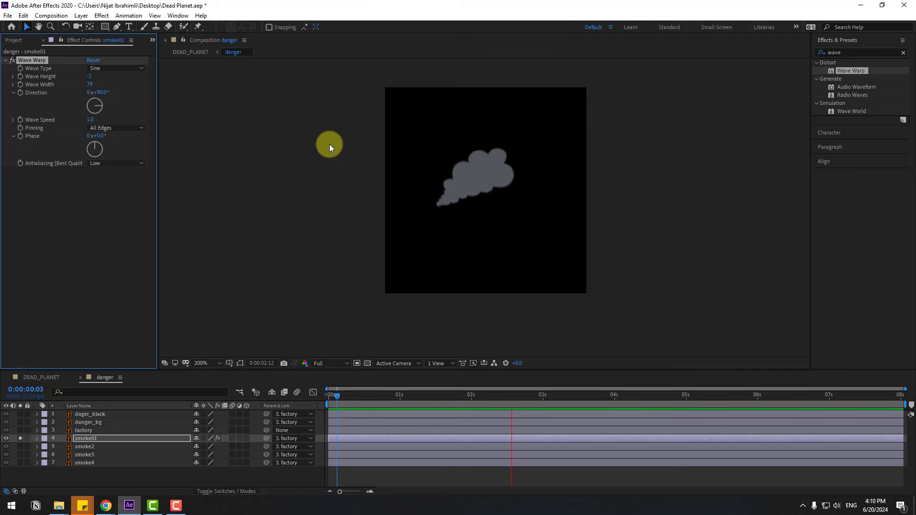
scroll(328, 149, "up", 1)
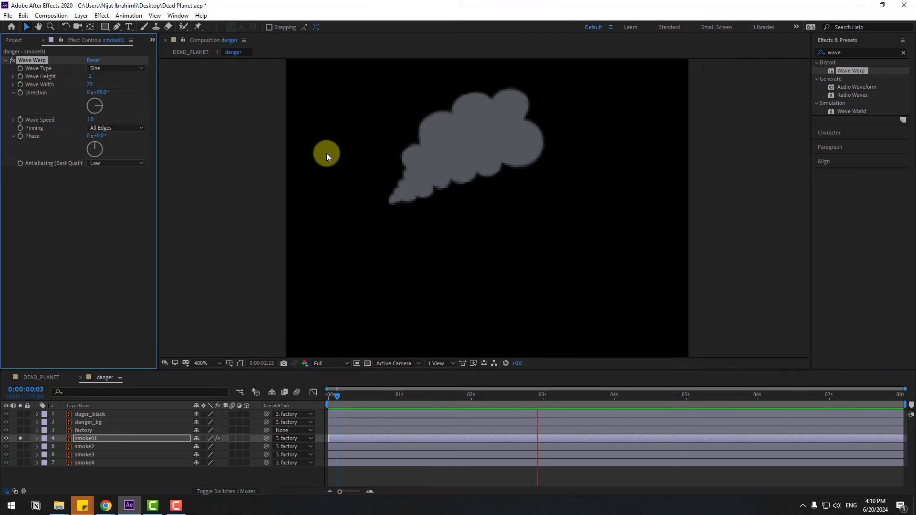
key("space")
left_click_drag(349, 396, 291, 400)
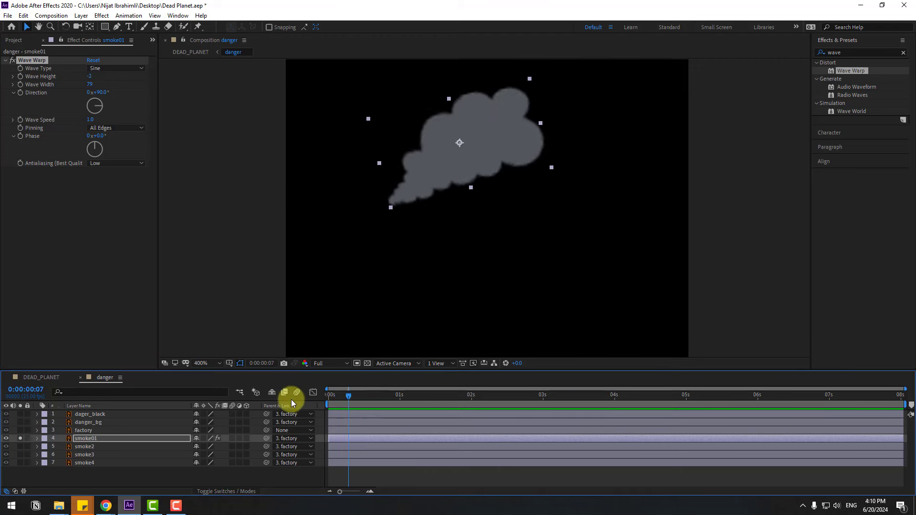
- Turn off solo for smoke01 and copy its Wave Warp effect to the smoke2 layer
left_click(20, 438)
key("Page_Down")
key("Page_Down")
key("Page_Down")
left_click(38, 61)
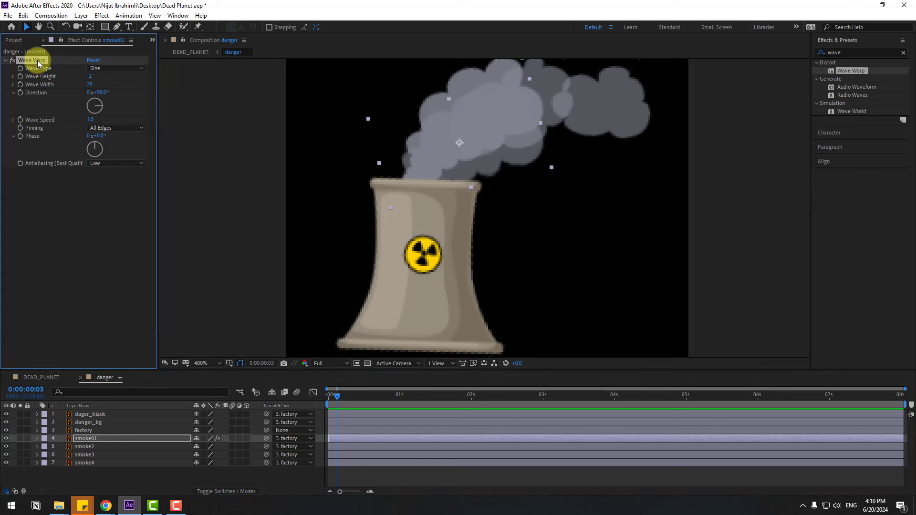
key("ctrl+c")
left_click(84, 447)
key("ctrl+v")
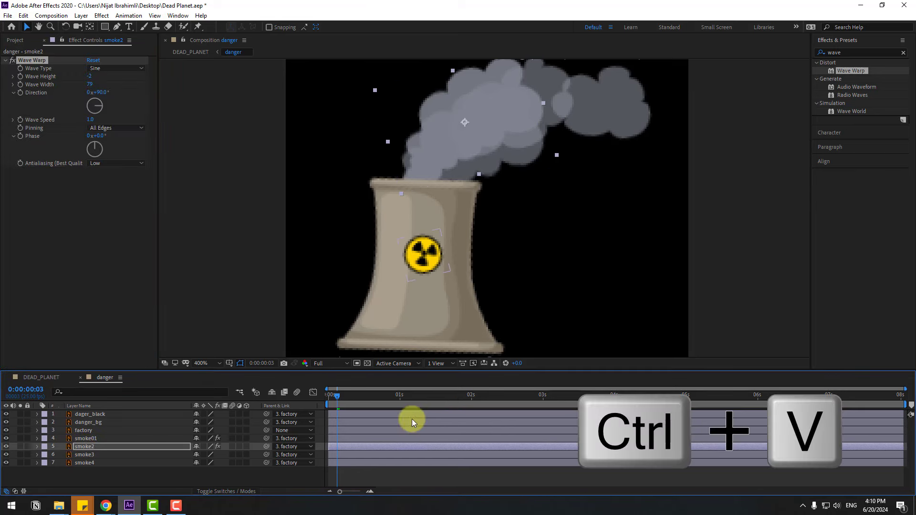
- Set the Wave Warp direction on smoke2 to -45° and preview the smoke from the first frame
left_click_drag(336, 396, 272, 401)
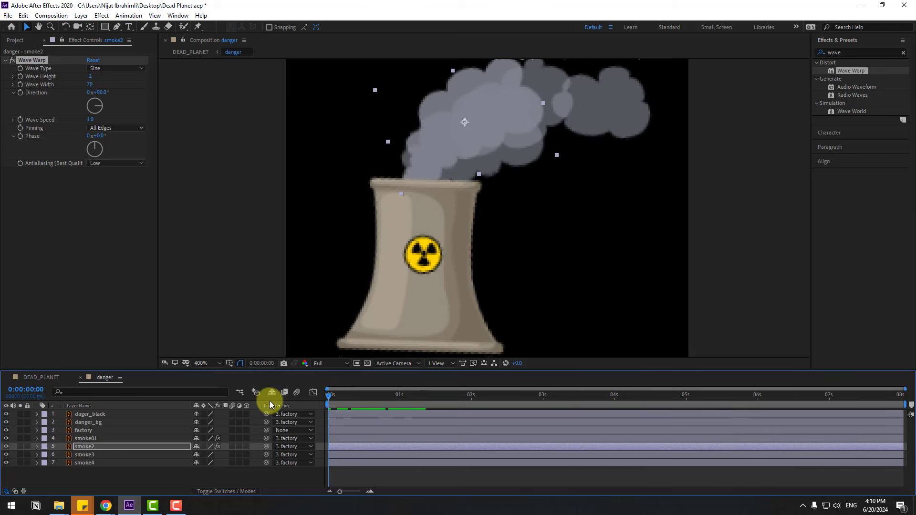
left_click(103, 94)
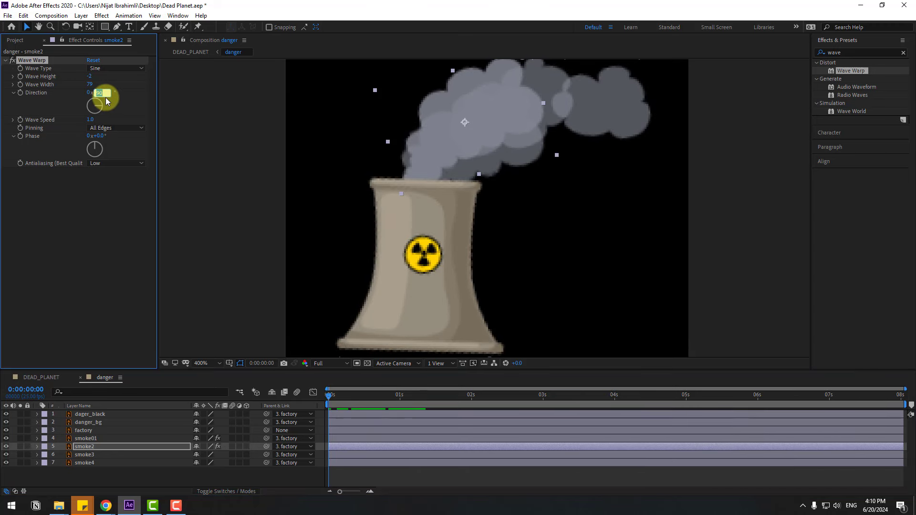
key("Return")
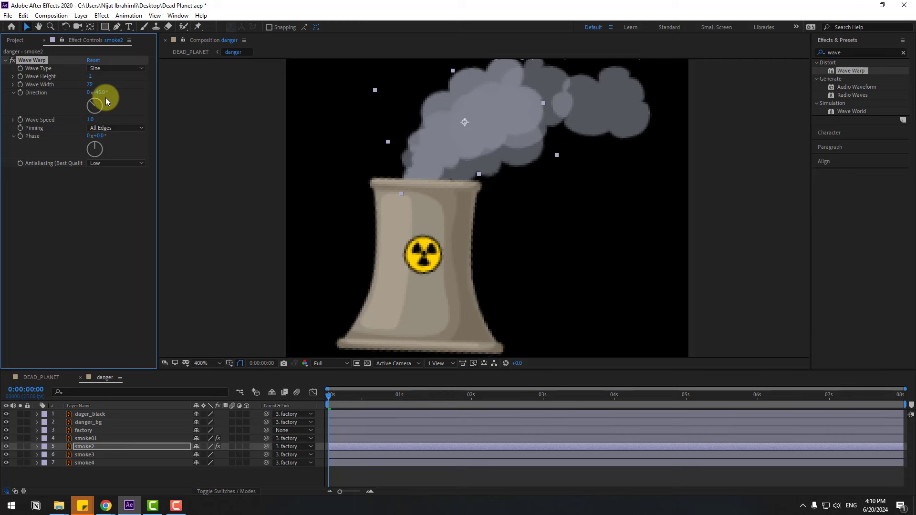
key("space")
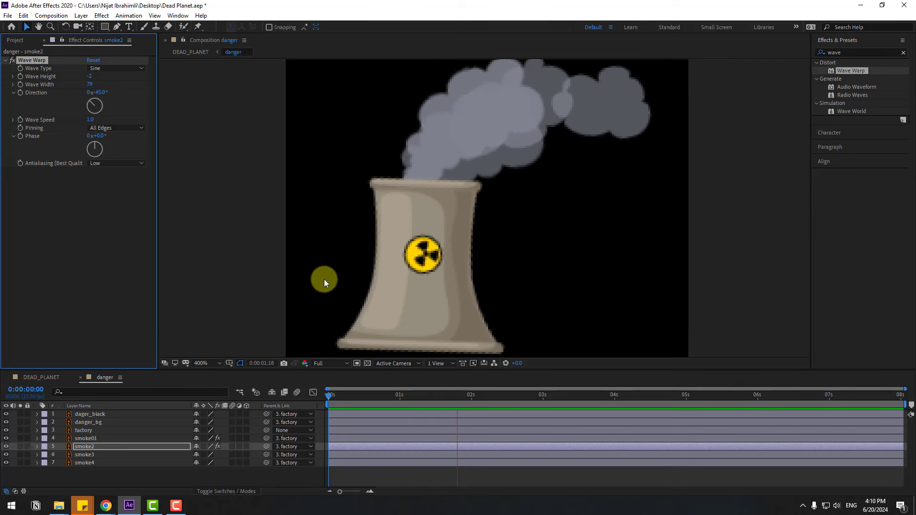
left_click(344, 398)
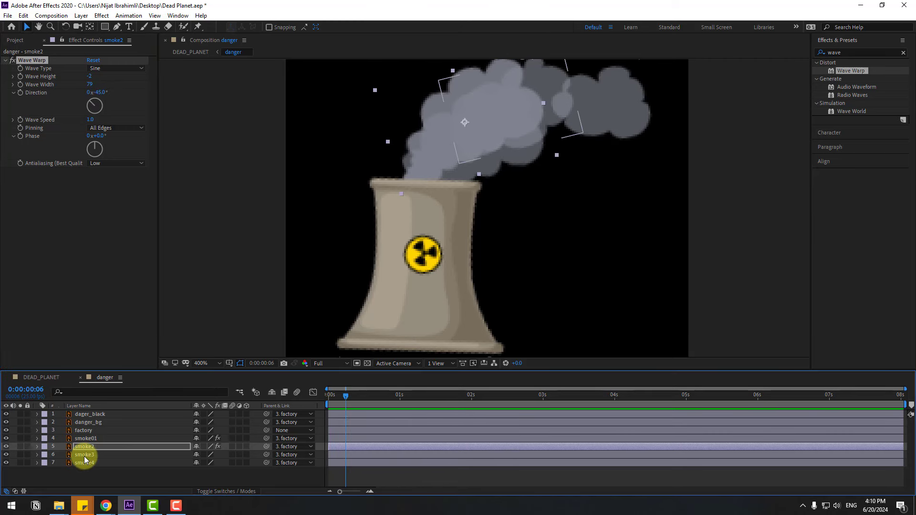
- Paste the copied Wave Warp effect onto the smoke3 layer and solo that layer
left_click(84, 456)
key("ctrl+v")
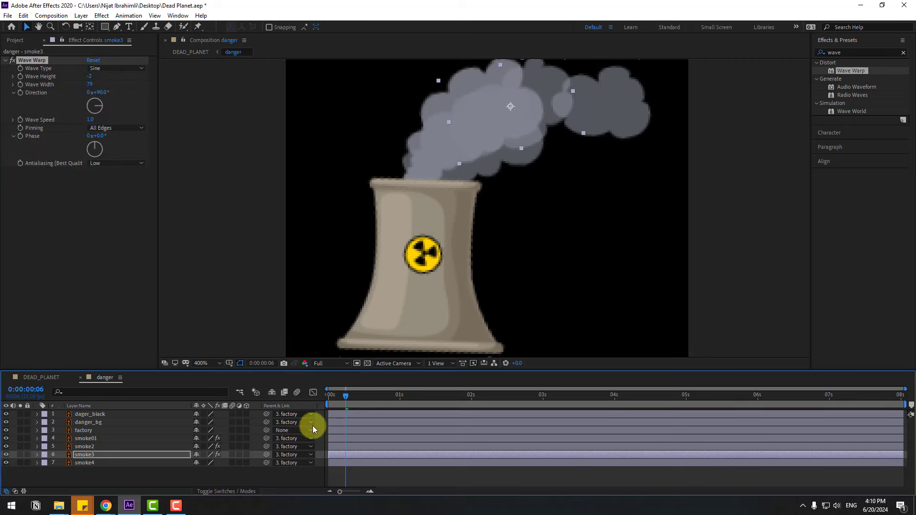
left_click(20, 455)
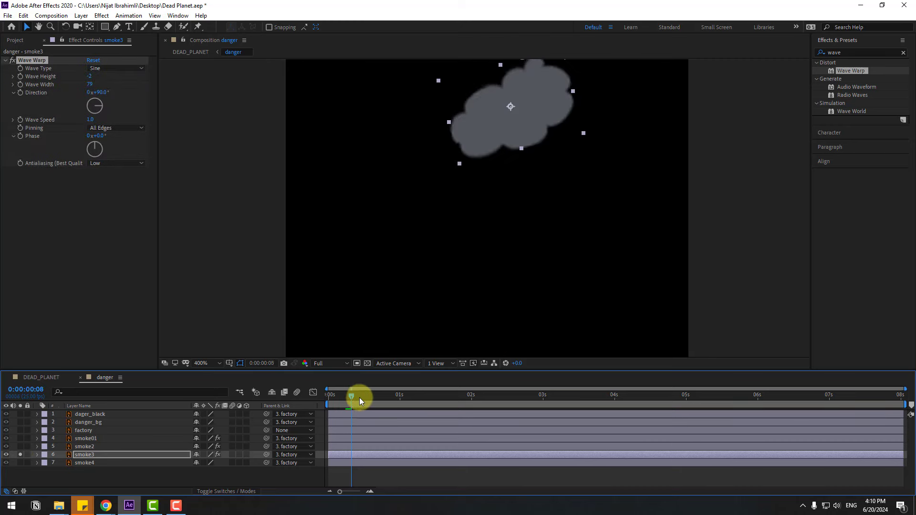
- Set smoke3's Wave Warp height to 5 and width to 68, and preview the result
left_click_drag(359, 397, 392, 396)
left_click_drag(90, 84, 40, 89)
mouse_move(91, 77)
left_mouse_down()
mouse_move(116, 76)
mouse_move(96, 78)
left_mouse_up()
left_click(417, 198)
key("space")
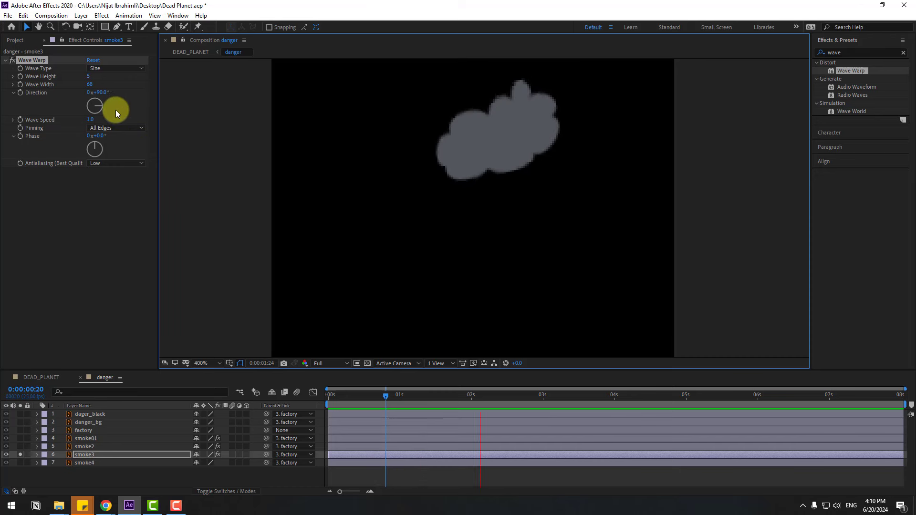
- Set smoke3's Wave Warp direction to 140° and wave speed to 2, preview it, and turn off the layer's solo
left_click_drag(100, 92, 123, 93)
key("space")
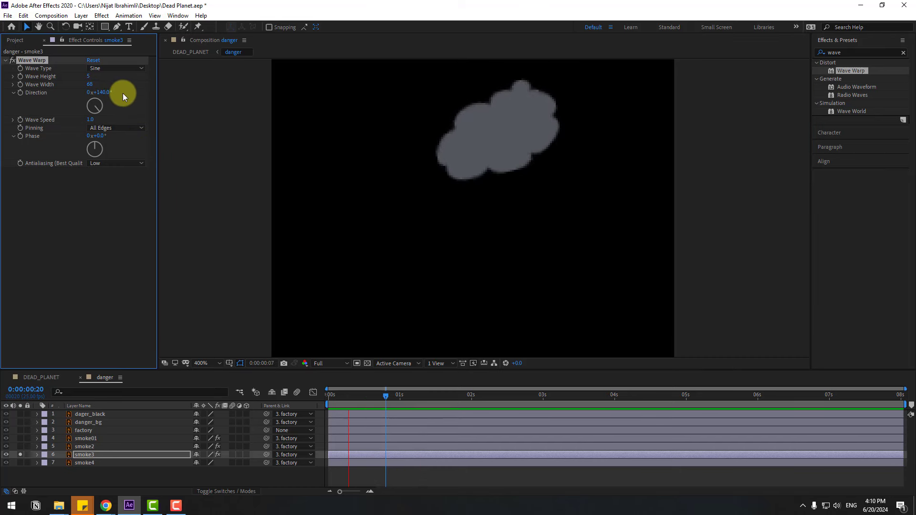
key("space")
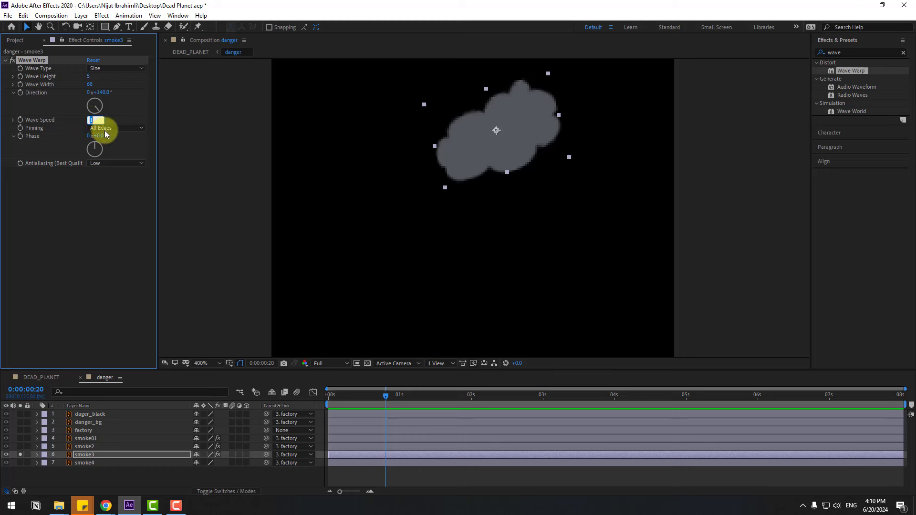
type("2")
key("Return")
key("space")
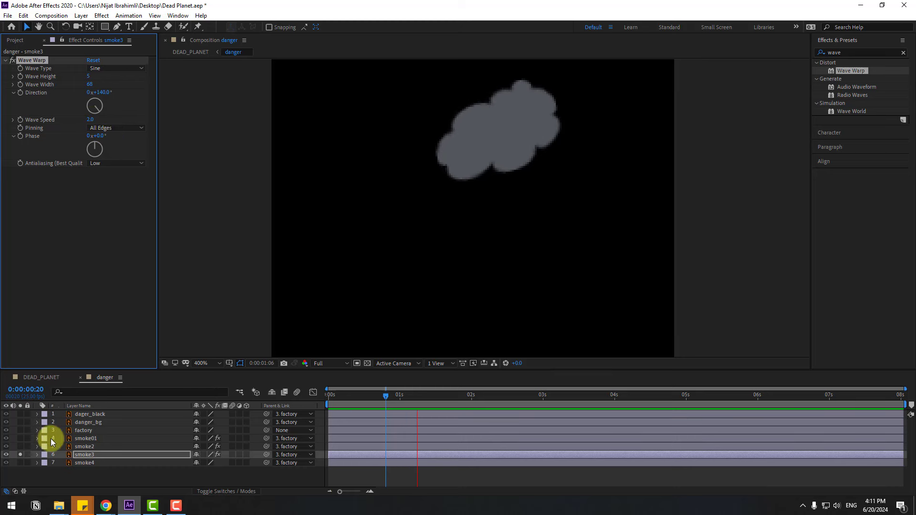
left_click(21, 455)
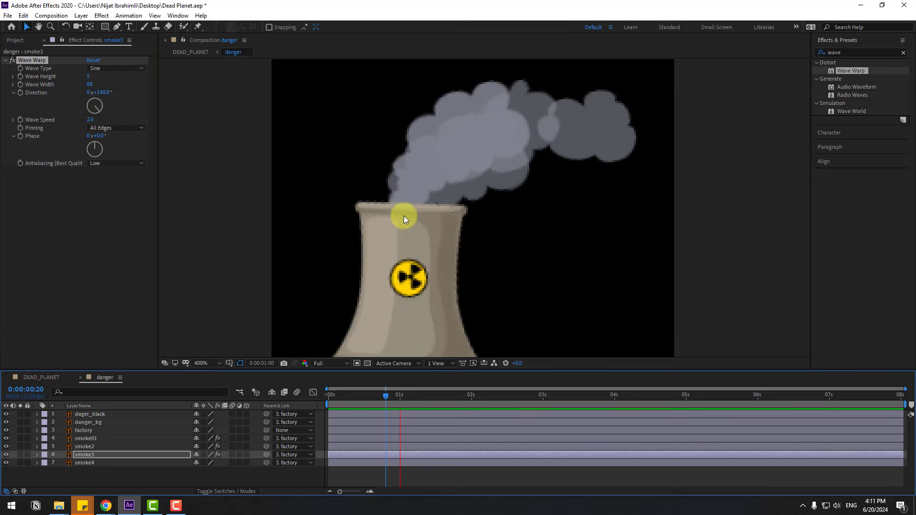
- Paste Wave Warp onto smoke4, set its height to 7, direction to -32° and speed to 2, and preview it
left_click(628, 142)
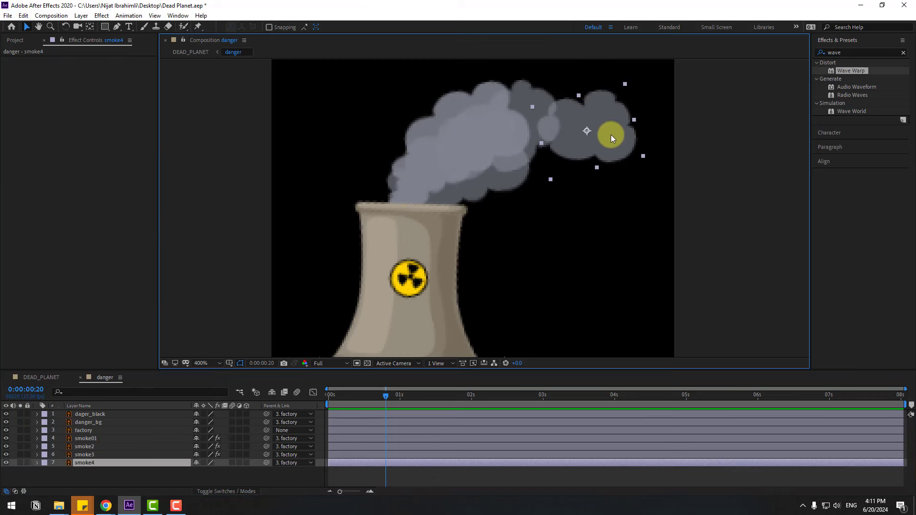
key("ctrl+v")
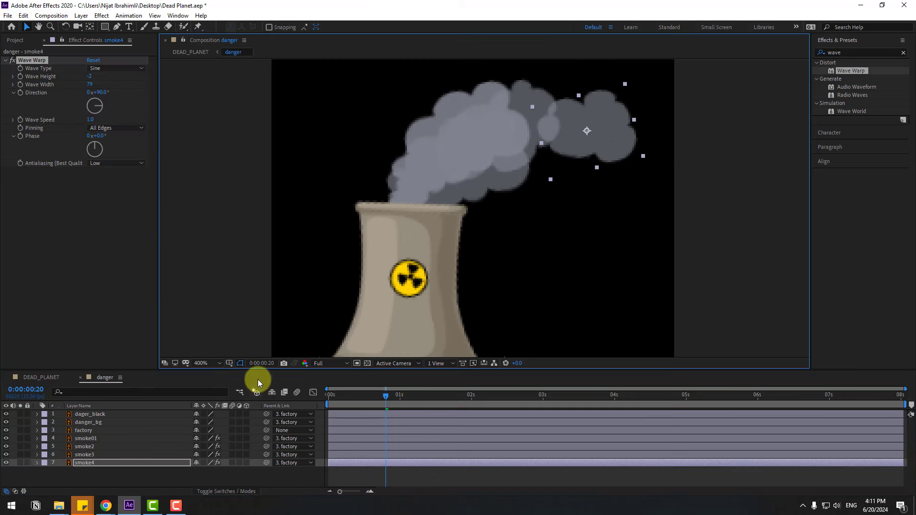
left_click_drag(101, 94, 95, 77)
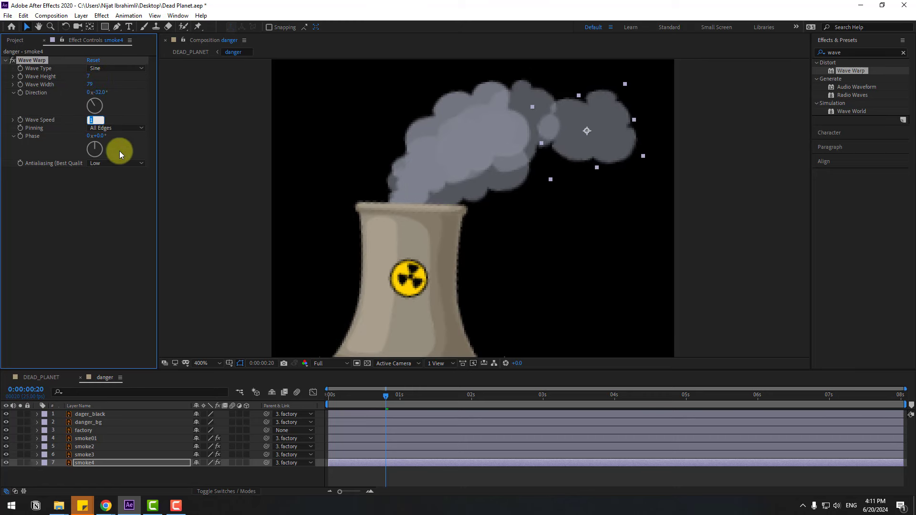
type("2")
key("Return")
key("space")
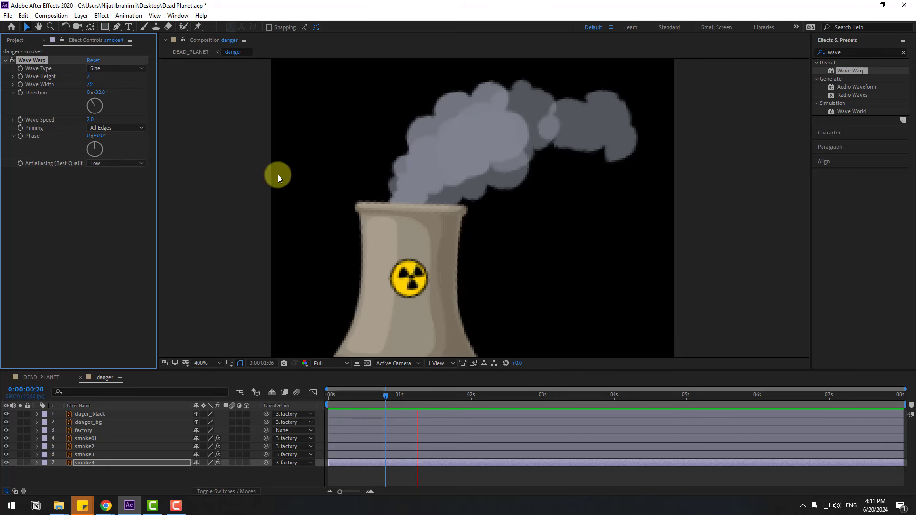
- Change smoke4's Wave Warp direction to -203° and wave speed to 1, and preview the whole tower
left_click_drag(97, 92, 37, 102)
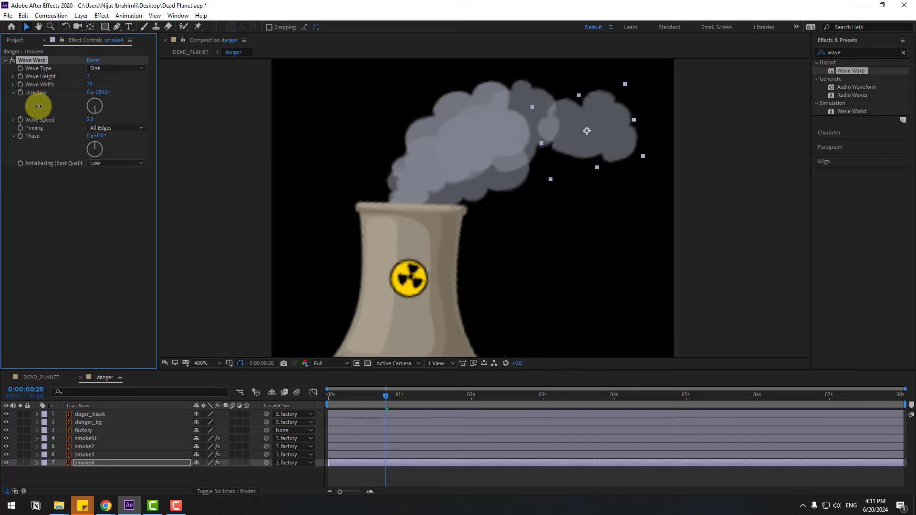
left_click(90, 120)
type("1")
key("Return")
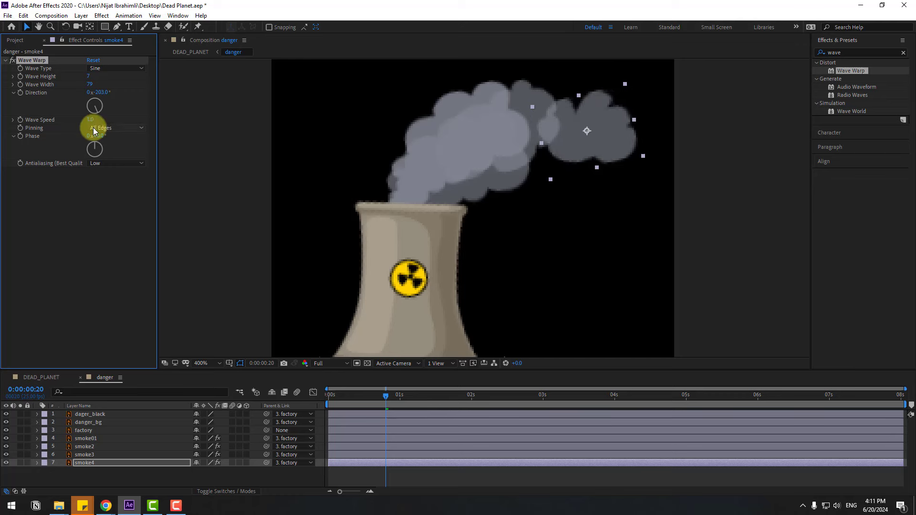
key("space")
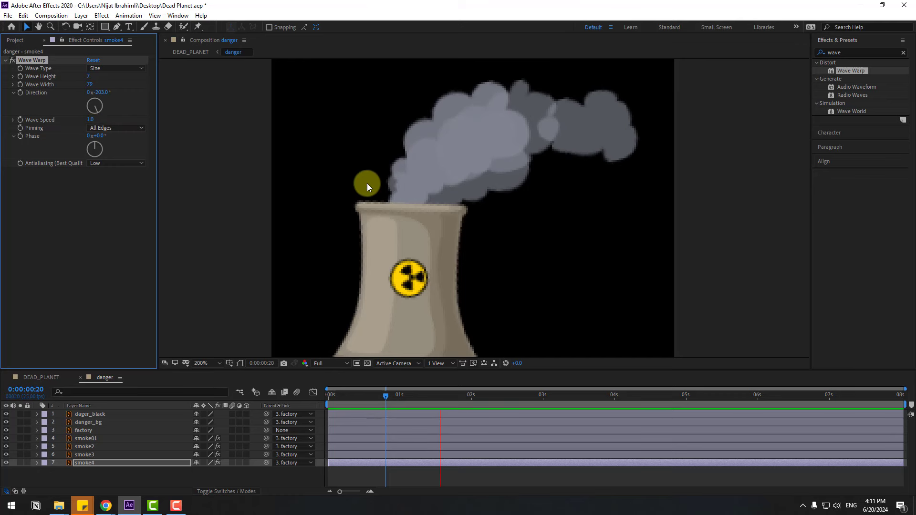
scroll(368, 183, "down", 2)
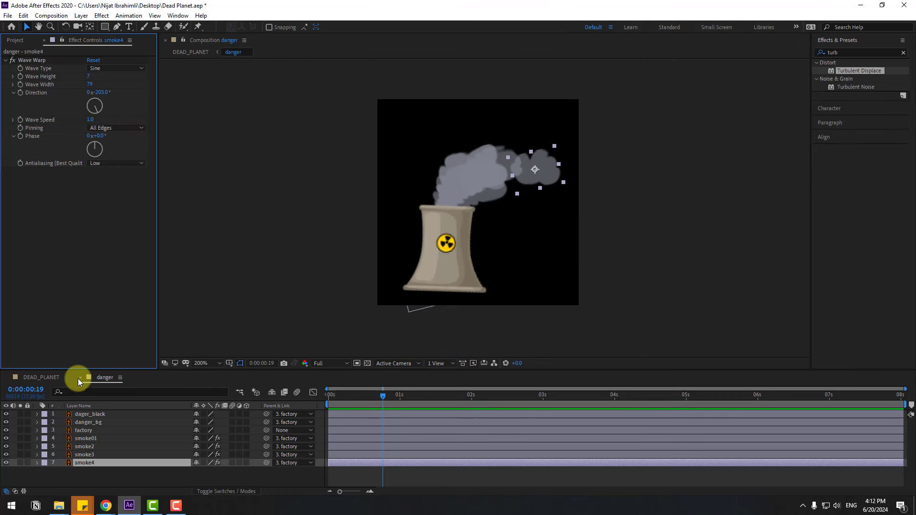
- Close the danger composition and move the danger layer onto the top of the planet in DEAD_PLANET
left_click(79, 379)
scroll(425, 300, "down", 4)
left_click(377, 396)
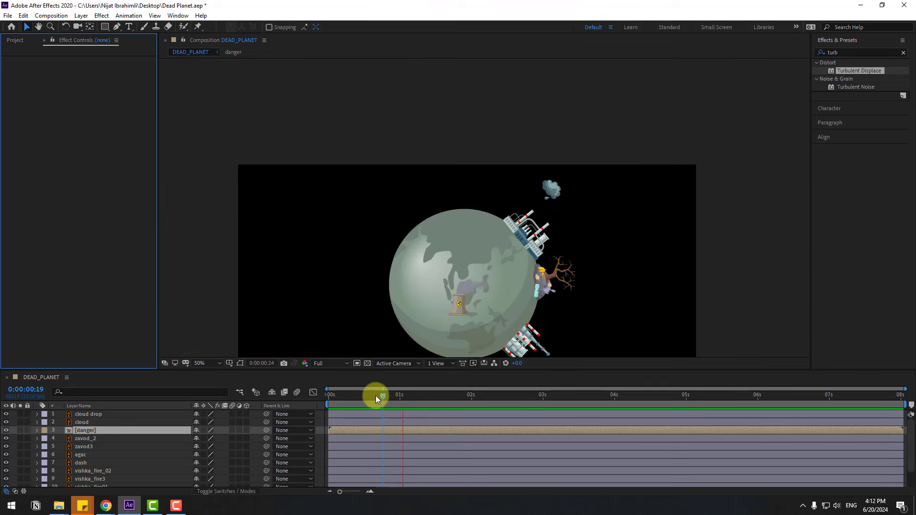
left_click(402, 298)
left_click_drag(450, 287, 464, 177)
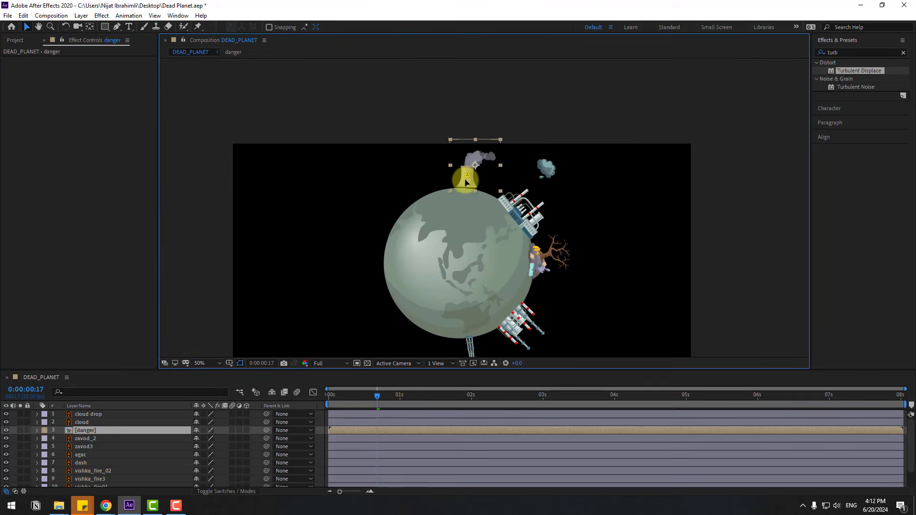
- Move the danger layer's anchor point to the centre of the cooling tower's base
scroll(477, 200, "up", 2)
scroll(514, 216, "up", 2)
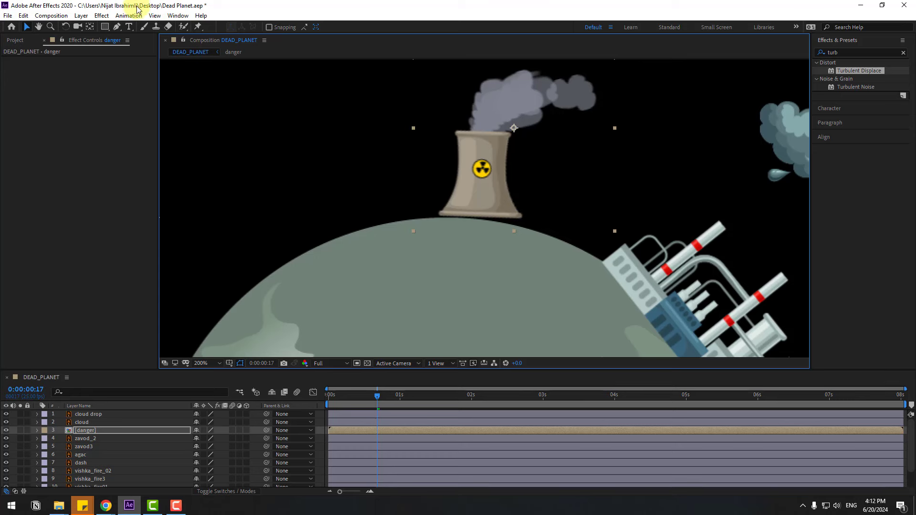
left_click(90, 28)
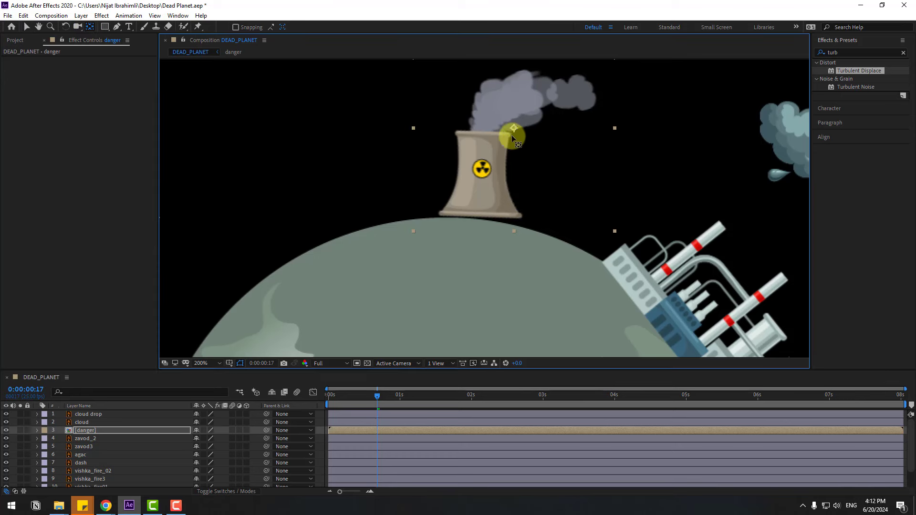
left_click(27, 28)
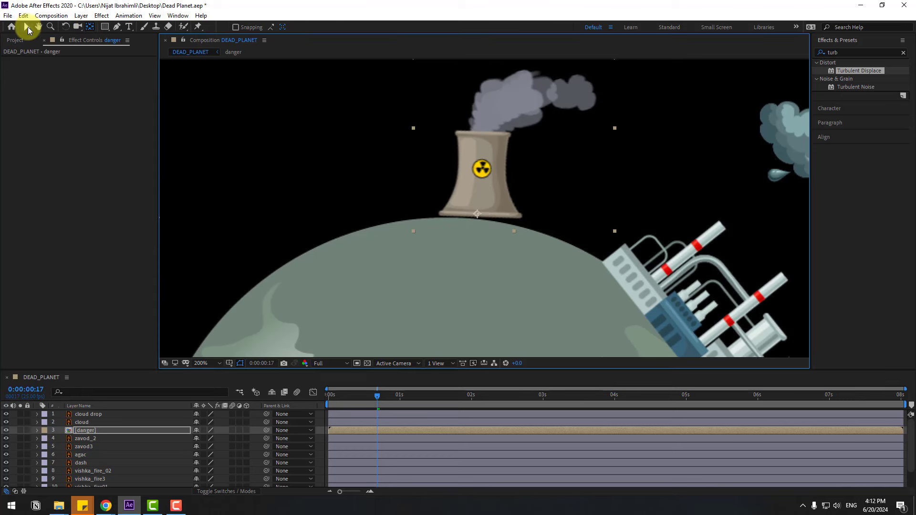
- Rotate the danger layer to 6° and seat the tower on the planet's upper edge, just beside its topmost point
left_click_drag(484, 185, 477, 202)
key("r")
left_click_drag(205, 438, 210, 436)
left_click_drag(483, 215, 476, 255)
scroll(473, 251, "down", 2)
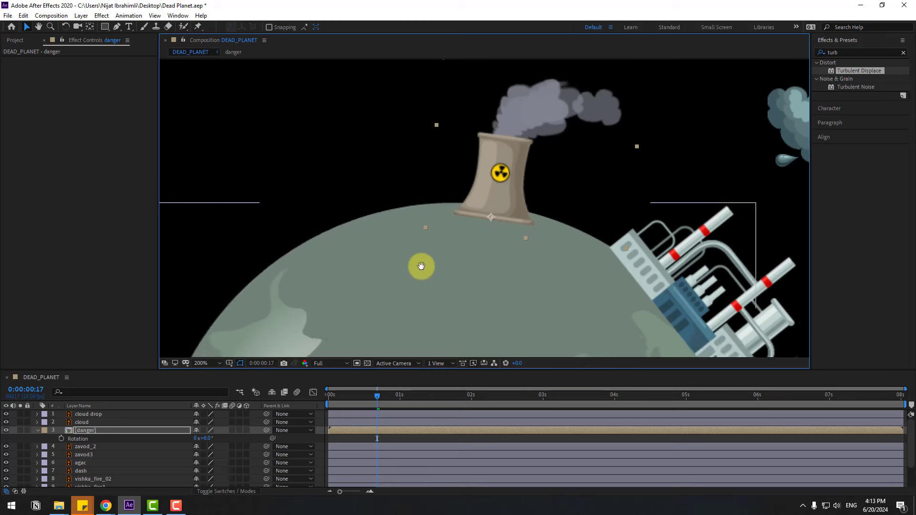
- Preview the DEAD_PLANET composition from its first frame
left_click_drag(353, 391, 346, 398)
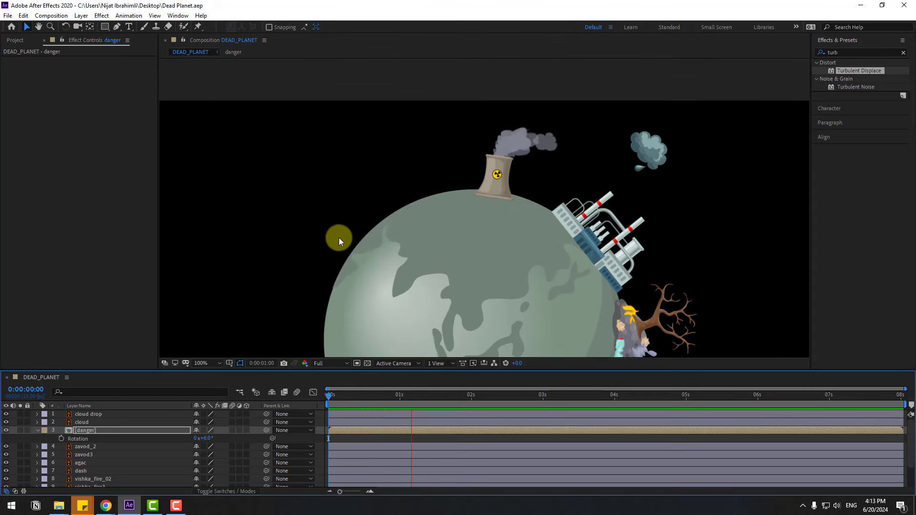
scroll(360, 235, "down", 2)
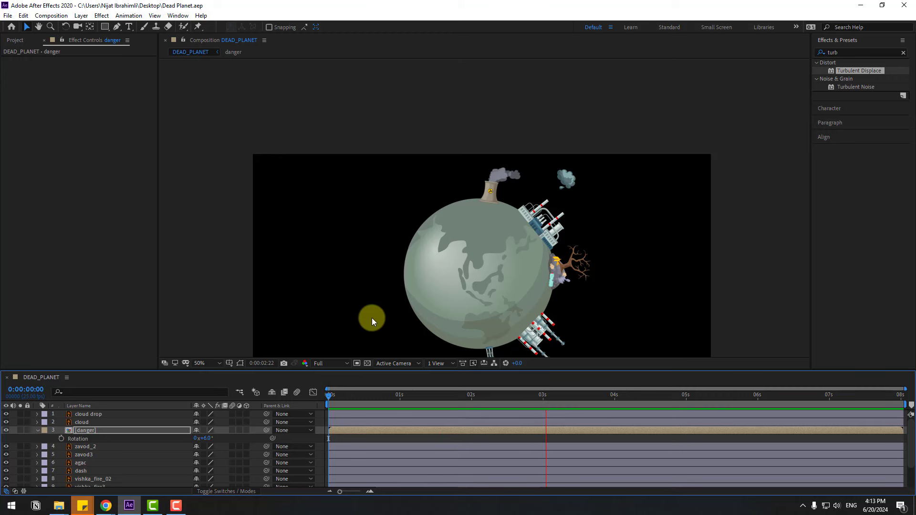
key("space")
- Duplicate the danger layer, rotate the copy to -87° and place the tower on the planet's left edge
left_click(37, 431)
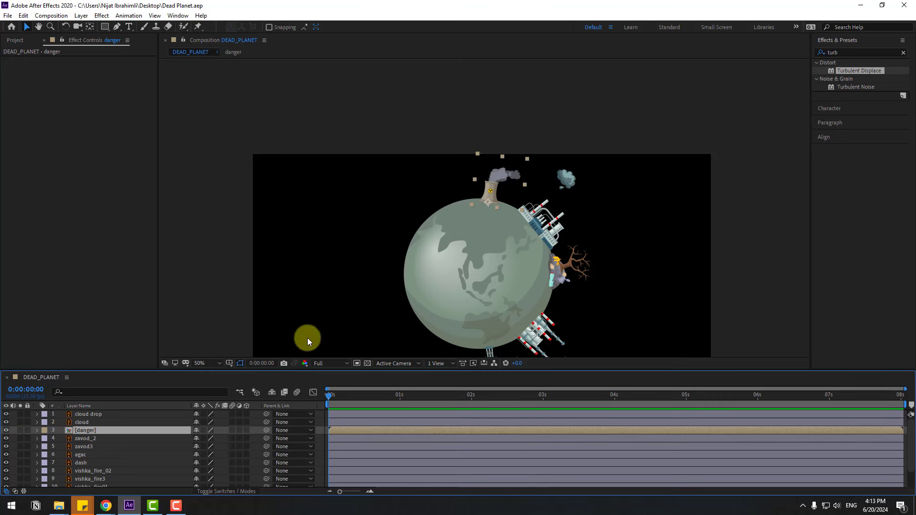
key("ctrl+d")
left_click_drag(494, 168, 435, 221)
left_click(181, 431)
key("r")
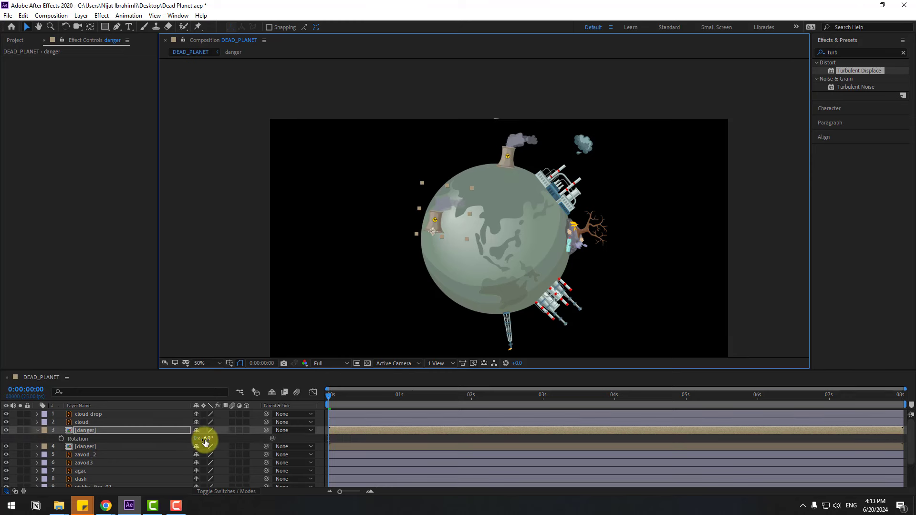
left_click_drag(204, 438, 172, 452)
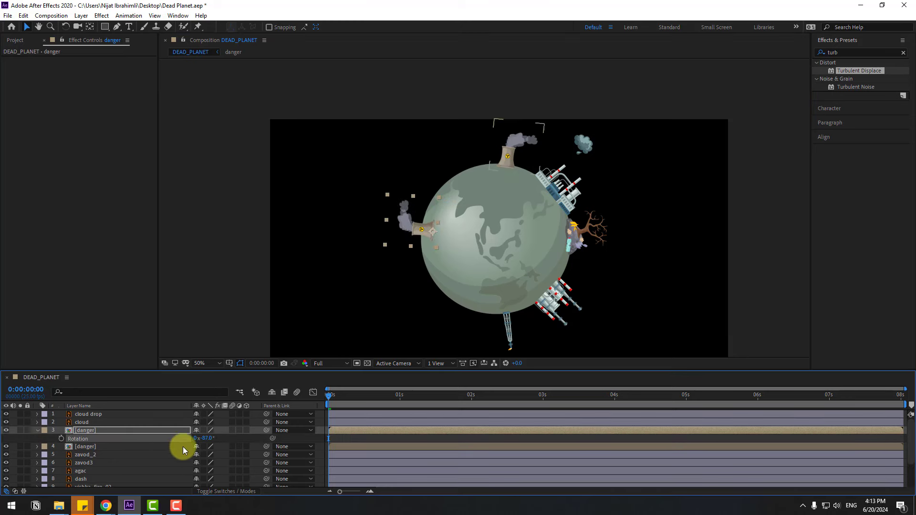
left_click_drag(417, 230, 410, 230)
- Duplicate the left-edge tower, place the copy directly below it on the planet's edge, and rotate the copy to -95°
scroll(418, 252, "up", 1)
scroll(419, 261, "up", 1)
left_click_drag(250, 287, 476, 299)
key("ctrl+d")
key("r")
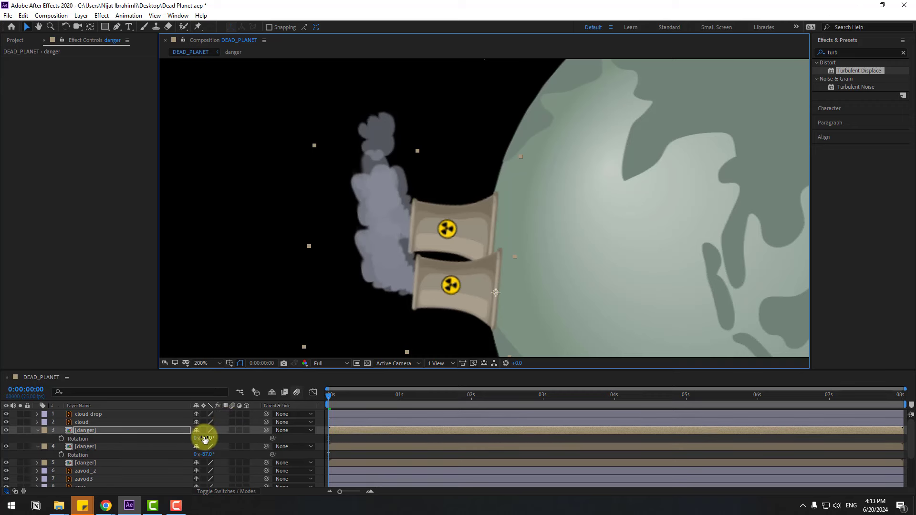
mouse_move(204, 435)
left_mouse_down()
mouse_move(197, 435)
mouse_move(206, 438)
left_mouse_up()
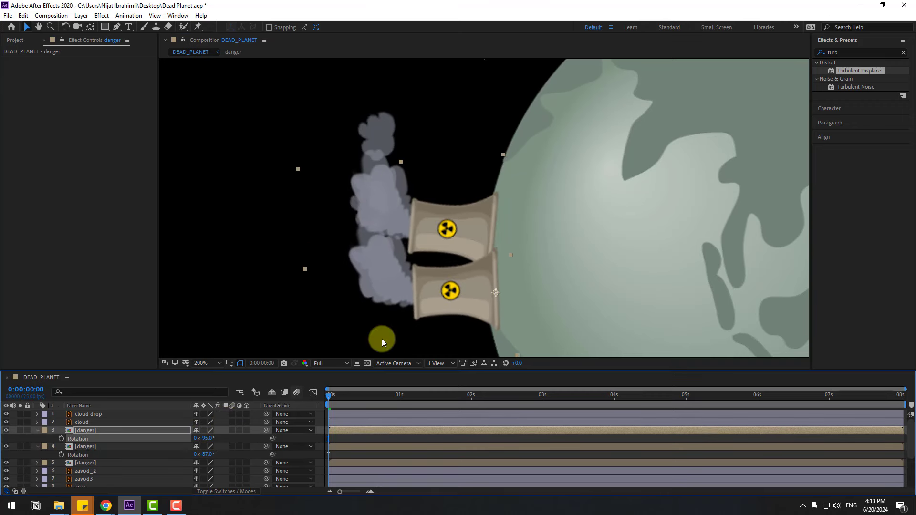
- Duplicate the danger layer again, place the copy on the planet's lower-left edge and rotate it to -160°
key("comma")
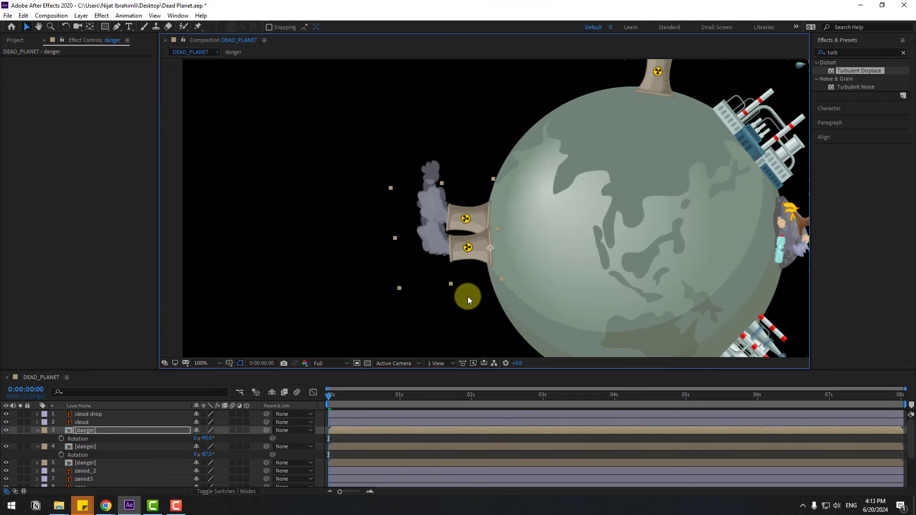
left_click_drag(446, 285, 413, 212)
key("ctrl+d")
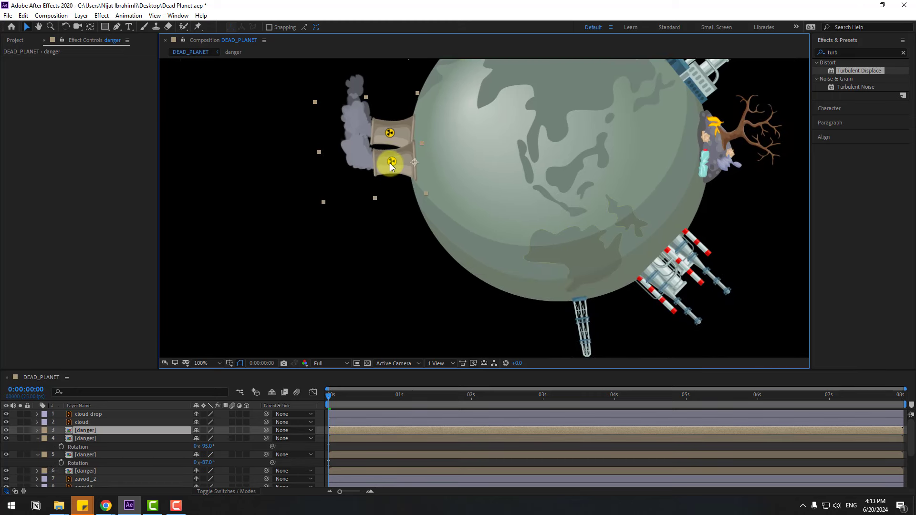
left_click_drag(391, 163, 488, 286)
key("r")
mouse_move(195, 439)
left_mouse_down()
mouse_move(208, 439)
mouse_move(182, 449)
left_mouse_up()
left_click_drag(497, 313, 495, 317)
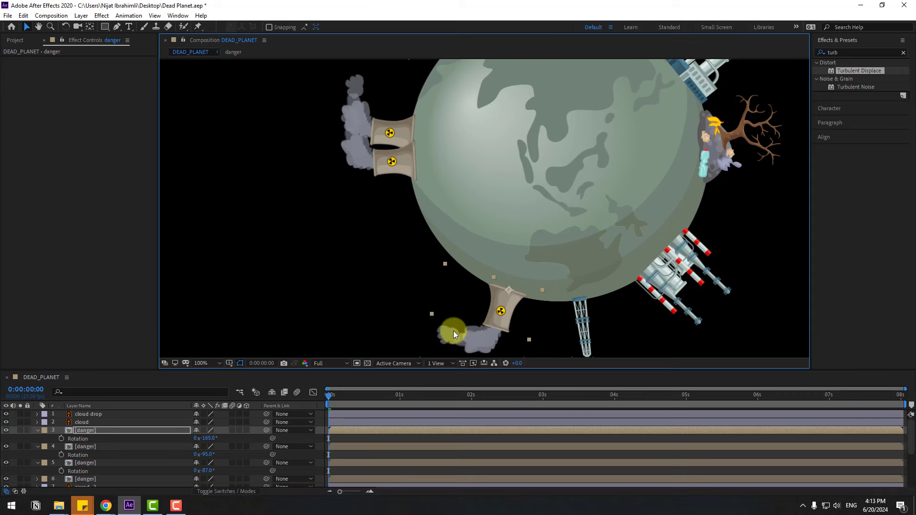
left_click_drag(204, 438, 211, 439)
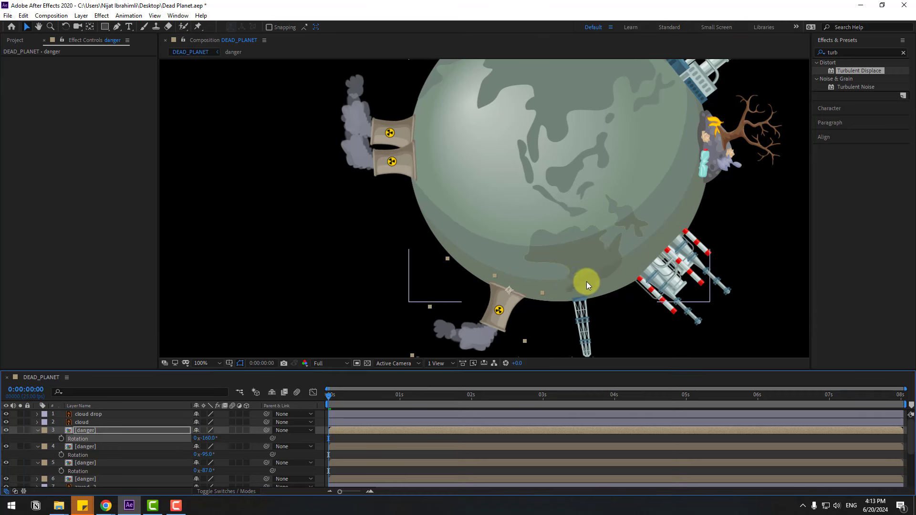
- Duplicate the lower-left tower, rotate the copy to -236° and seat it behind the factory on the planet's lower-right edge
left_click_drag(586, 282, 528, 260)
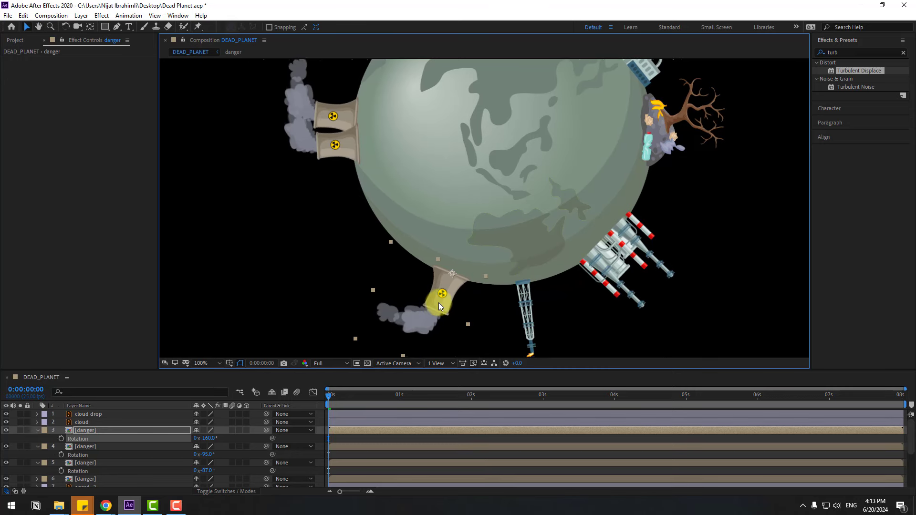
key("ctrl+d")
left_click_drag(439, 305, 635, 239)
left_click_drag(205, 438, 182, 439)
left_click(639, 229)
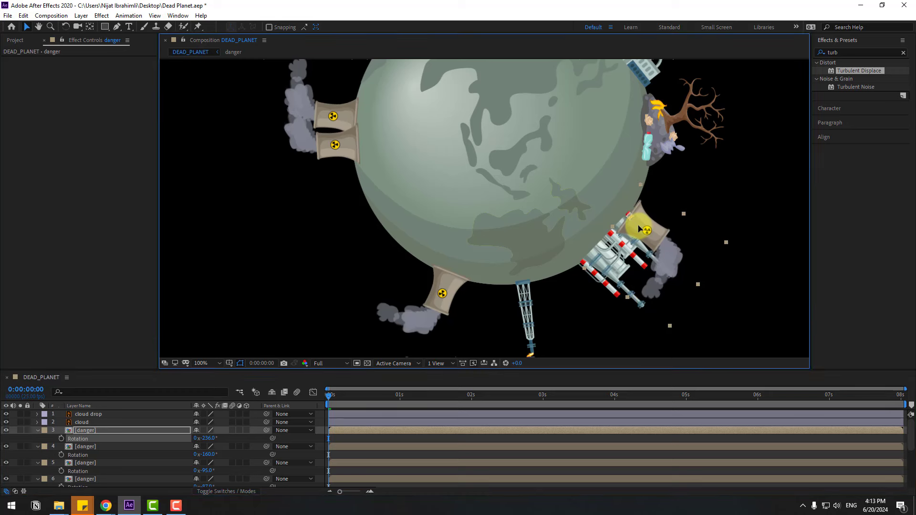
left_click_drag(640, 229, 646, 209)
- Select the zavod_2 factory on the planet's upper-right edge and solo it briefly to check its artwork
scroll(648, 236, "down", 1)
left_click_drag(423, 244, 410, 269)
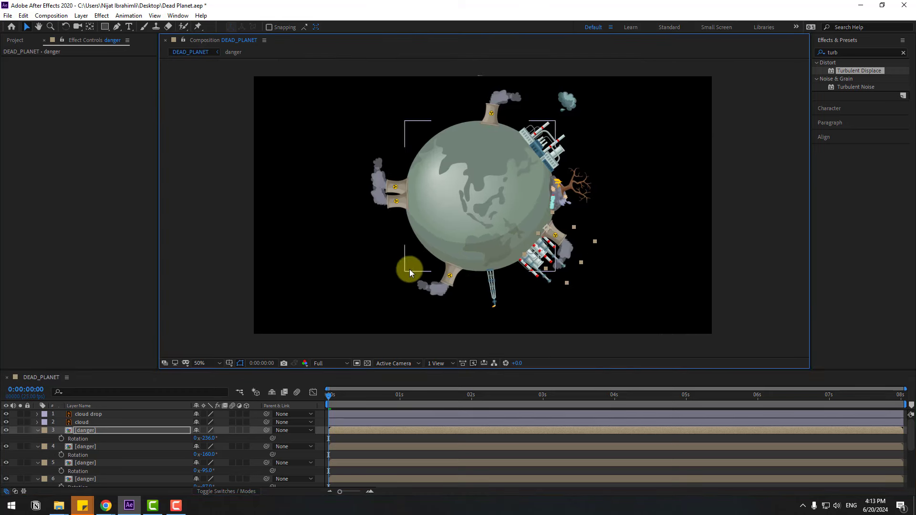
left_click_drag(506, 174, 487, 210)
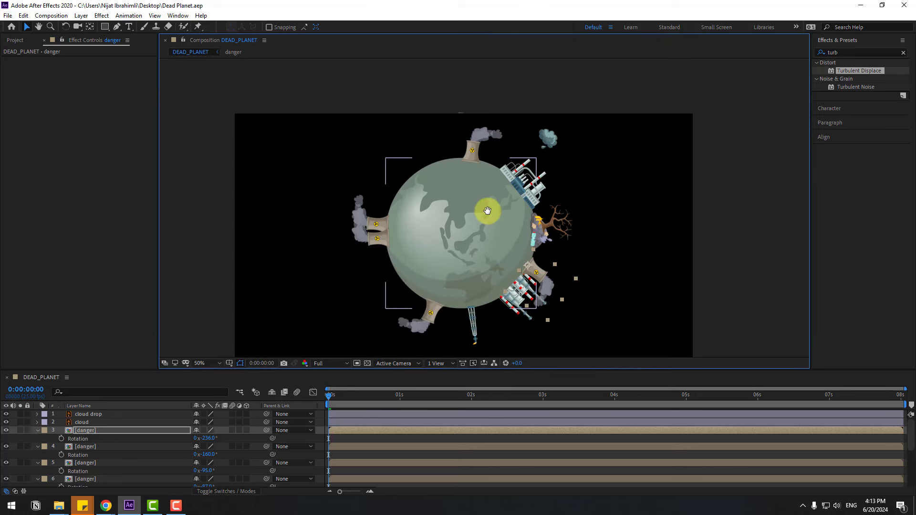
scroll(487, 211, "up", 2)
left_click(577, 159)
scroll(157, 420, "down", 3)
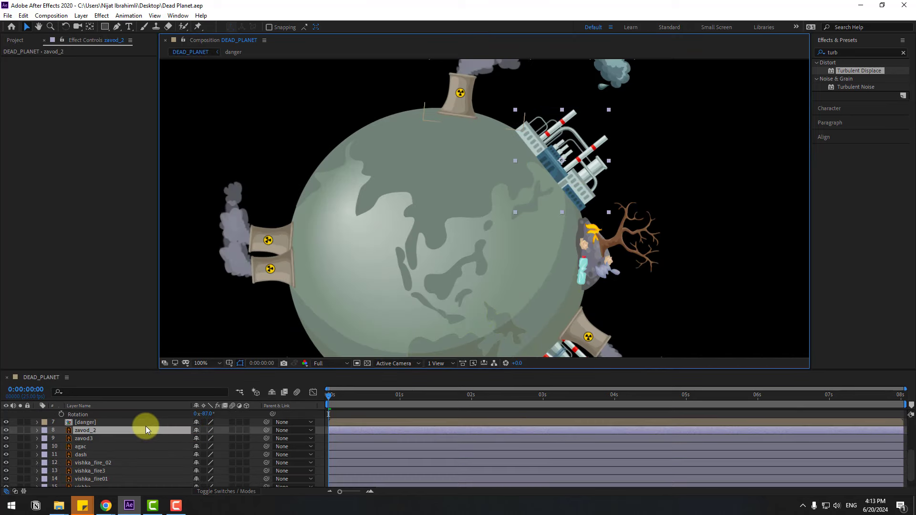
left_click(21, 430)
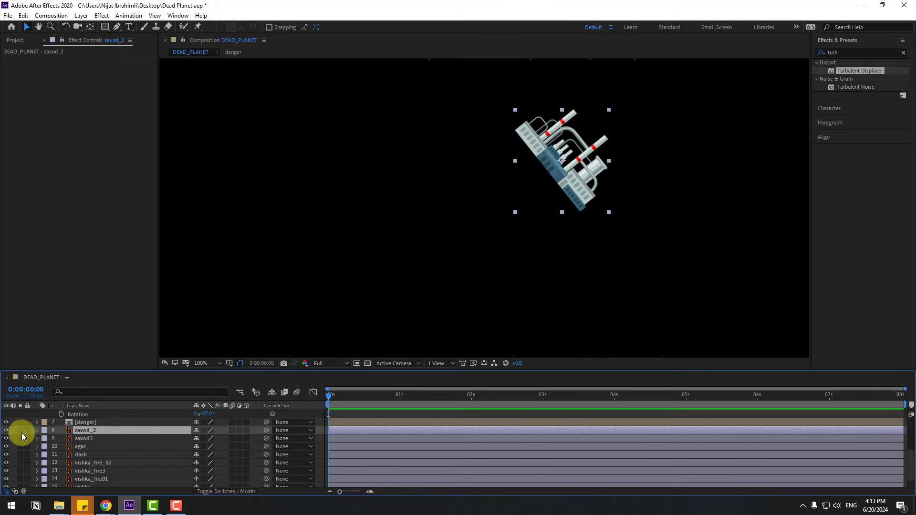
left_click(21, 430)
- Hide and show the zavod_2 and zavod3 layers to check which factory each one contains
scroll(127, 454, "up", 2)
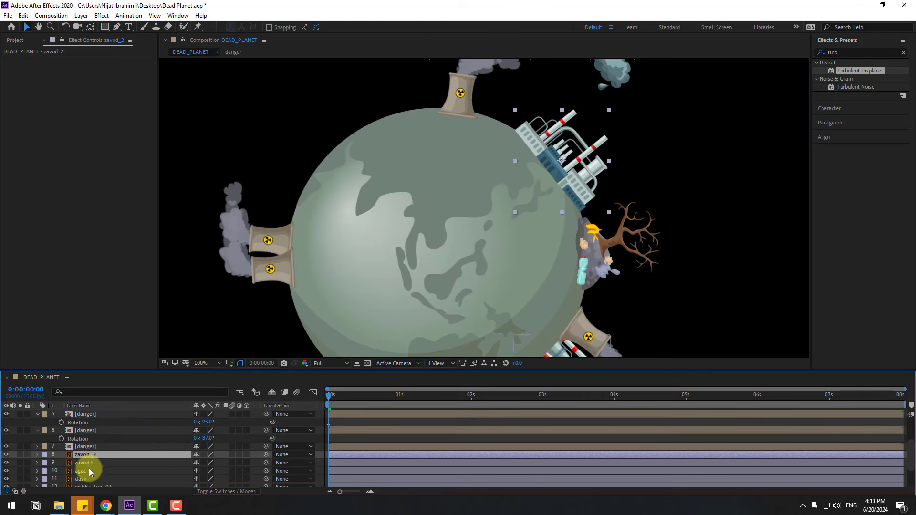
left_click(7, 455)
left_click(7, 462)
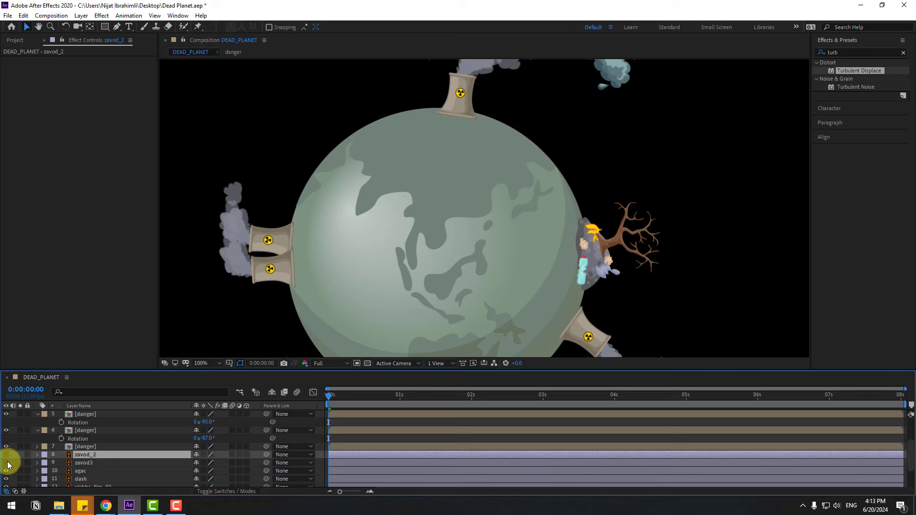
left_click(7, 462)
left_click(7, 455)
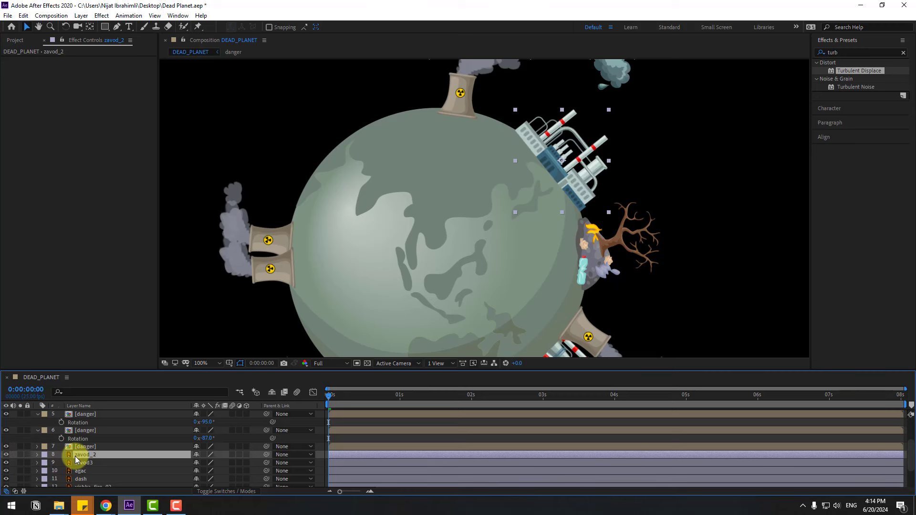
- Rename the zavod_2 layer as factory-2
key("Return")
type("fa")
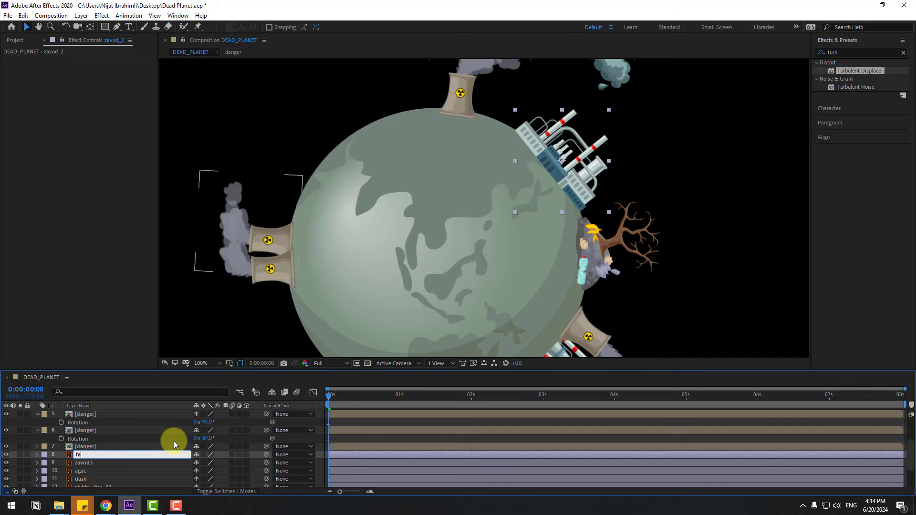
type("ctory-2")
key("Return")
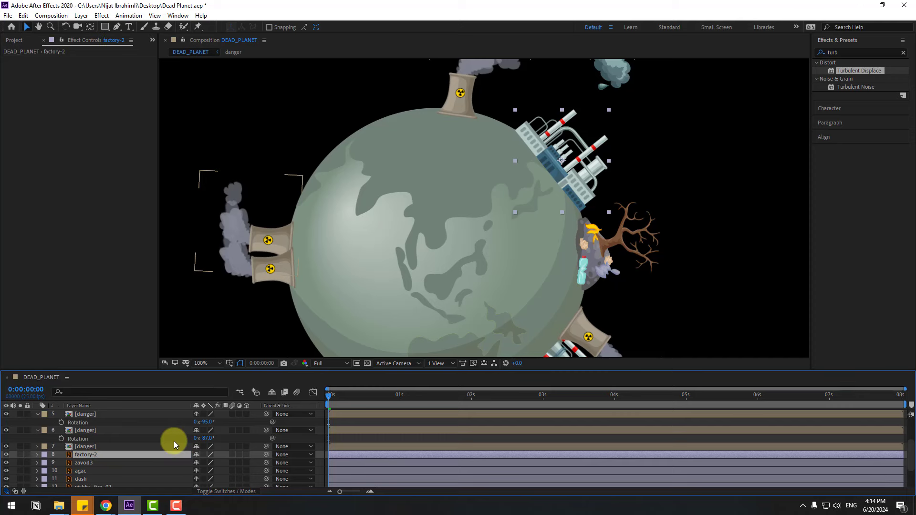
- Pre-compose the factory-2 layer as FACTORY-2, leaving all attributes in DEAD_PLANET
right_click(85, 454)
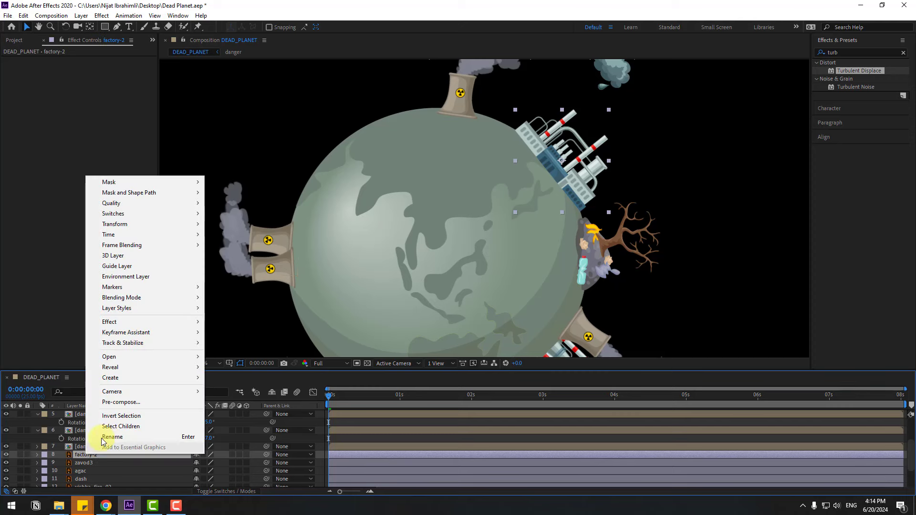
left_click(119, 402)
type("FACTORY-2")
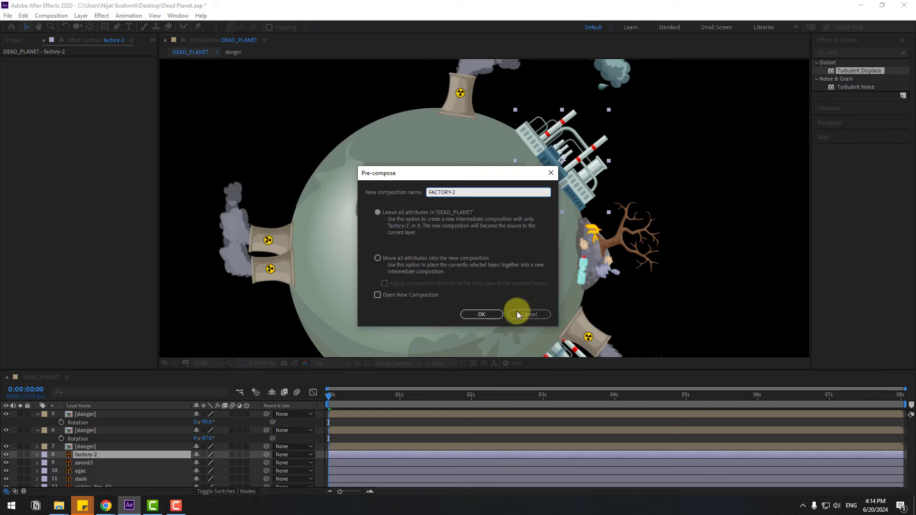
left_click(482, 314)
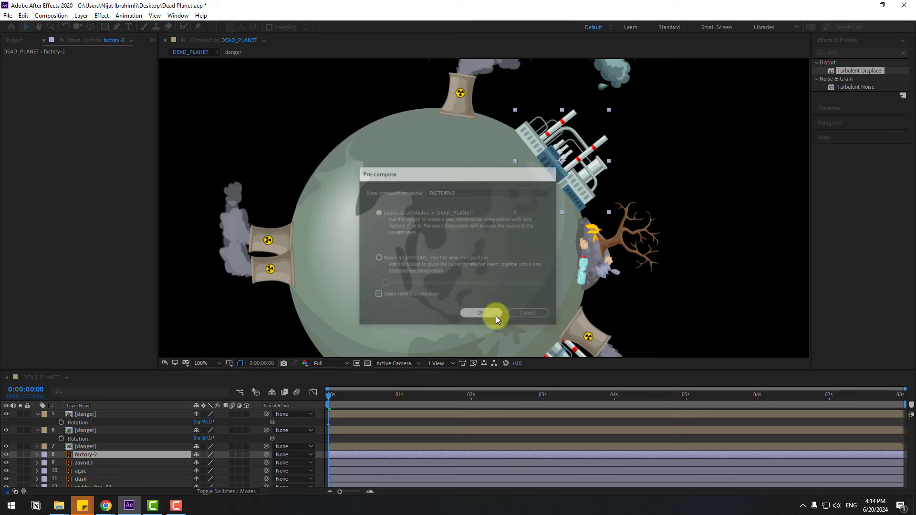
- Inside the FACTORY-2 composition, rotate the factory artwork to -50° so it stands upright, and move it lower in the frame
double_click(84, 456)
scroll(483, 224, "up", 4)
left_click(482, 224)
scroll(482, 224, "down", 2)
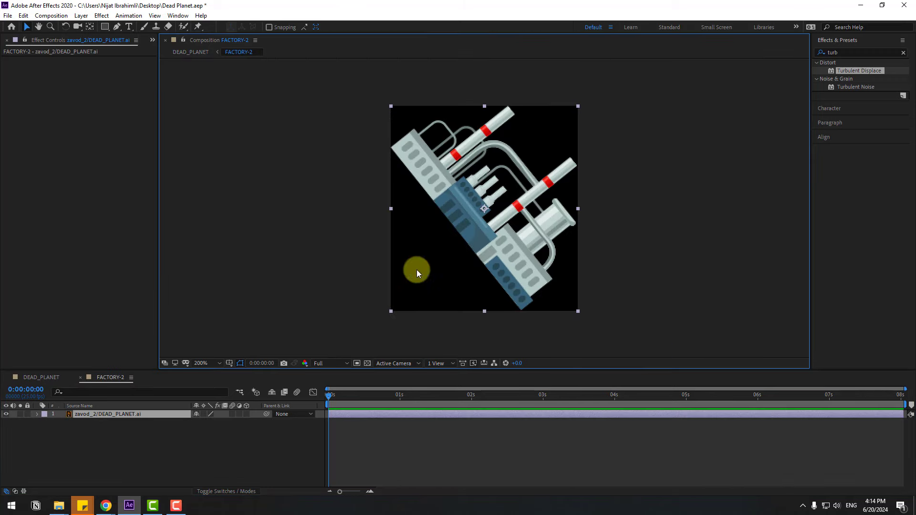
key("r")
left_click_drag(201, 422, 186, 427)
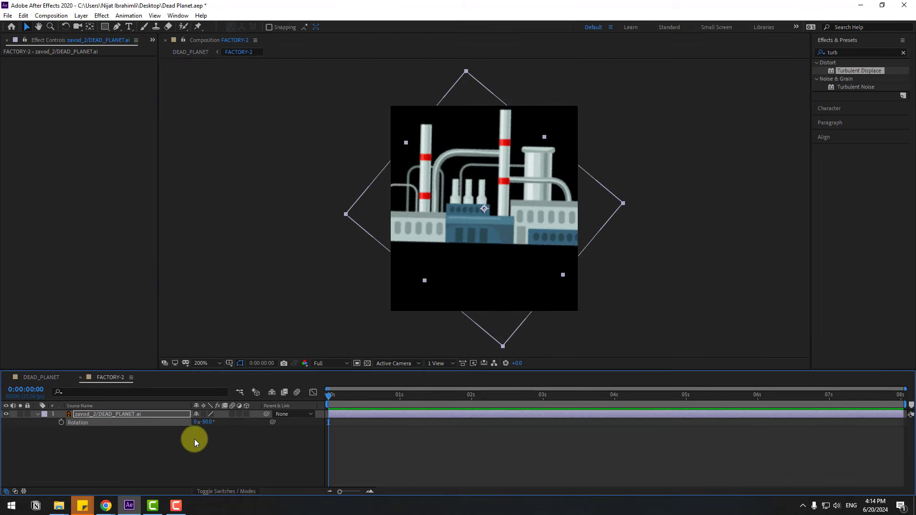
left_click_drag(475, 237, 475, 271)
- Enlarge the FACTORY-2 composition to 339 px wide and 320 px high
right_click(104, 454)
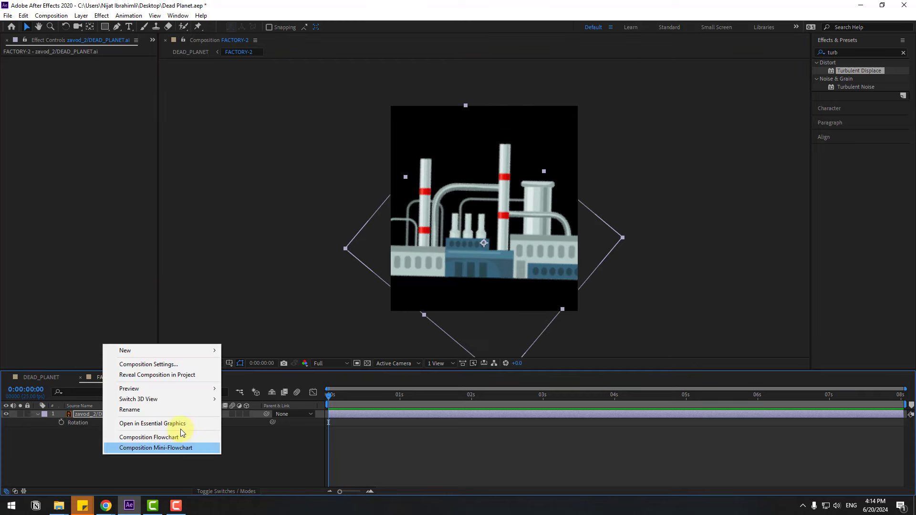
left_click(163, 365)
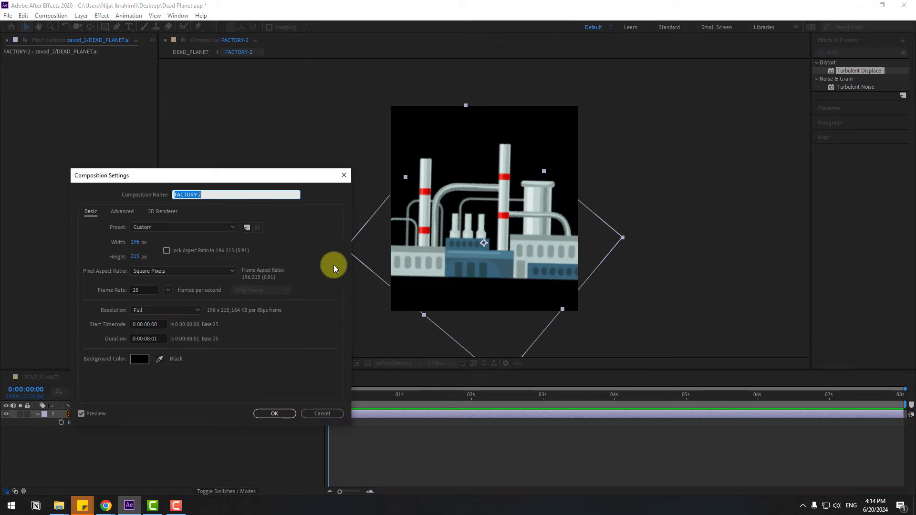
left_click_drag(135, 242, 210, 240)
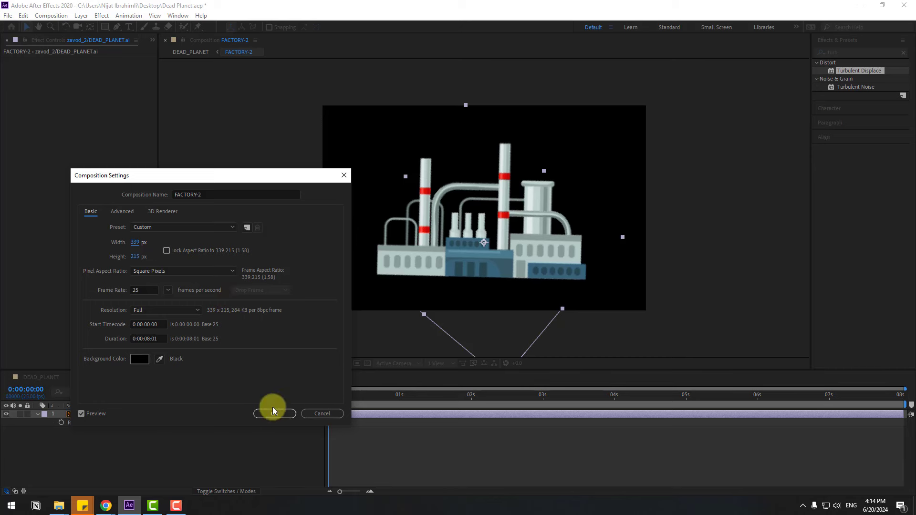
left_click_drag(135, 257, 178, 256)
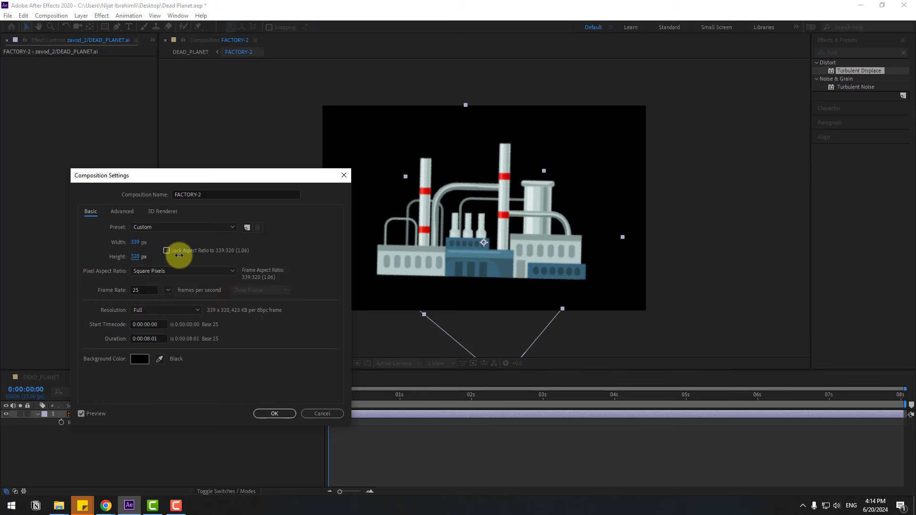
left_click(275, 413)
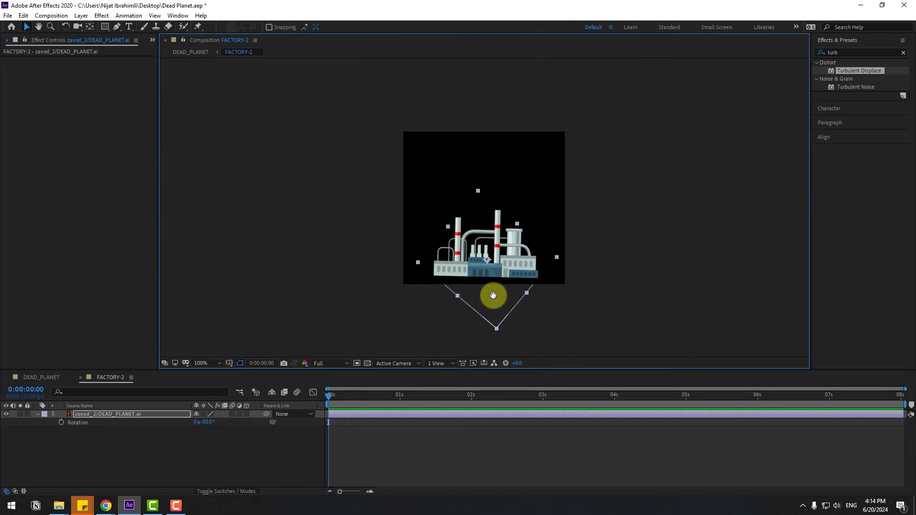
- Fine-tune the factory artwork's rotation to -51° and nudge it slightly lower in the FACTORY-2 frame
scroll(493, 296, "up", 2)
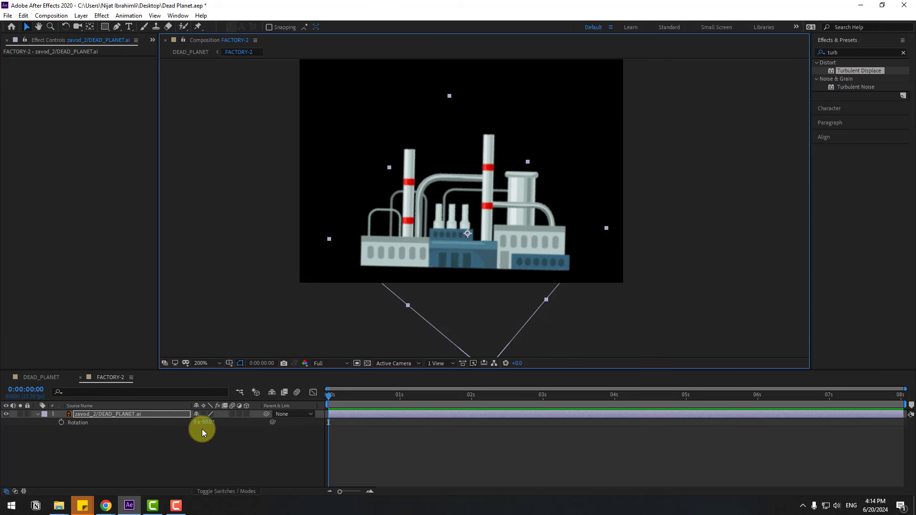
left_click_drag(204, 422, 207, 422)
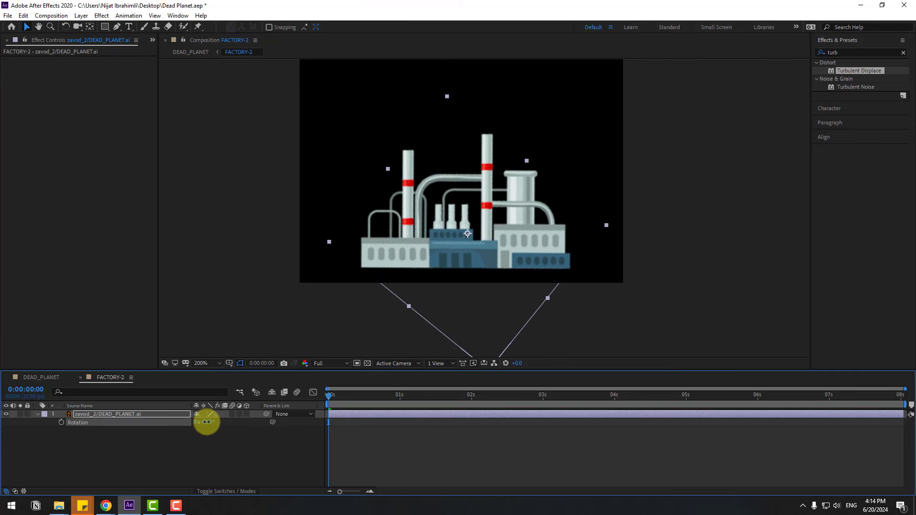
left_click_drag(454, 239, 455, 243)
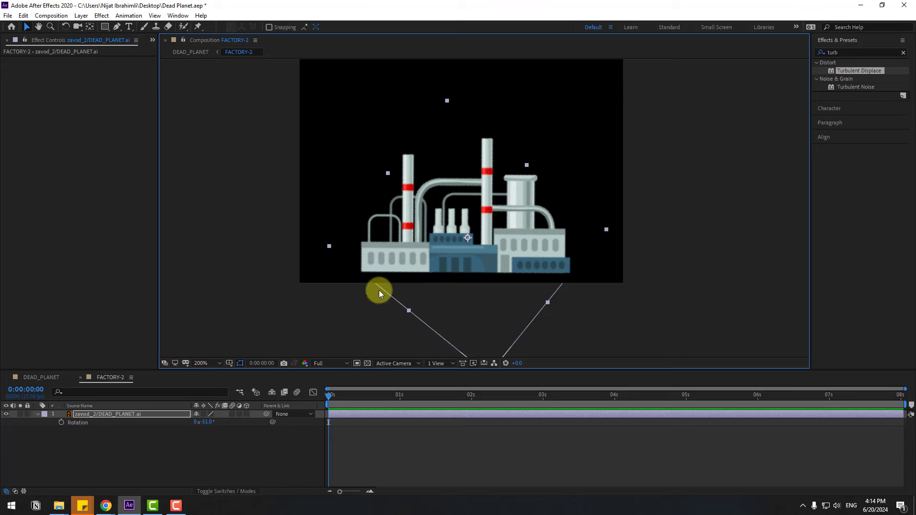
- Open the danger pre-comp from DEAD_PLANET and select and copy its layers smoke01, smoke2, smoke3 and smoke4
left_click(41, 378)
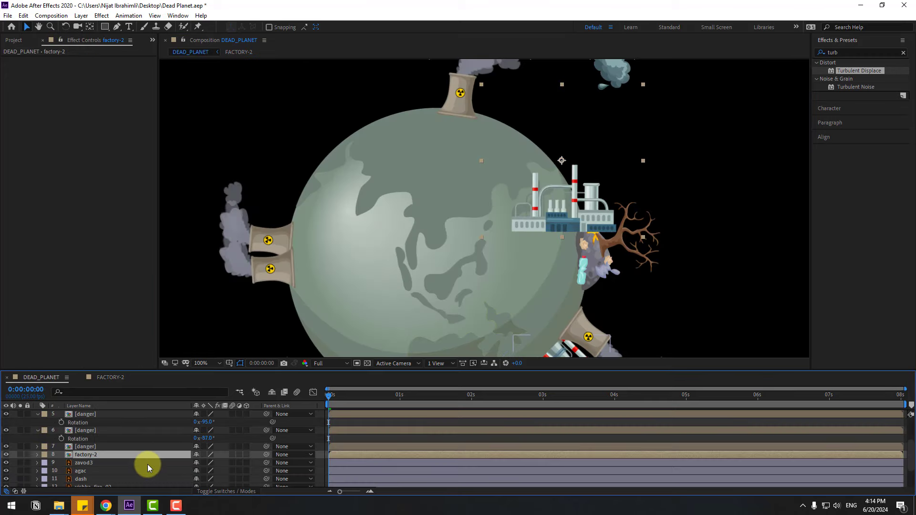
scroll(97, 448, "up", 2)
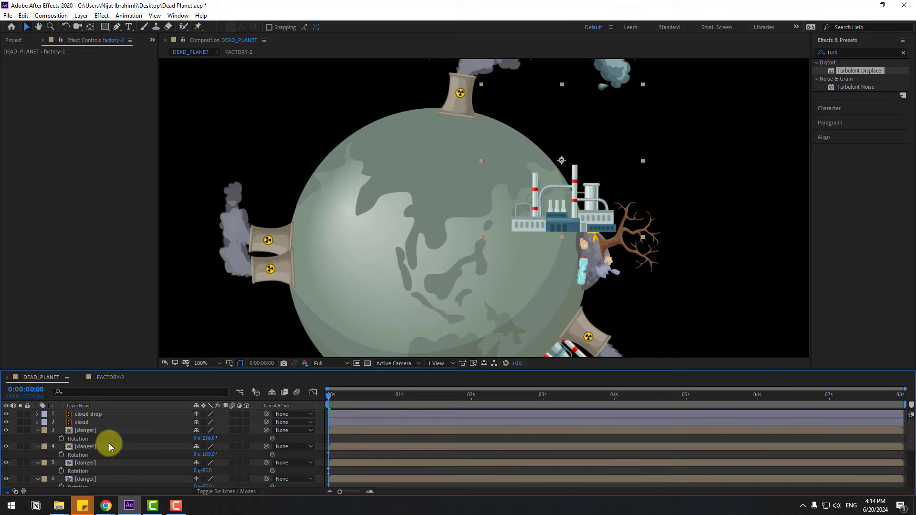
double_click(87, 432)
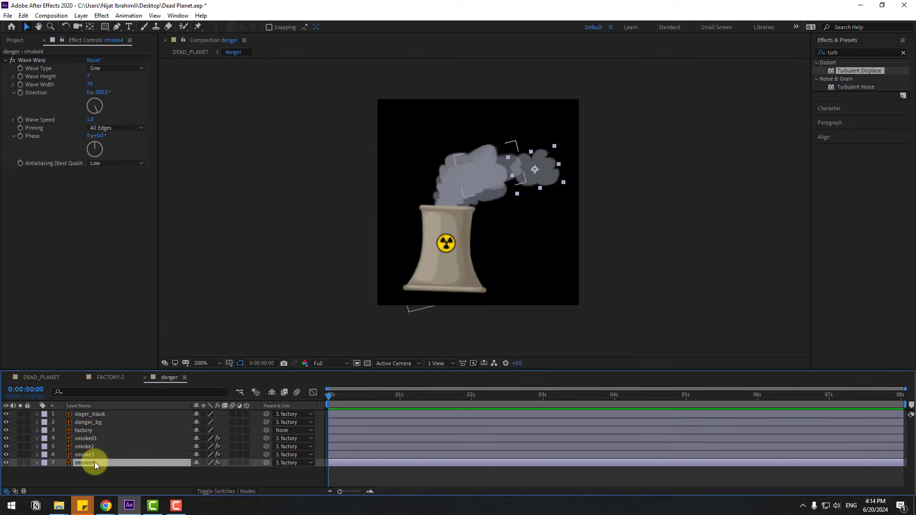
left_click_drag(78, 480, 96, 440)
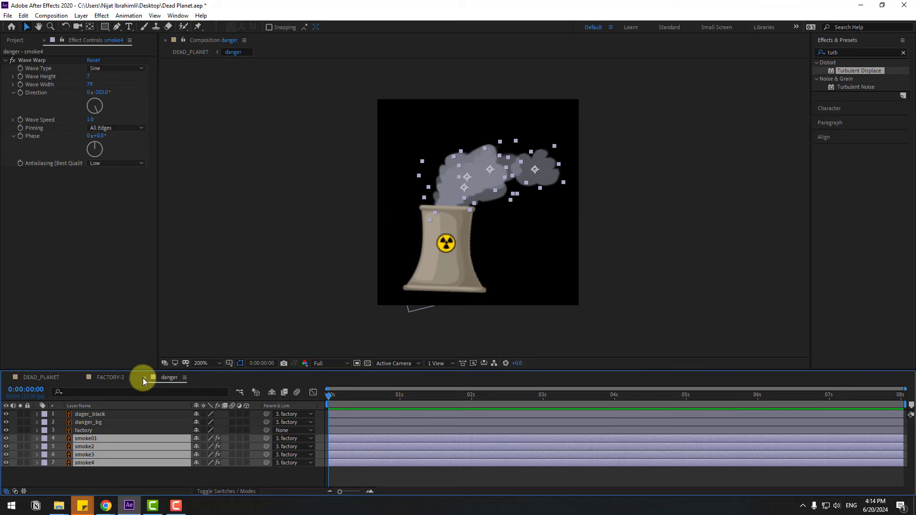
- Paste the four smoke layers into FACTORY-2, duplicate them twice to put smoke on the three tall stacks, and preview
left_click(110, 378)
left_click(37, 415)
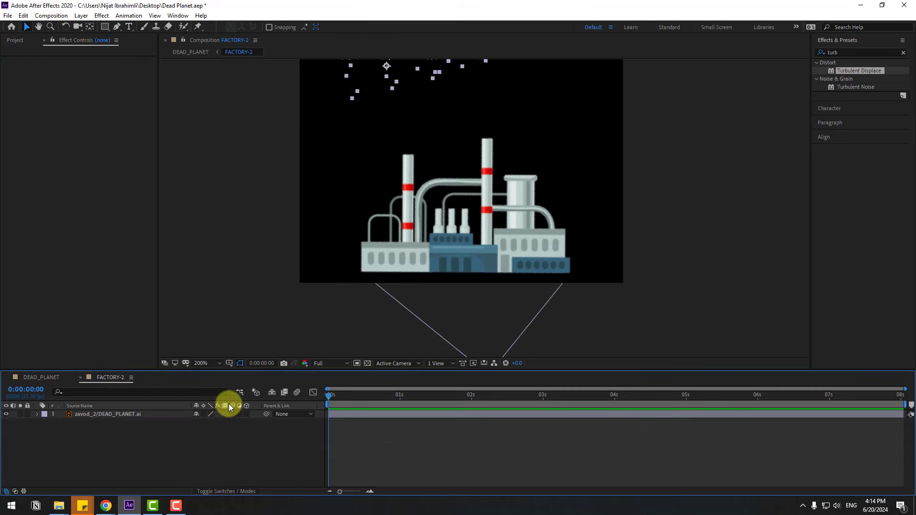
key("ctrl+v")
left_click_drag(388, 86, 542, 155)
key("ctrl+d")
key("ctrl+d")
key("space")
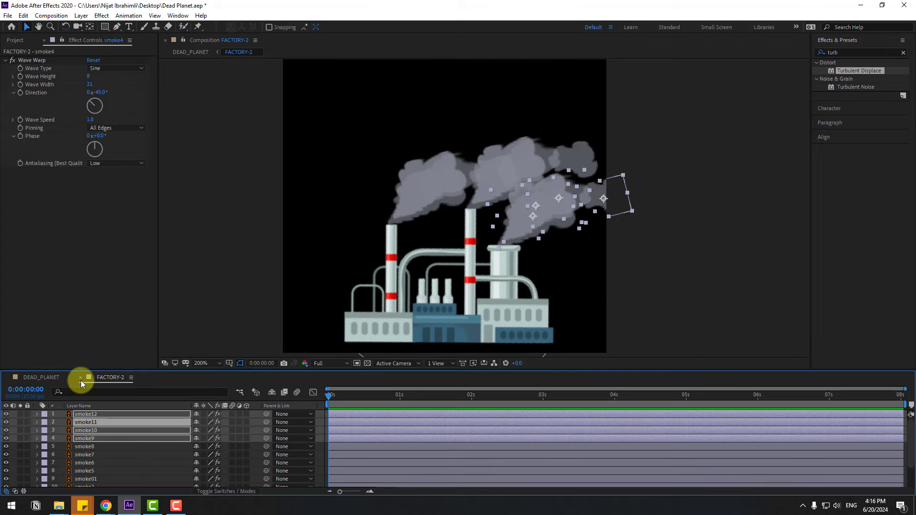
- Close FACTORY-2, and in DEAD_PLANET move the factory-2 layer over the planet and rotate it to 55°
left_click(80, 377)
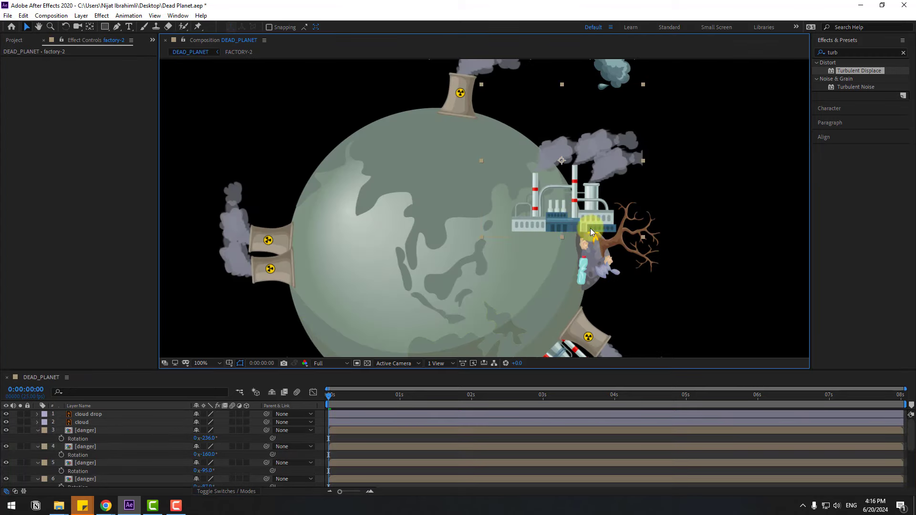
left_click_drag(547, 223, 466, 258)
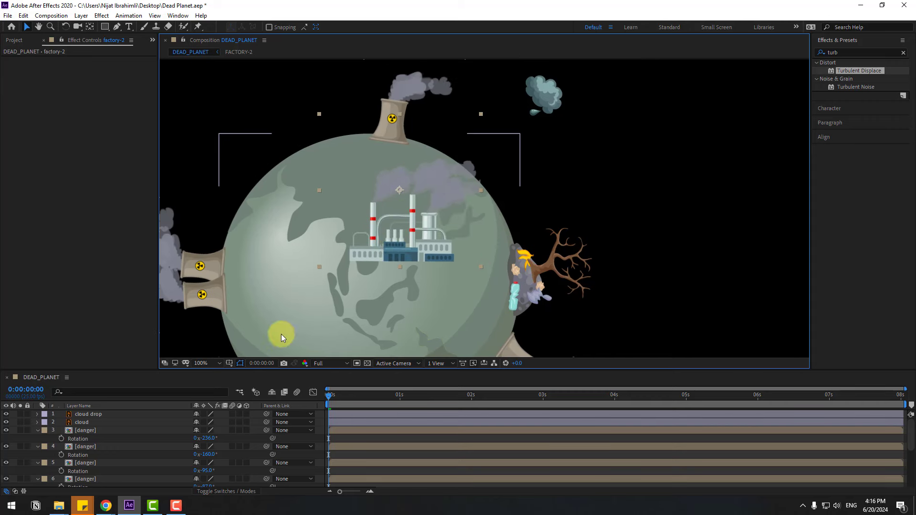
scroll(147, 429, "down", 1)
left_click_drag(205, 482, 232, 476)
- Move factory-2's anchor point to the base of its buildings and place the factory on the planet's upper-right edge
left_click(89, 26)
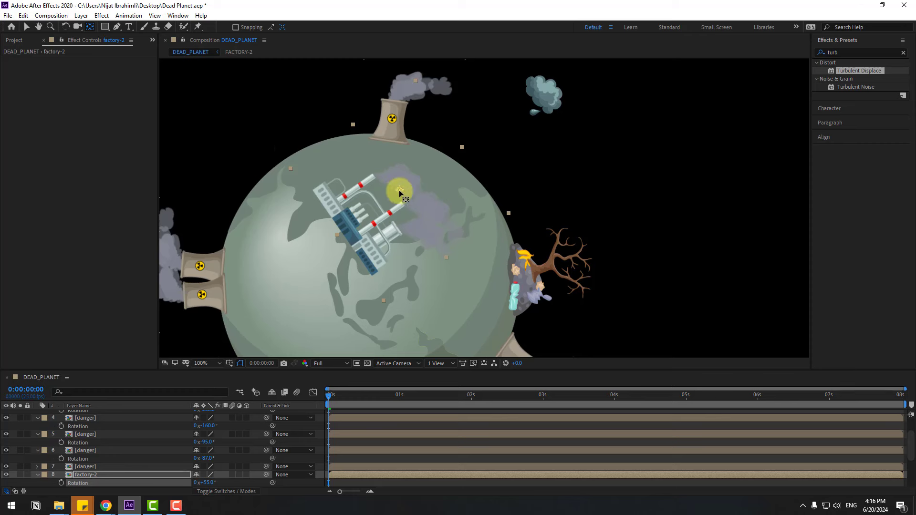
left_click_drag(400, 190, 353, 231)
left_click(26, 27)
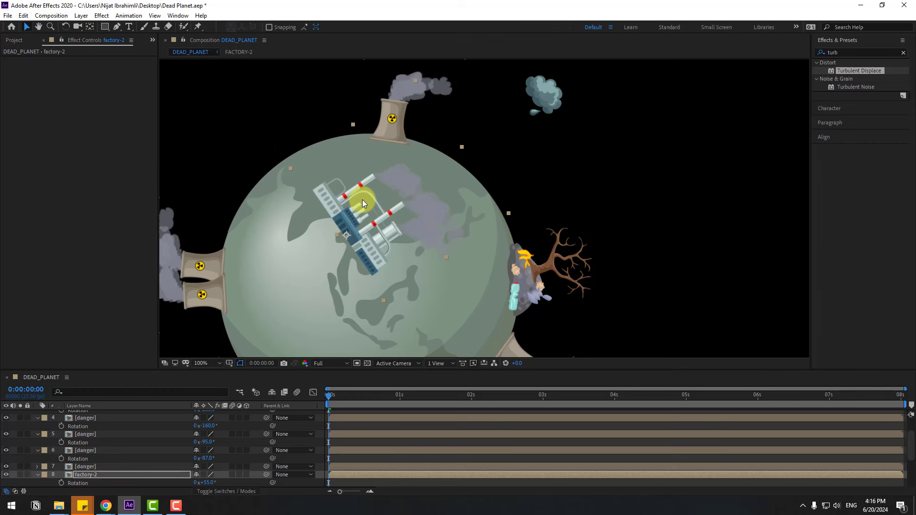
left_click_drag(414, 223, 541, 175)
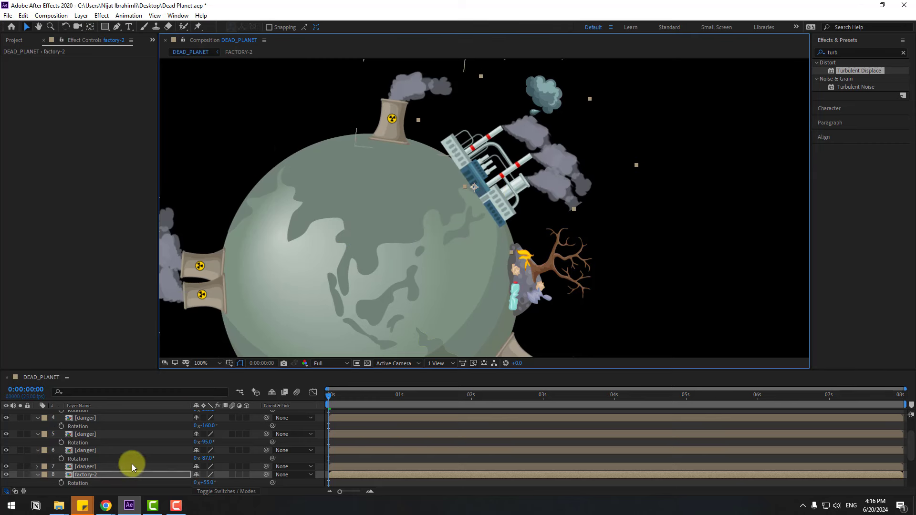
- Adjust factory-2's rotation to 40° and nudge the factory against the planet's surface
scroll(191, 433, "down", 3)
left_click_drag(208, 426, 201, 426)
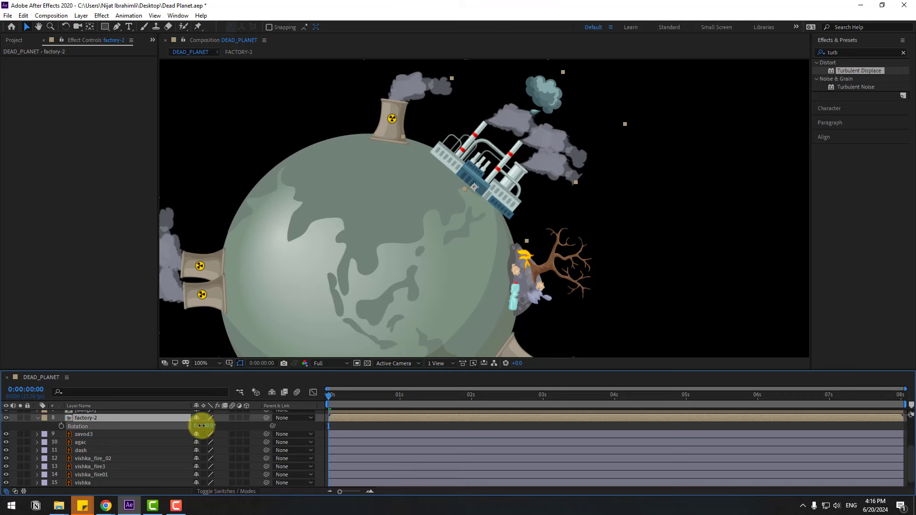
left_click_drag(501, 184, 497, 188)
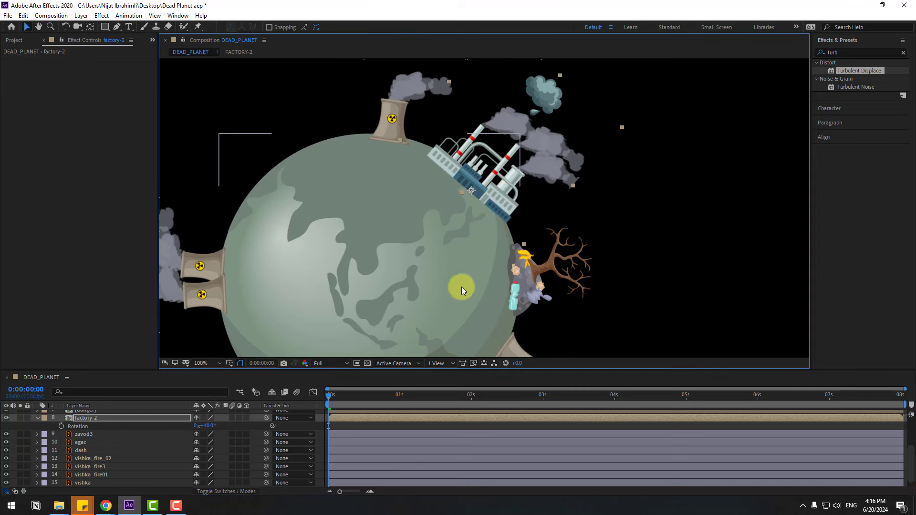
- Duplicate the factory-2 layer and move the copy to the planet's lower-left edge, undoing the accidental change to the vishka tower
left_click_drag(466, 251, 467, 158)
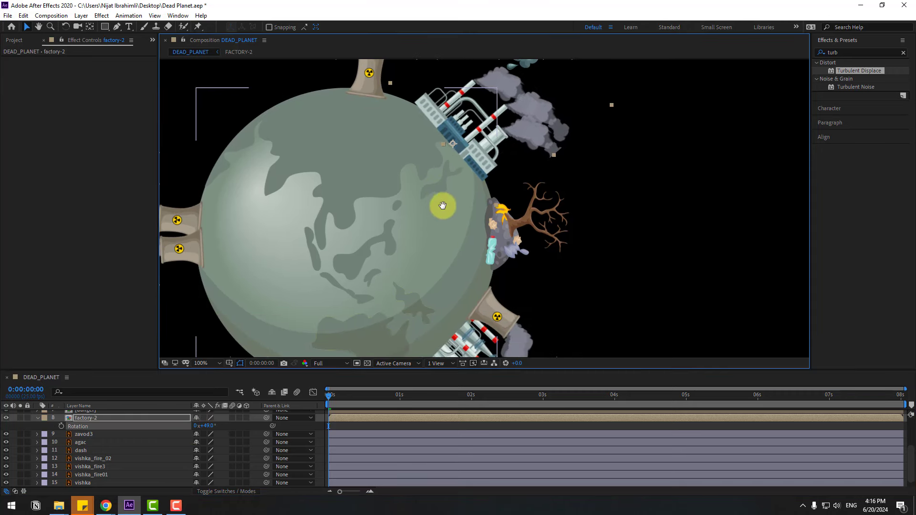
key("ctrl+d")
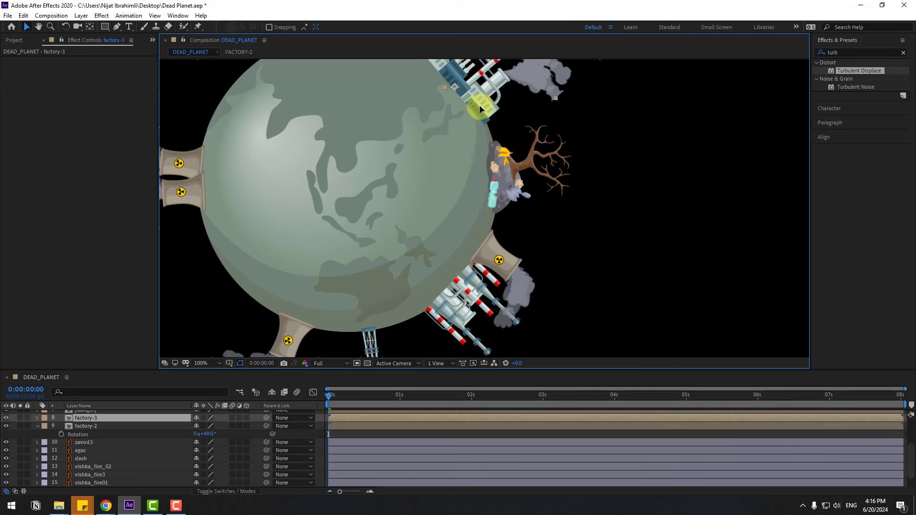
left_click_drag(474, 99, 349, 273)
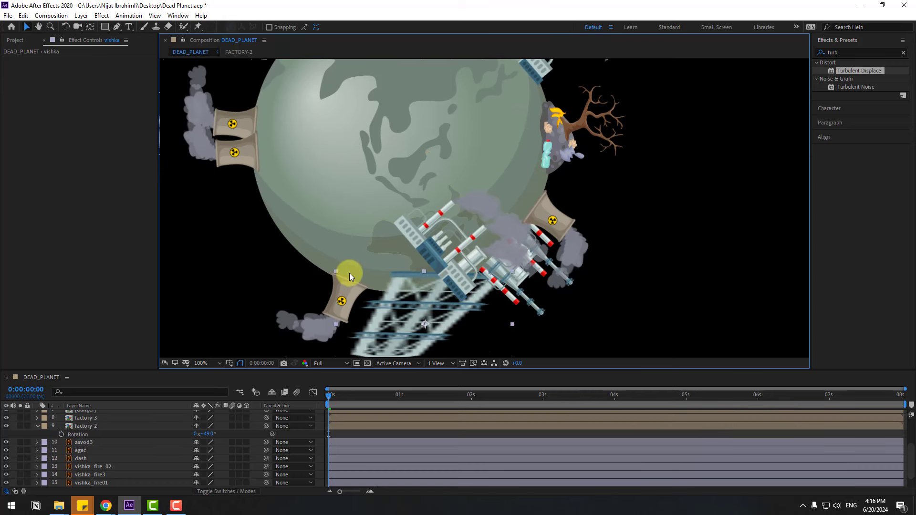
key("ctrl+z")
left_click_drag(452, 253, 301, 226)
- Rotate factory-3 to -127° and seat it on the planet's lower-left edge between the cooling towers
left_click(144, 419)
key("r")
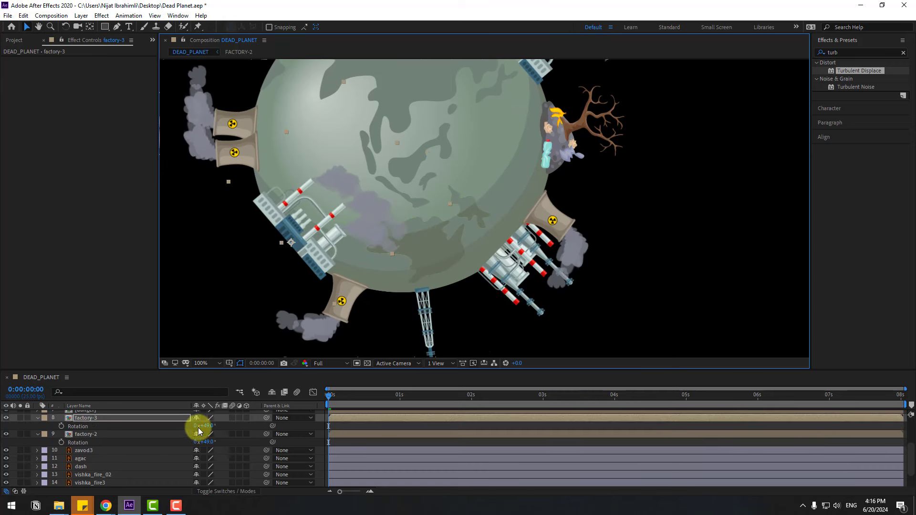
left_click_drag(199, 426, 138, 440)
left_click_drag(290, 356, 298, 335)
mouse_move(259, 281)
left_mouse_down()
mouse_move(239, 252)
mouse_move(255, 264)
left_mouse_up()
- Check the whole planet composition, then collapse the properties of the factory-3 and factory-2 layers
scroll(568, 206, "down", 2)
left_click(638, 210)
scroll(517, 245, "up", 1)
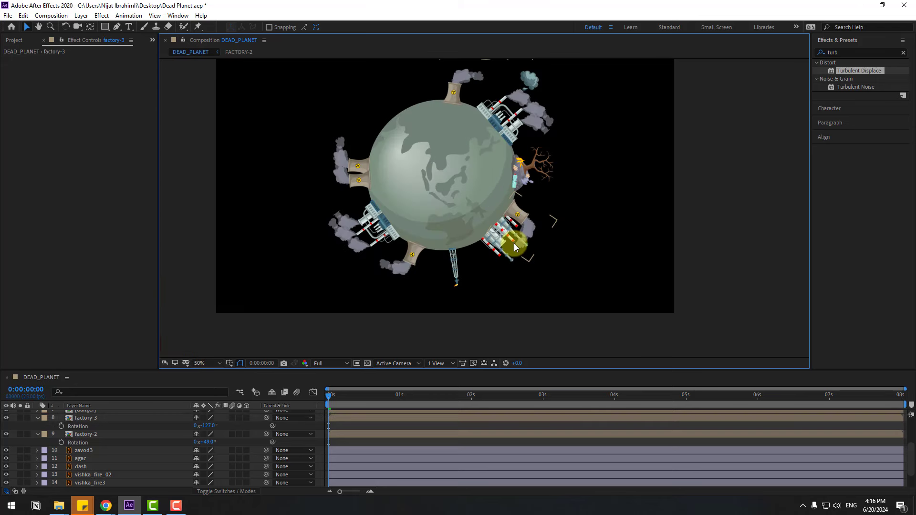
left_click_drag(547, 231, 534, 259)
left_click_drag(343, 395, 39, 419)
left_click(38, 419)
left_click(37, 426)
- Select the dead tree layer agac and move its anchor point to the base of the trunk
left_click(530, 198)
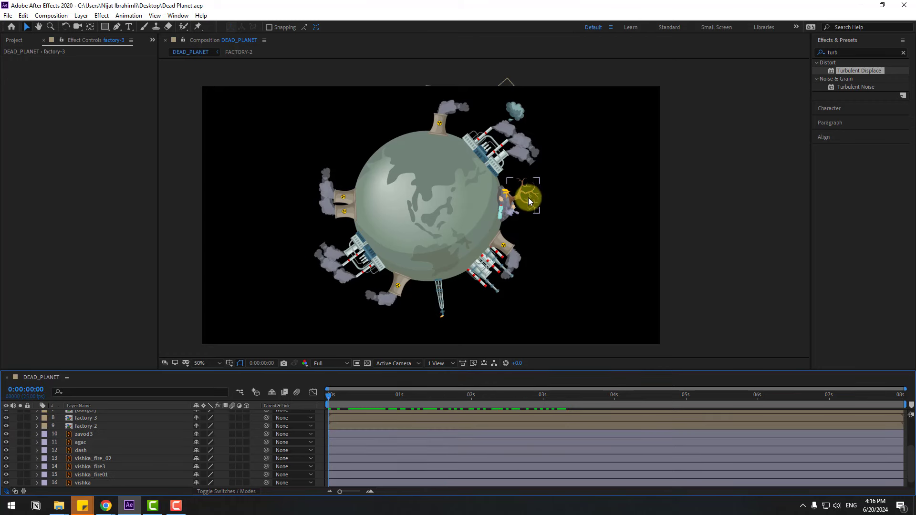
scroll(483, 268, "up", 3)
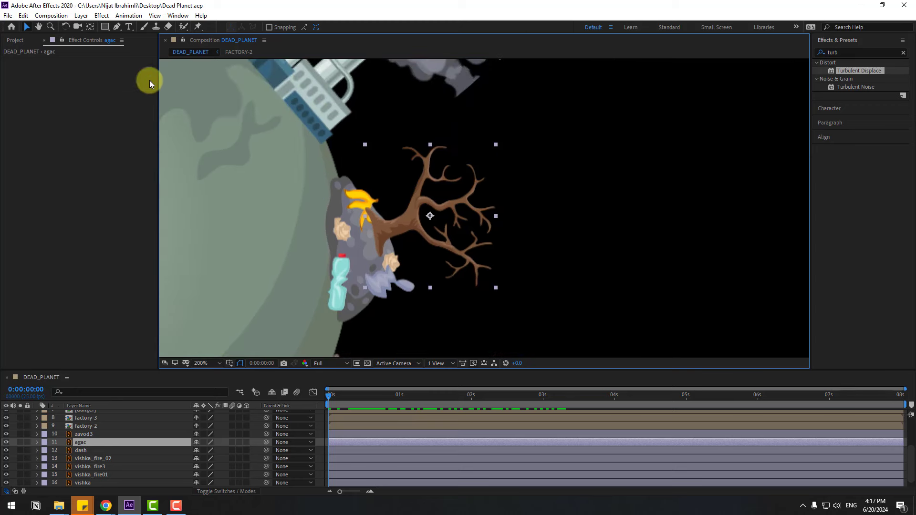
left_click(95, 28)
left_click_drag(422, 214, 383, 228)
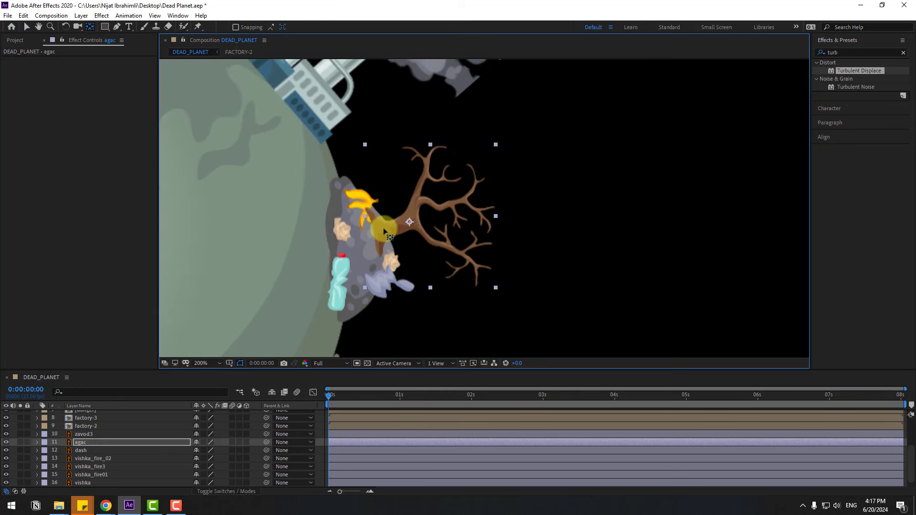
left_click(27, 27)
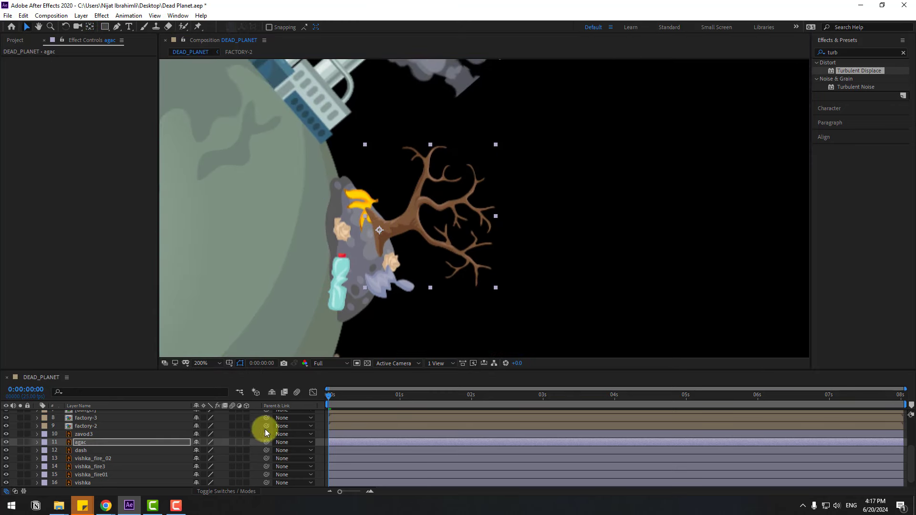
- Add the expression wiggle(1,8) to the agac layer's Rotation and preview the tree's sway
key("r")
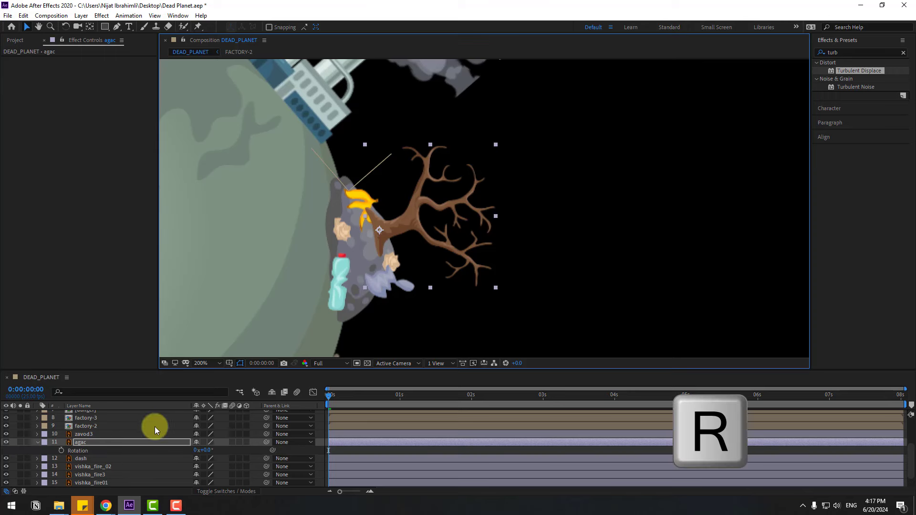
left_click(61, 451, "alt")
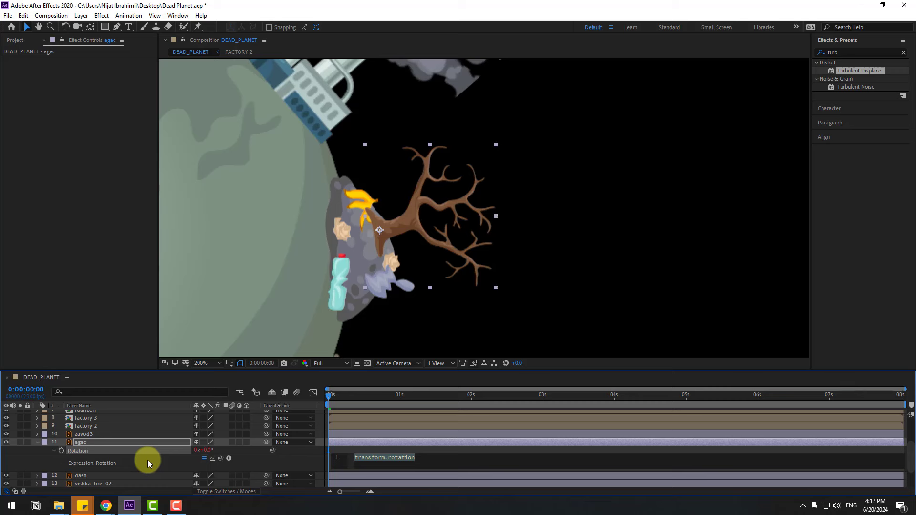
type("wiggle()1,8")
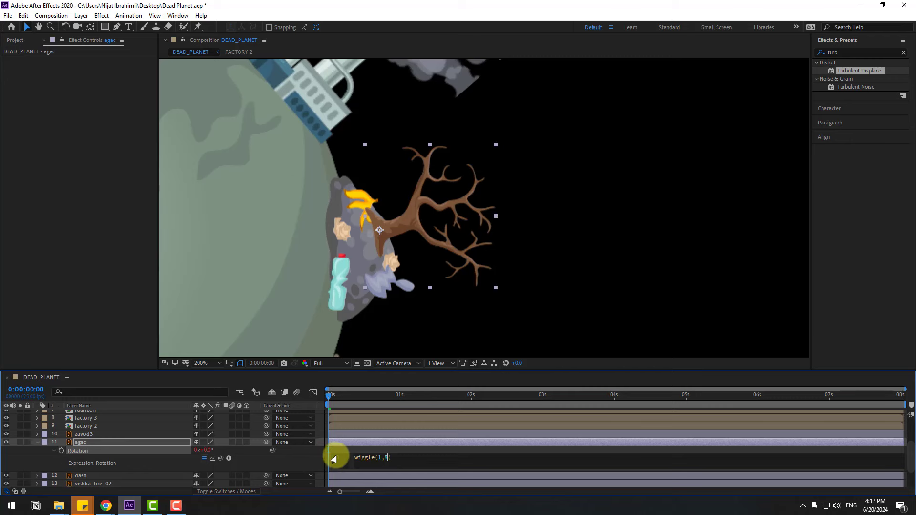
left_click(342, 451)
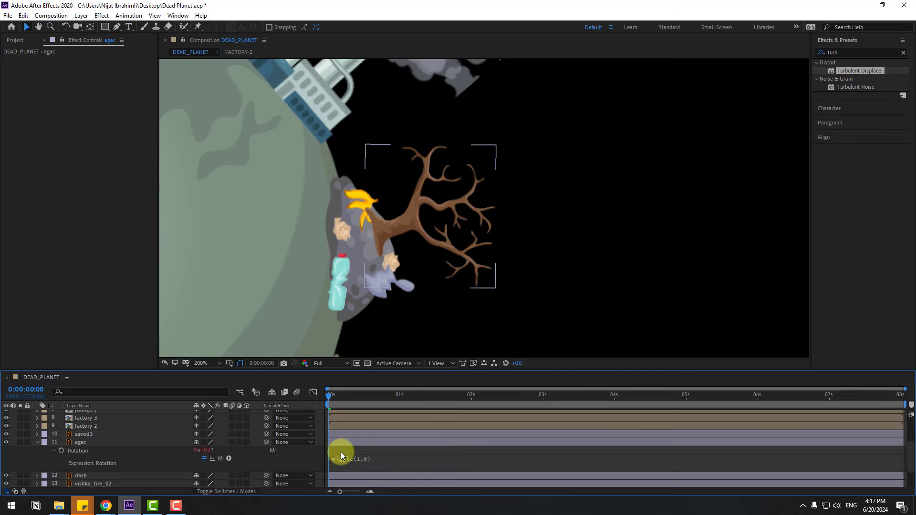
key("space")
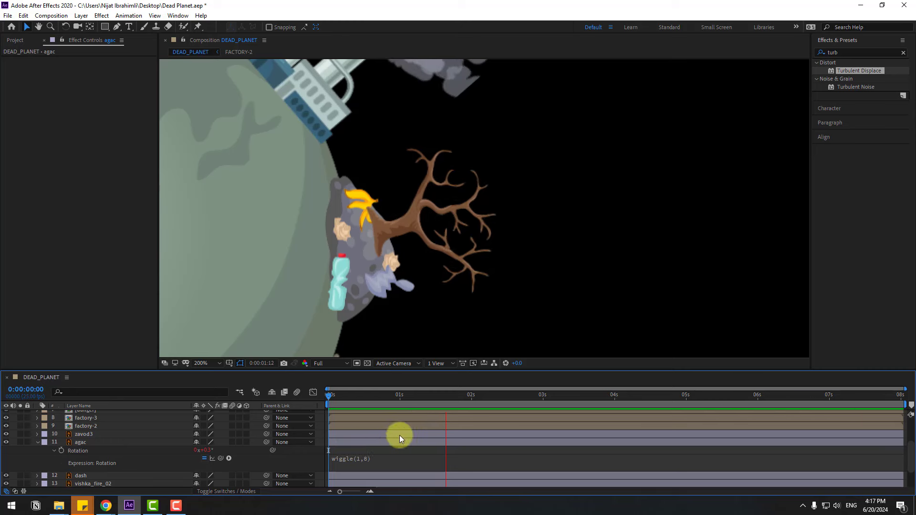
left_click(354, 396)
- Fine-tune the anchor point of the agac layer at the base of the tree trunk
left_click(399, 228)
left_click(87, 42)
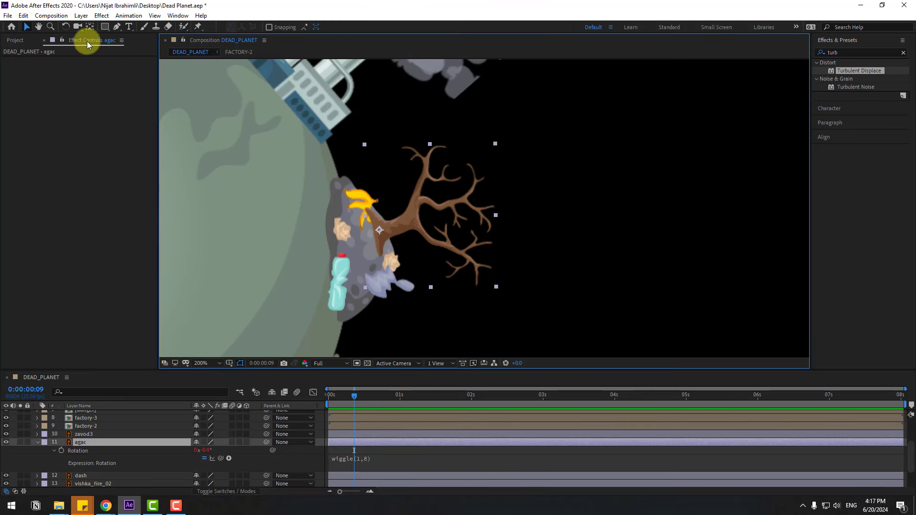
left_click(90, 30)
left_click_drag(379, 230, 376, 232)
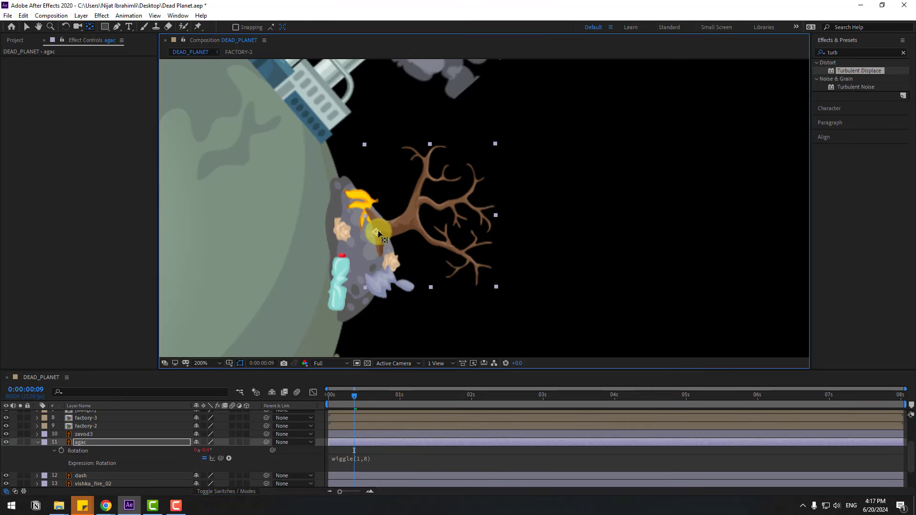
left_click(25, 28)
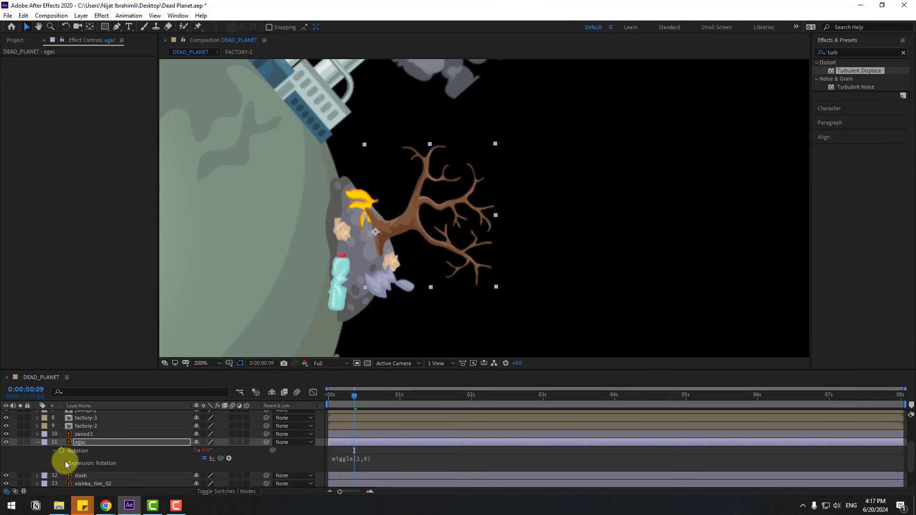
- Place the agac layer below dash, shift the tree so its trunk sits behind the rubble, and preview the sway
left_click(35, 441)
left_click_drag(84, 444, 93, 452)
left_click_drag(407, 220, 433, 245)
key("space")
left_click_drag(388, 395, 371, 396)
- Pre-compose the dash and agac layers into a new composition named TREE
left_click(82, 443, "shift")
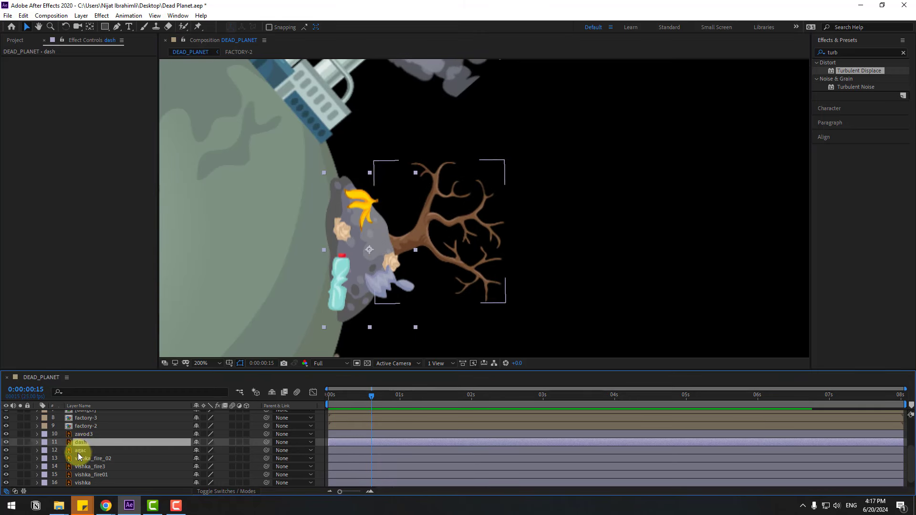
scroll(443, 270, "down", 2)
right_click(78, 446)
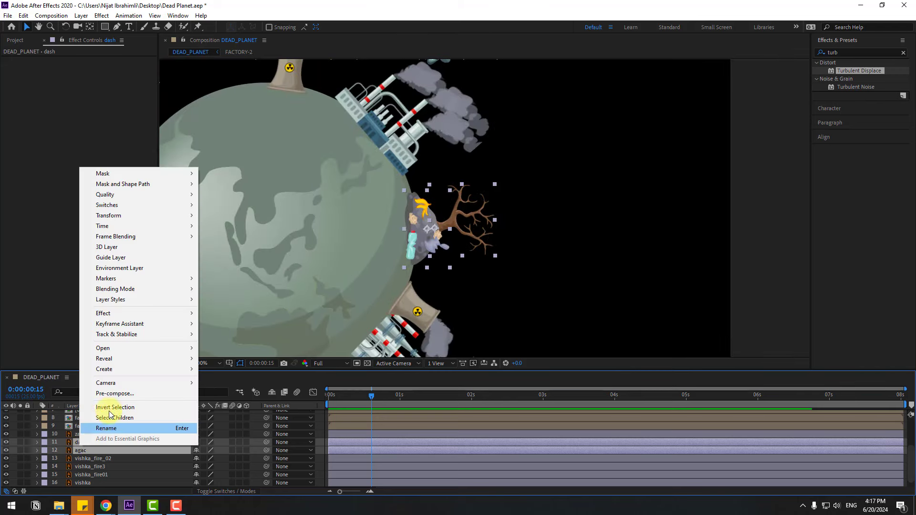
left_click(115, 394)
type("TREE")
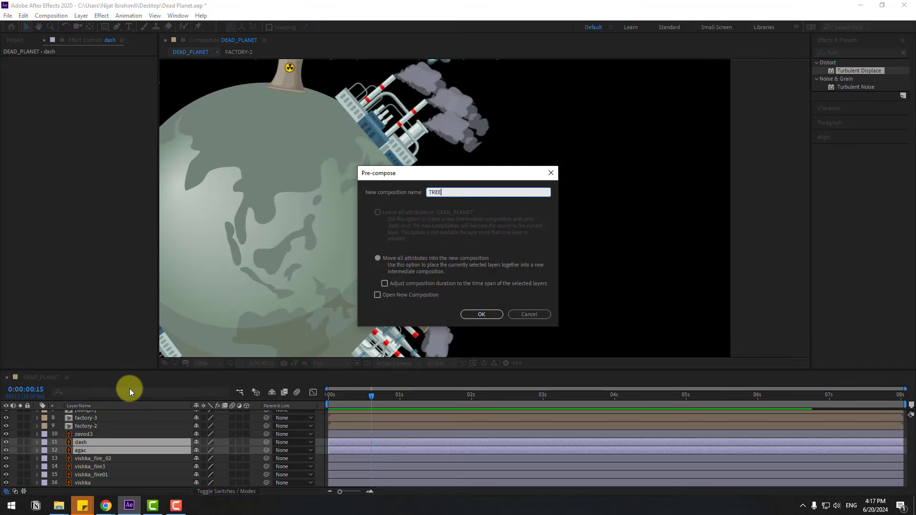
left_click(480, 315)
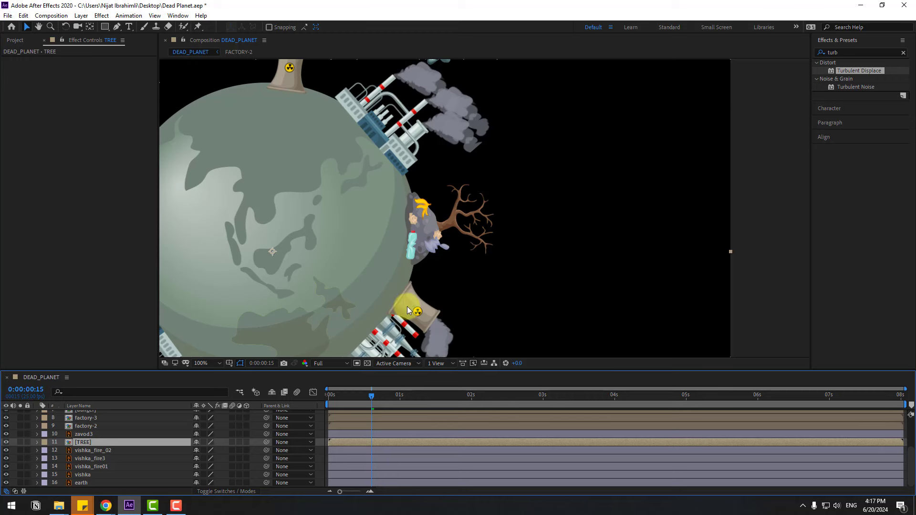
- Crop the TREE composition to a region around the rubble and tree, and move its layer in DEAD_PLANET back onto the planet's right edge
double_click(83, 443)
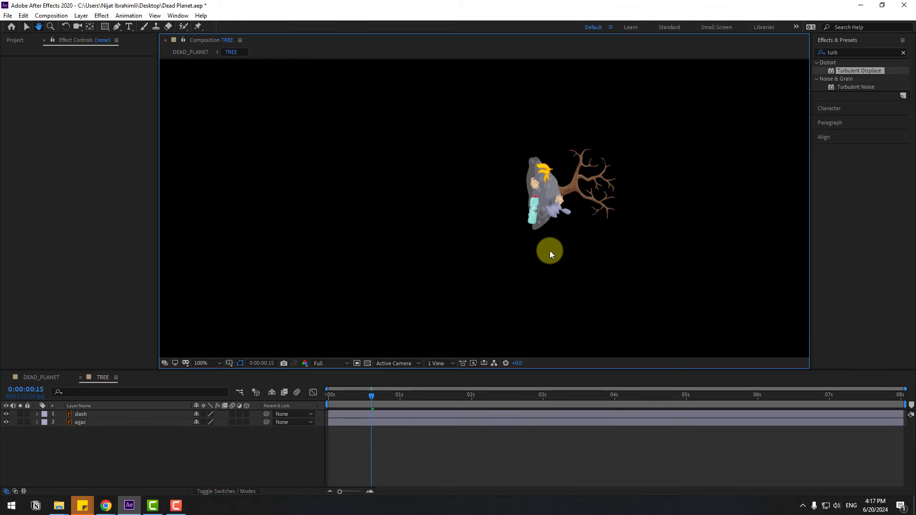
left_click(357, 363)
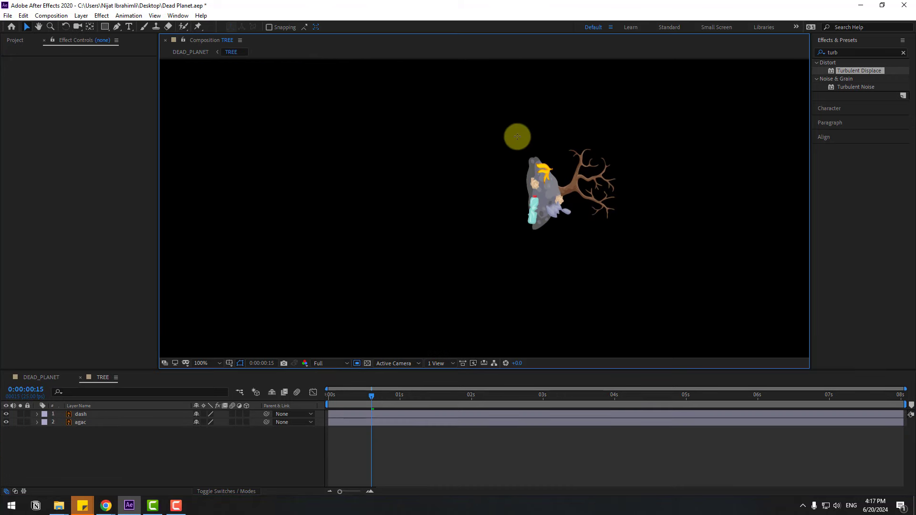
left_click_drag(512, 131, 638, 241)
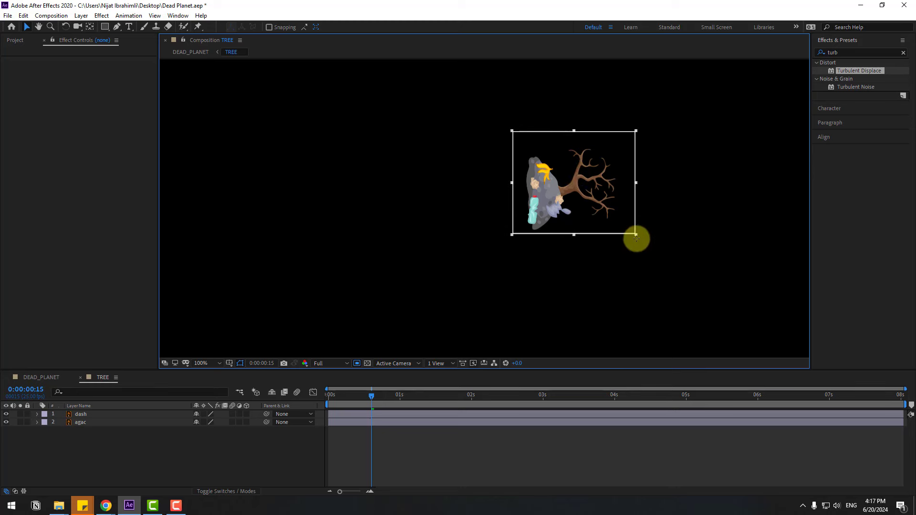
left_click(351, 396)
left_click(51, 15)
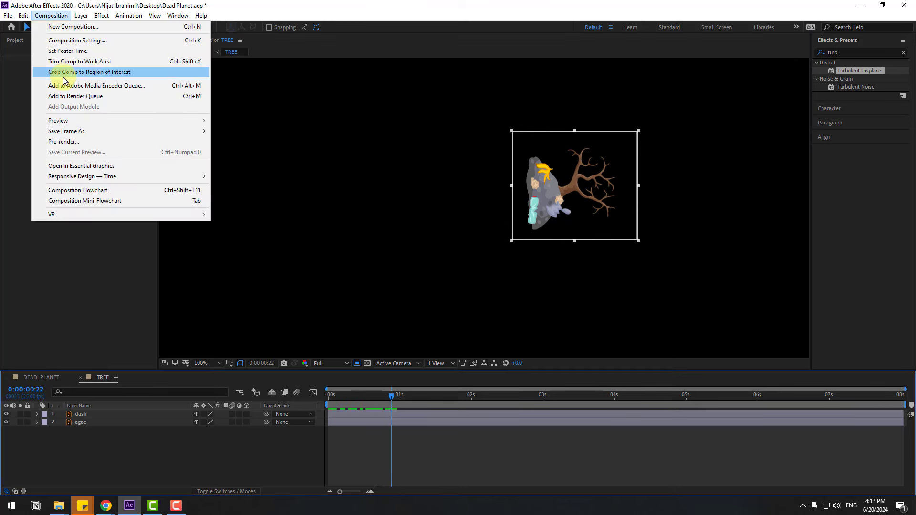
left_click(107, 72)
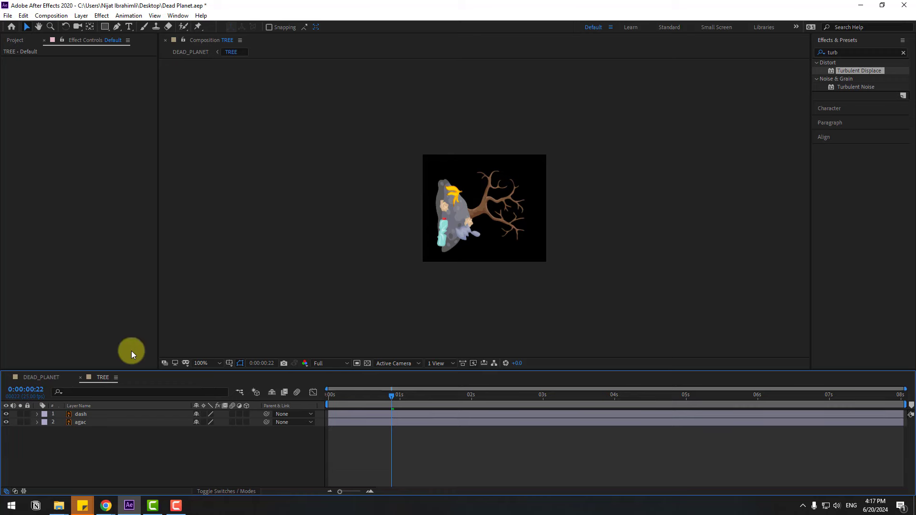
left_click(81, 379)
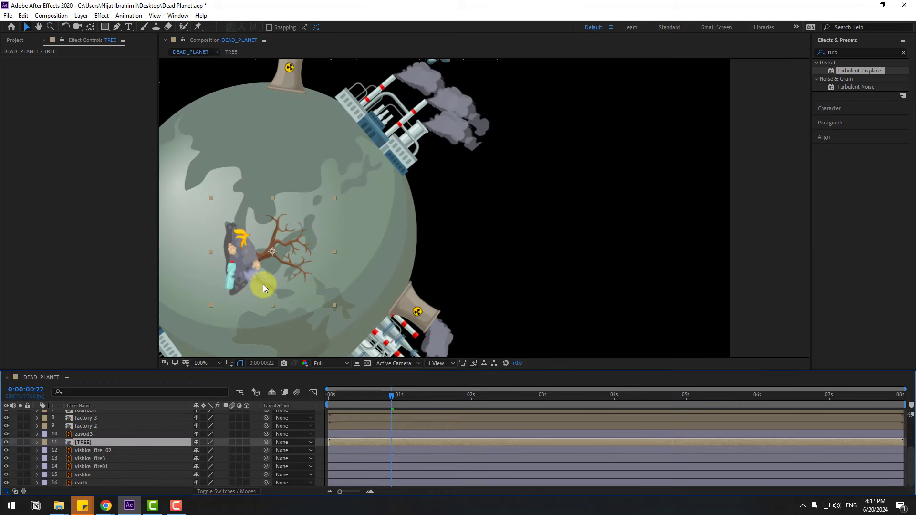
left_click_drag(240, 266, 412, 230)
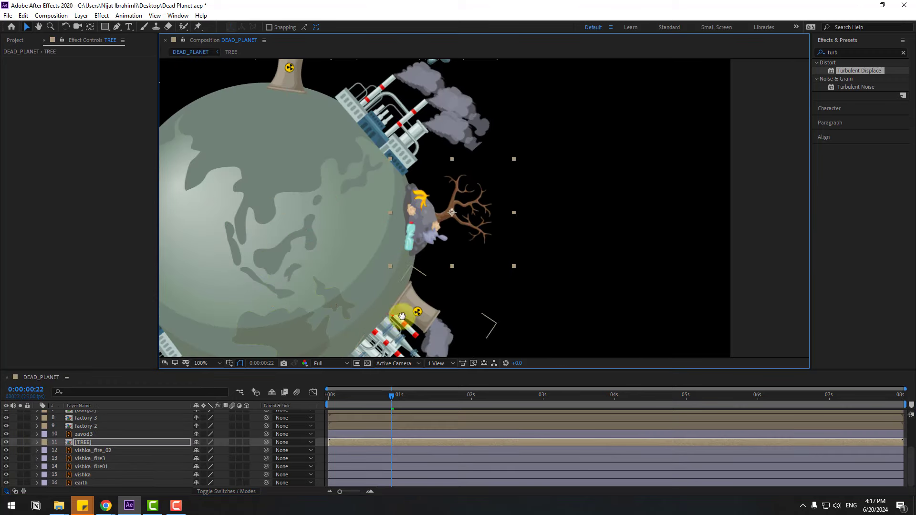
- Duplicate the TREE layer, rotate the copy to 80°, and seat it on the planet's bottom edge beside the factory
left_click_drag(410, 314, 517, 221)
key("ctrl+d")
left_click_drag(537, 139, 386, 325)
key("r")
left_click_drag(215, 450, 239, 442)
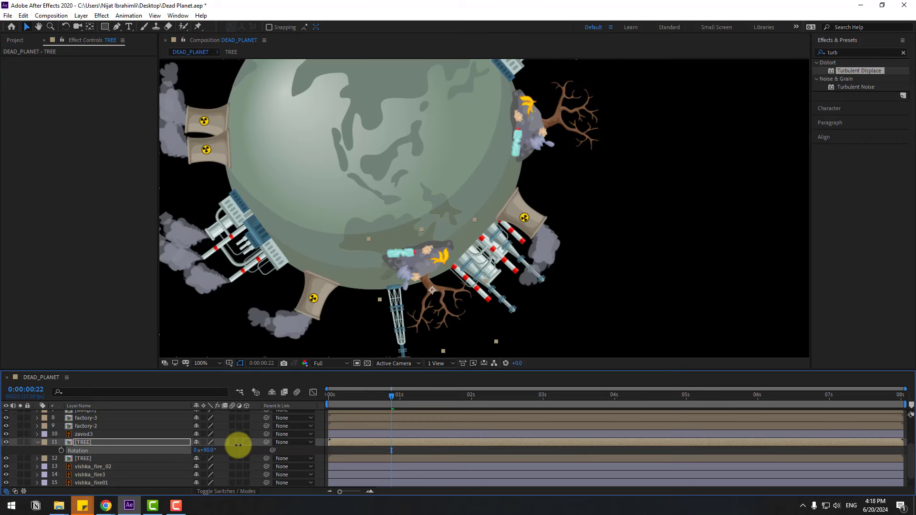
left_click_drag(434, 284, 440, 315)
- Duplicate the bottom TREE, move the copy to the planet's lower-left edge, and rotate it to 162°
left_click_drag(441, 321, 334, 189)
key("ctrl+d")
left_click_drag(272, 228, 297, 279)
key("r")
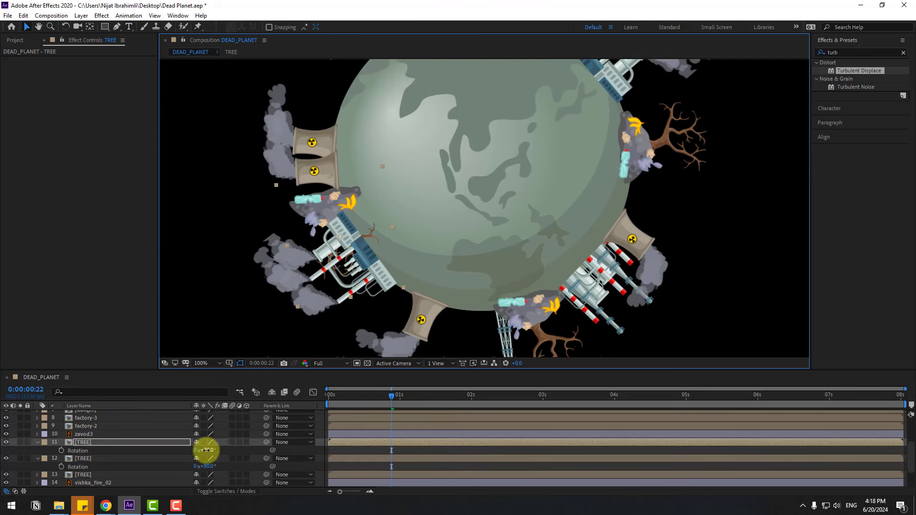
left_click_drag(206, 449, 236, 441)
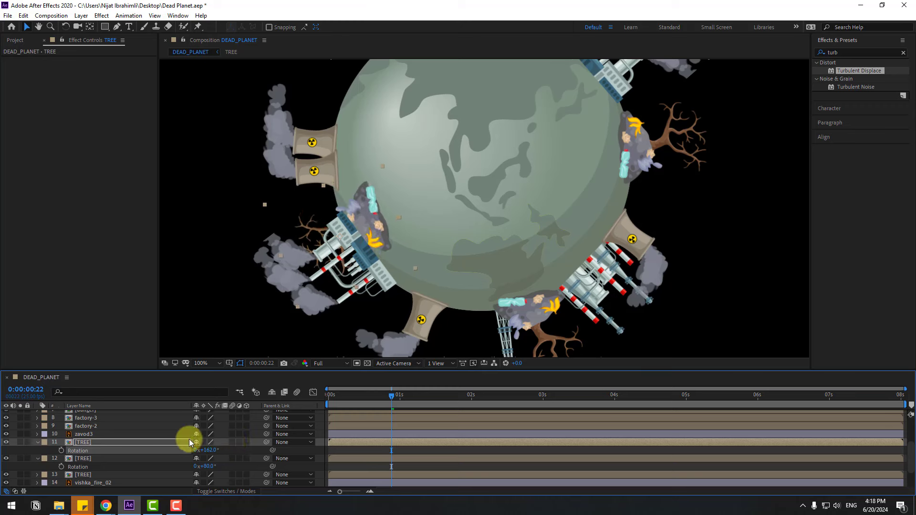
- Move the 162° TREE layer above the danger layers, scale it to 67%, and seat it between the cooling towers and the lower-left factory
mouse_move(84, 442)
left_mouse_down()
mouse_move(99, 413)
mouse_move(96, 436)
left_mouse_up()
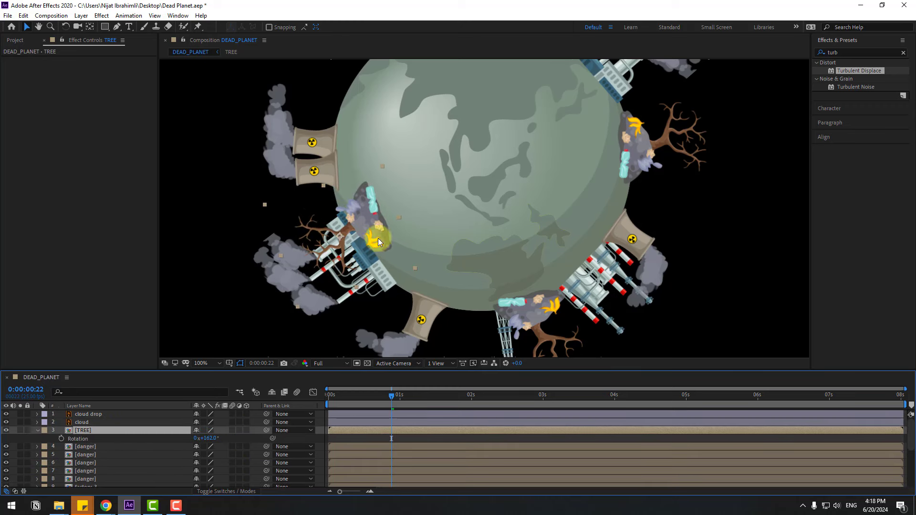
left_click_drag(378, 239, 348, 228)
key("s")
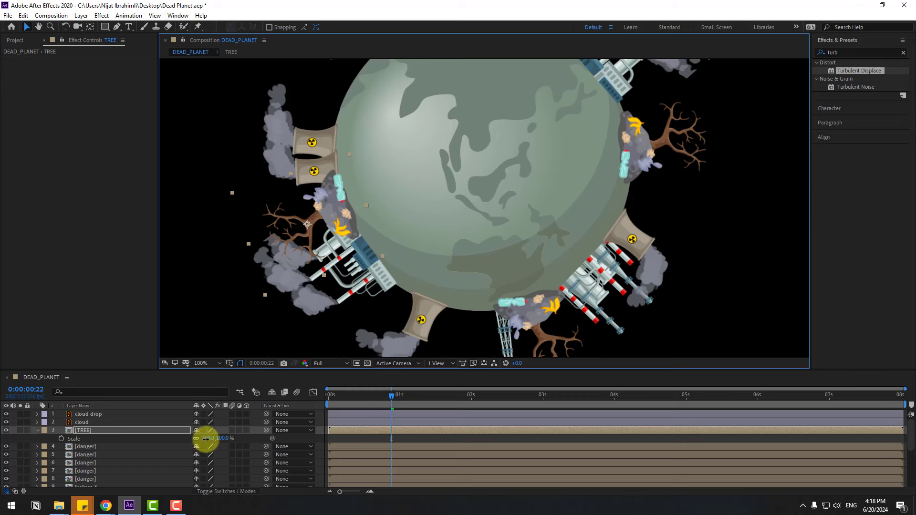
left_click_drag(205, 439, 191, 436)
left_click_drag(325, 209, 334, 215)
- Duplicate the 67% TREE, rotate the copy to 222°, and seat it on the planet's upper-left edge
left_click_drag(383, 176, 331, 261)
key("ctrl+d")
left_click_drag(274, 297, 312, 159)
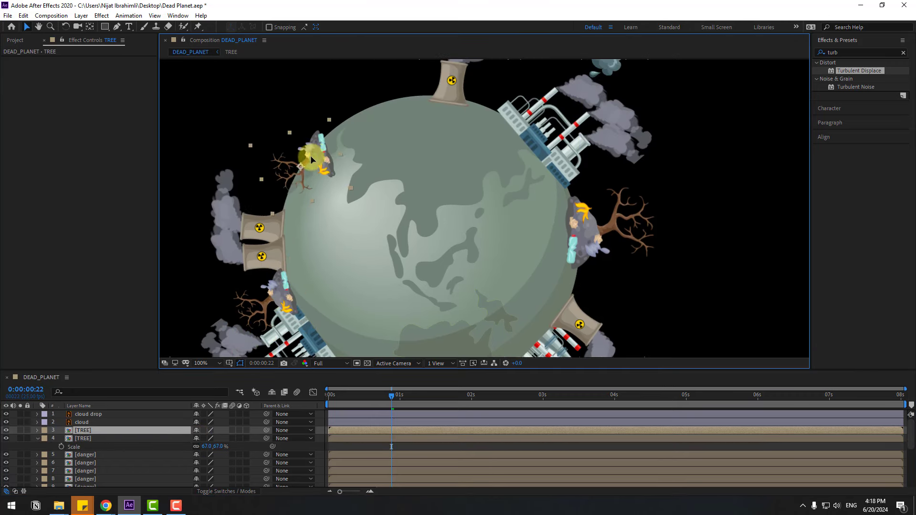
key("r")
left_click_drag(206, 438, 234, 430)
left_click_drag(316, 176, 308, 144)
- Duplicate the upper-left TREE, turn the copy upright, scale it to 42%, seat it beside the top cooling tower, and preview the composition
left_click_drag(346, 160, 412, 121)
key("ctrl+d")
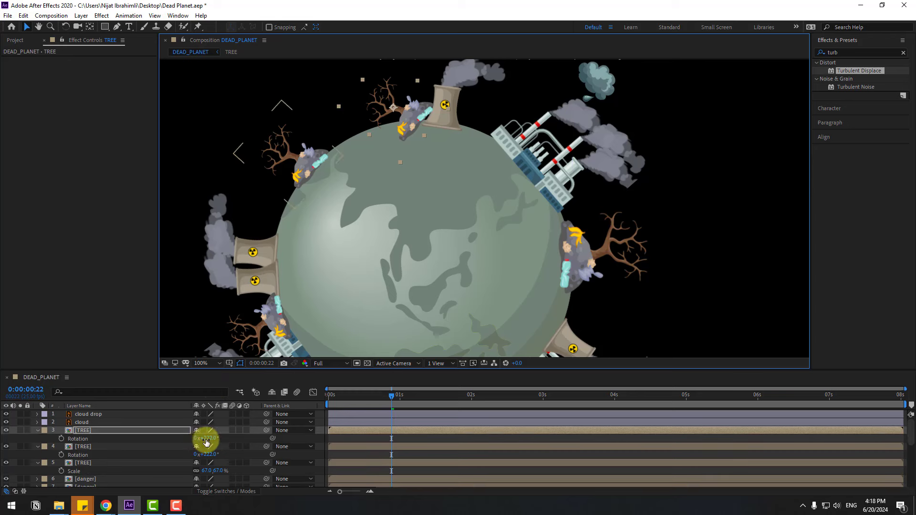
mouse_move(206, 439)
left_mouse_down()
mouse_move(227, 431)
mouse_move(195, 439)
left_mouse_up()
key("s")
left_click_drag(401, 122, 419, 117)
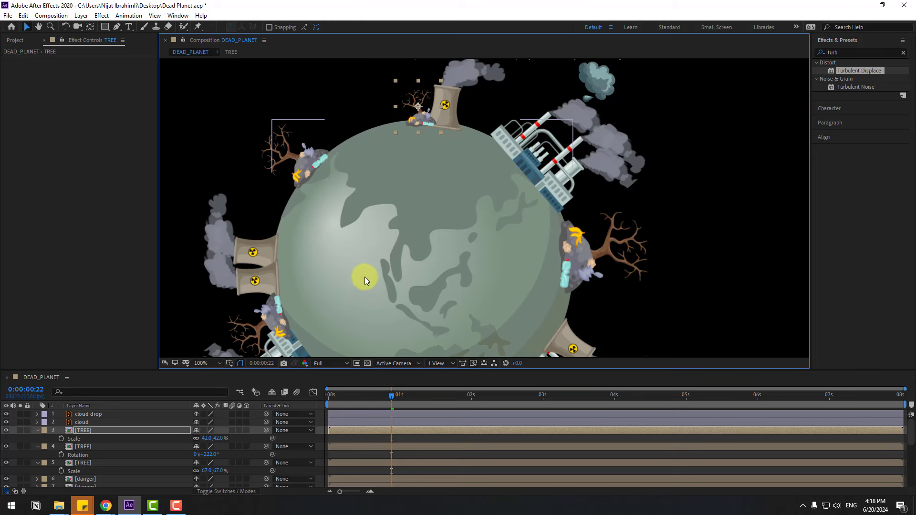
scroll(365, 276, "down", 2)
left_click_drag(368, 396, 553, 389)
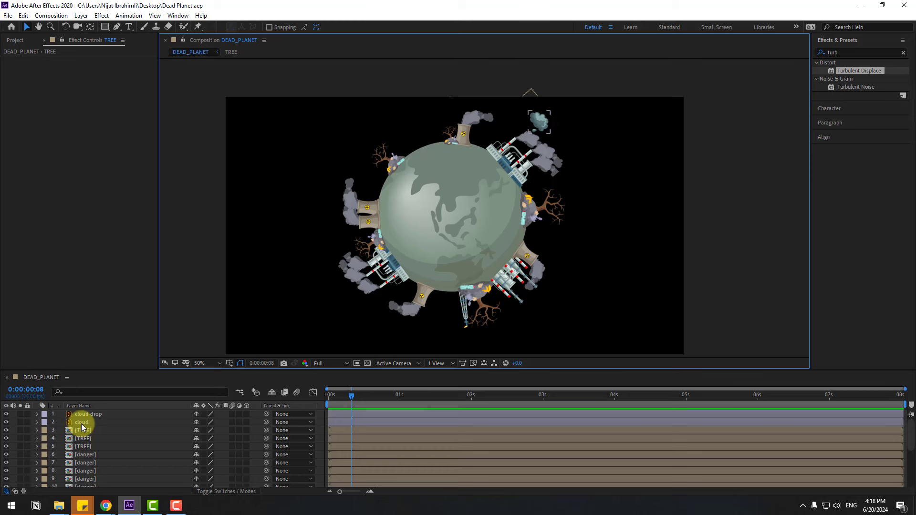
- Pre-compose the cloud drop and cloud layers into a new composition named rain
left_click(83, 424)
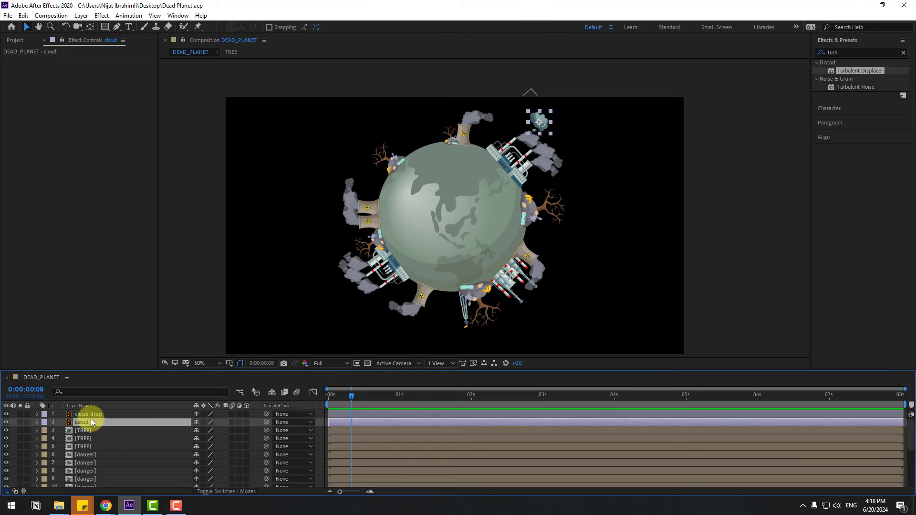
left_click(93, 414, "ctrl")
right_click(107, 422)
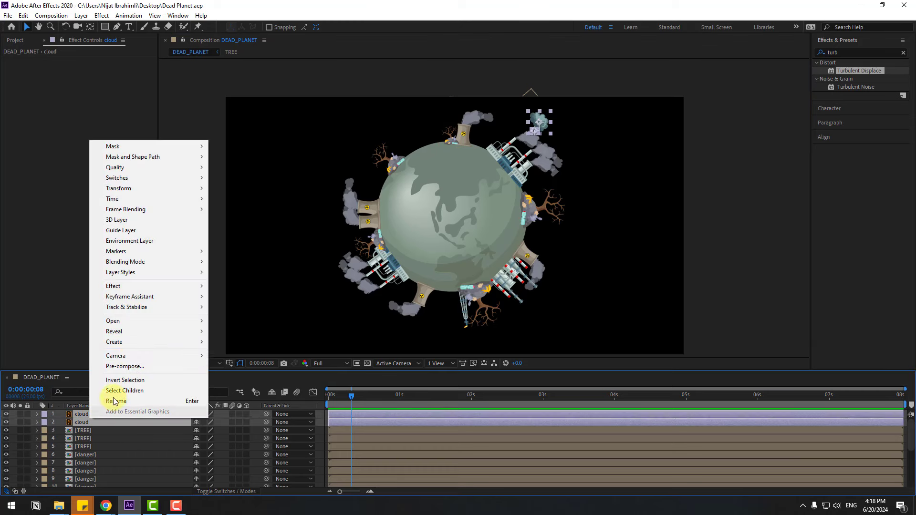
left_click(152, 370)
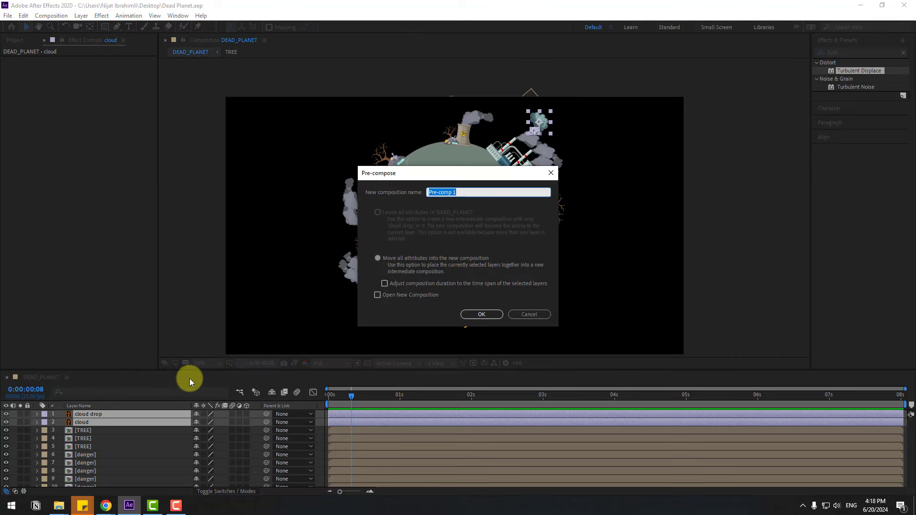
type("rain")
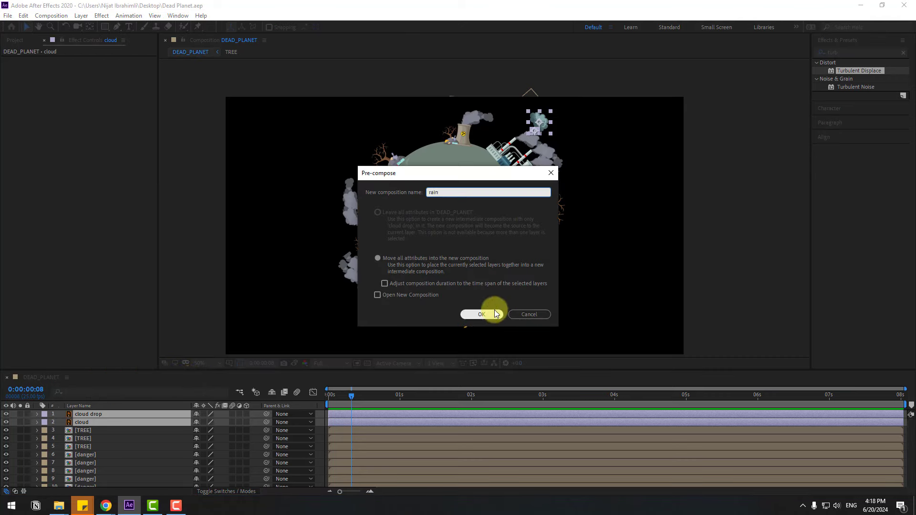
left_click(483, 314)
- Open the rain composition and rotate the cloud layer to -41° so it lies level
double_click(86, 415)
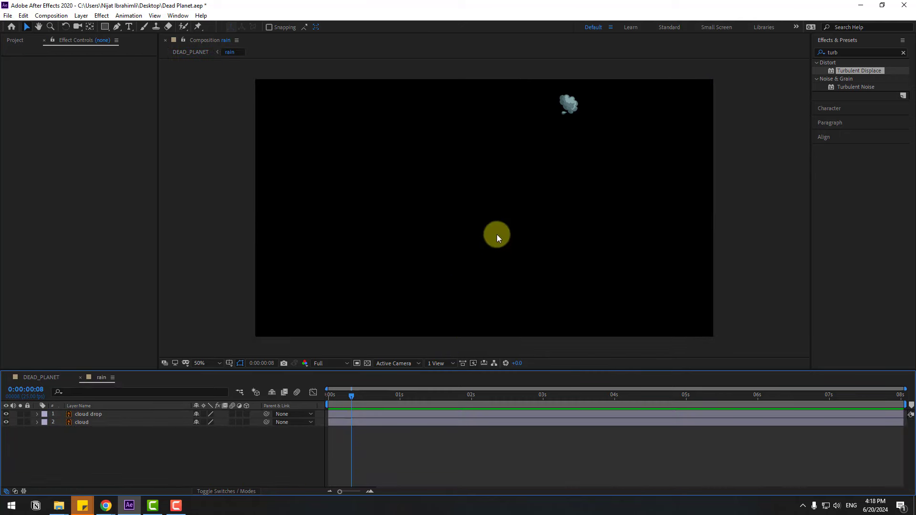
key("v")
left_click(546, 145)
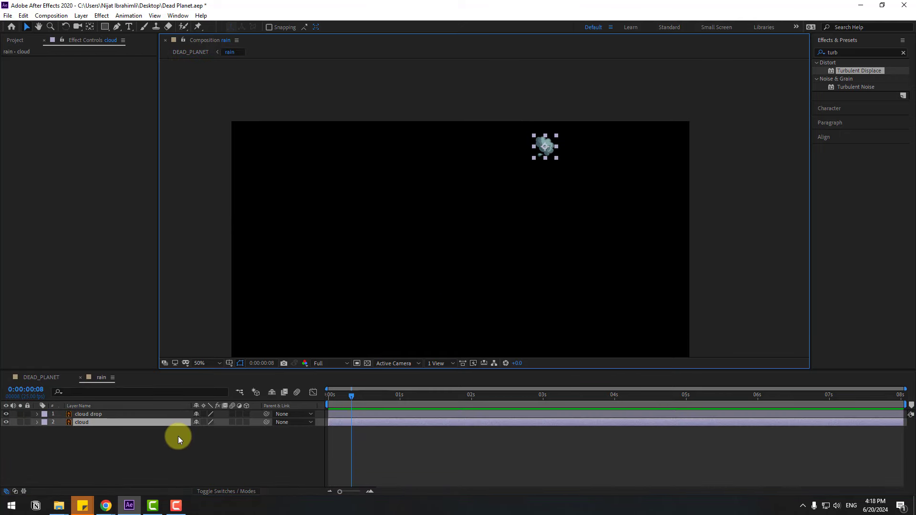
key("r")
left_click_drag(209, 430, 189, 430)
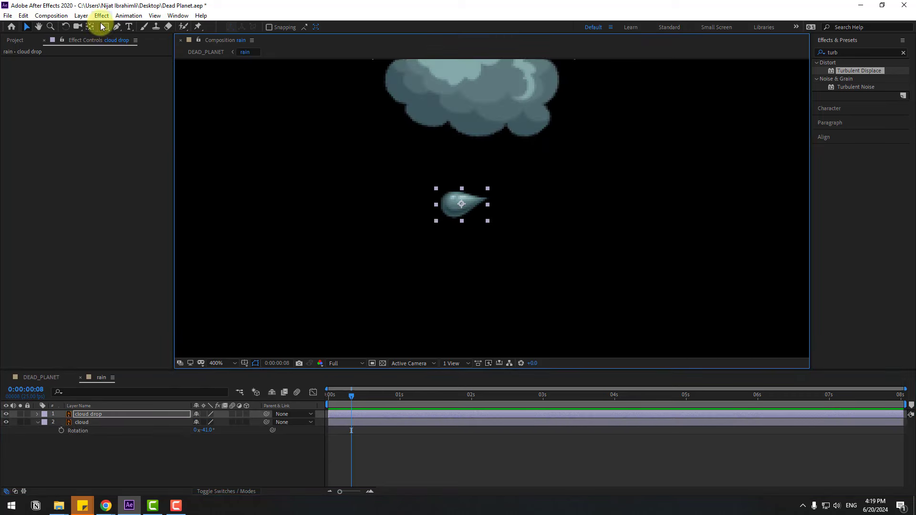
- Move the cloud drop layer's anchor point to the drop's pointed tip and rotate the drop to -77°
left_click(90, 26)
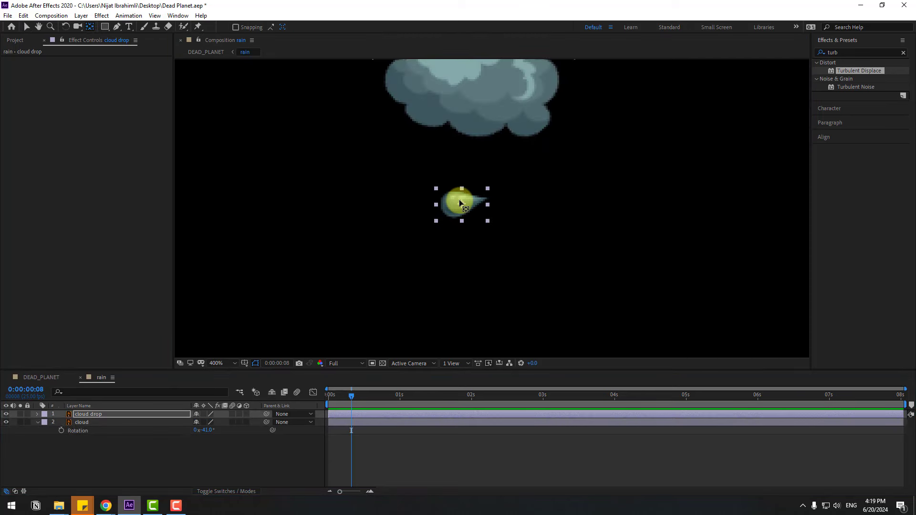
left_click_drag(486, 205, 485, 201)
left_click(27, 26)
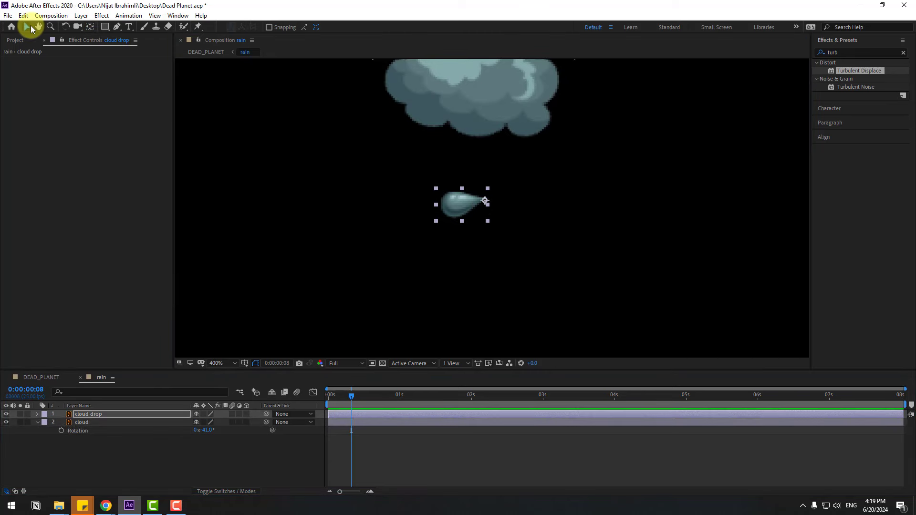
key("r")
left_click_drag(203, 423, 177, 426)
- Position the drop over the lower-left part of the cloud and collapse the properties of both layers
left_click_drag(479, 232, 422, 108)
left_click_drag(448, 148, 416, 231)
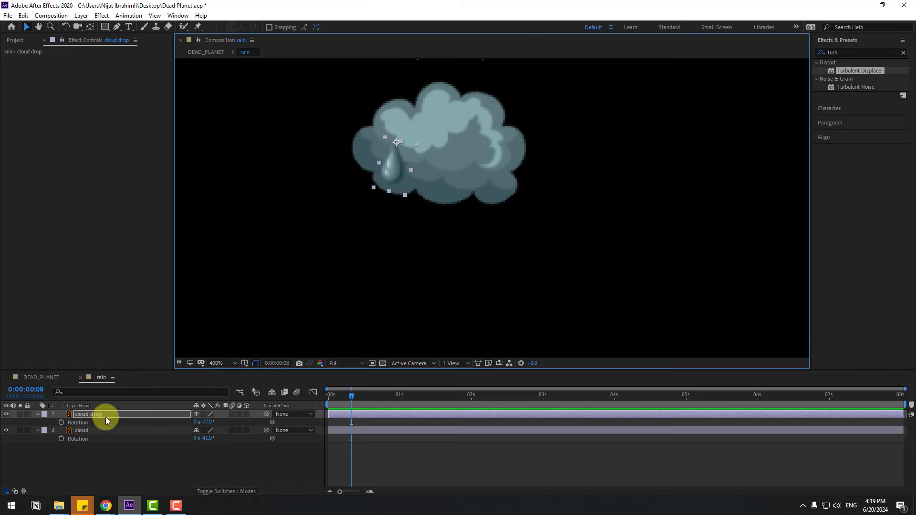
left_click(35, 432)
left_click(37, 414)
- Keyframe the cloud drop's position at the first frame and at 0:00:00:13, moving it well below the cloud at 981.6, 418.1
left_click_drag(344, 399, 329, 399)
key("p")
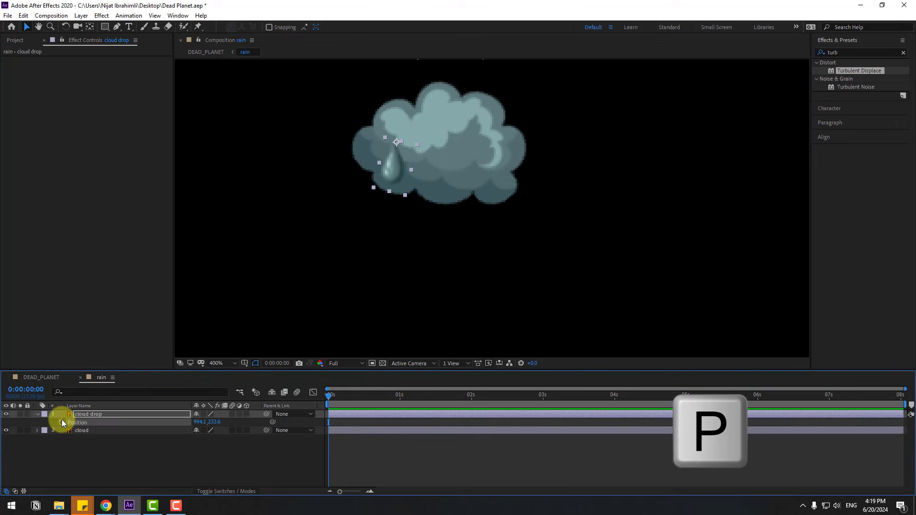
left_click_drag(344, 394, 366, 394)
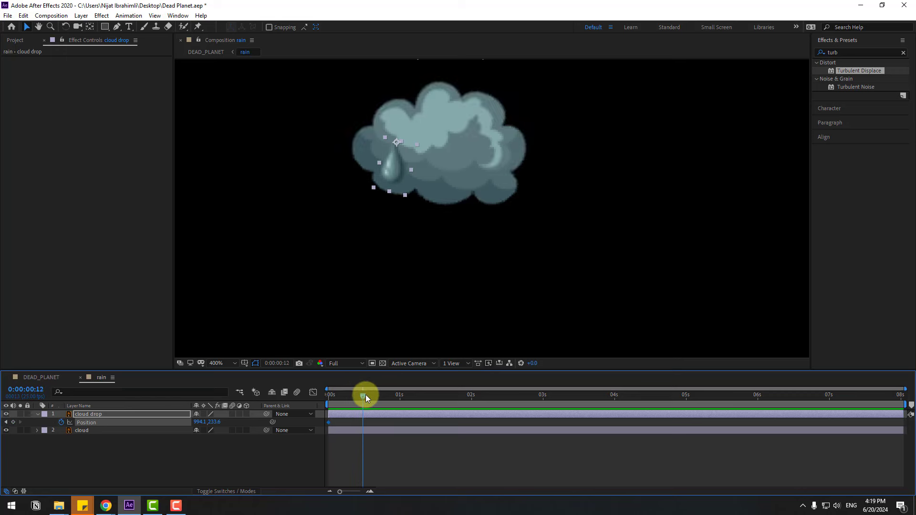
scroll(422, 271, "down", 2)
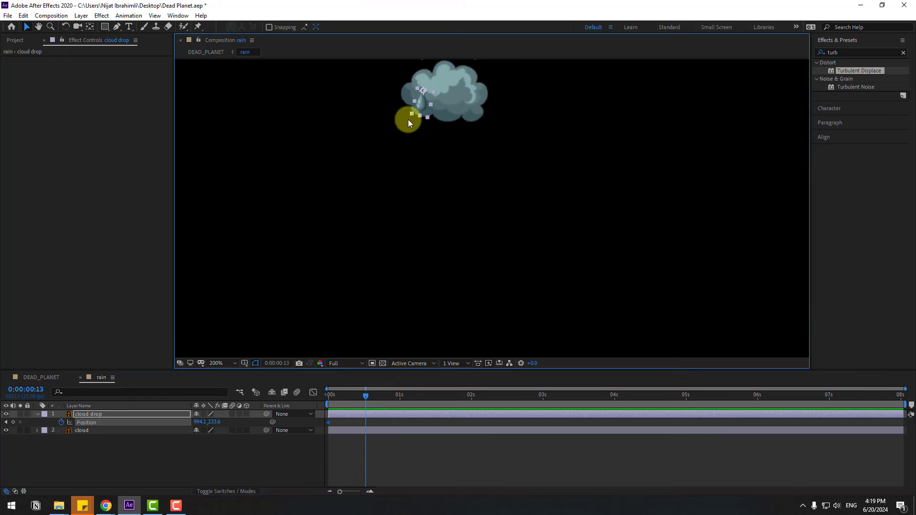
left_click_drag(408, 123, 409, 306)
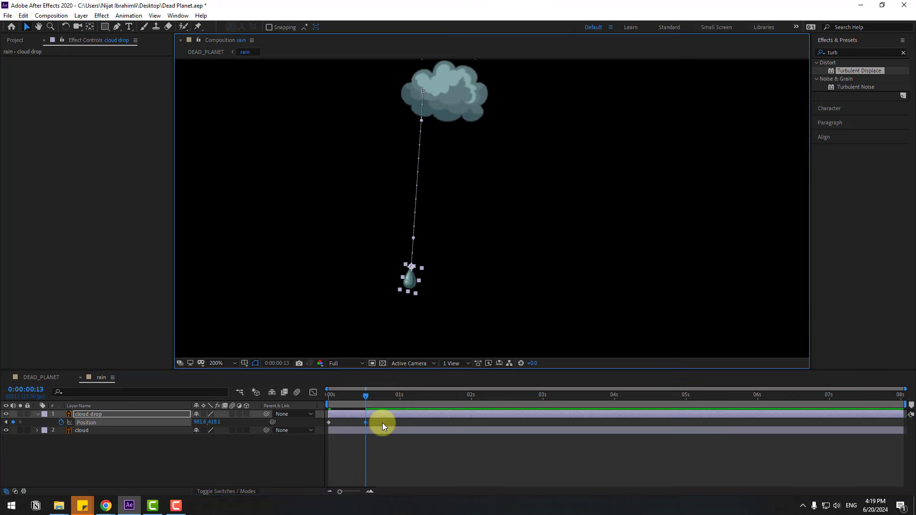
key("space")
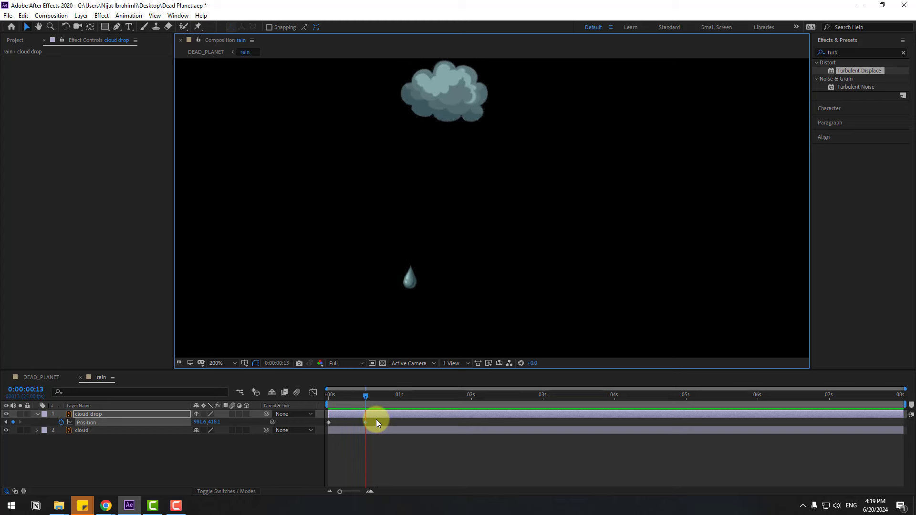
- Apply Easy Ease to both position keyframes of the cloud drop and move the end keyframe to frame 8
right_click(328, 423)
mouse_move(336, 419)
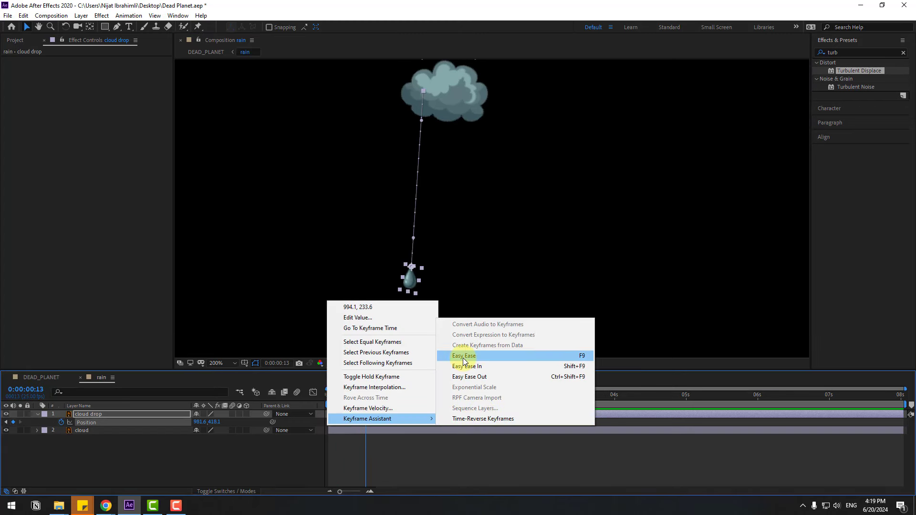
left_click(463, 357)
left_click(394, 410)
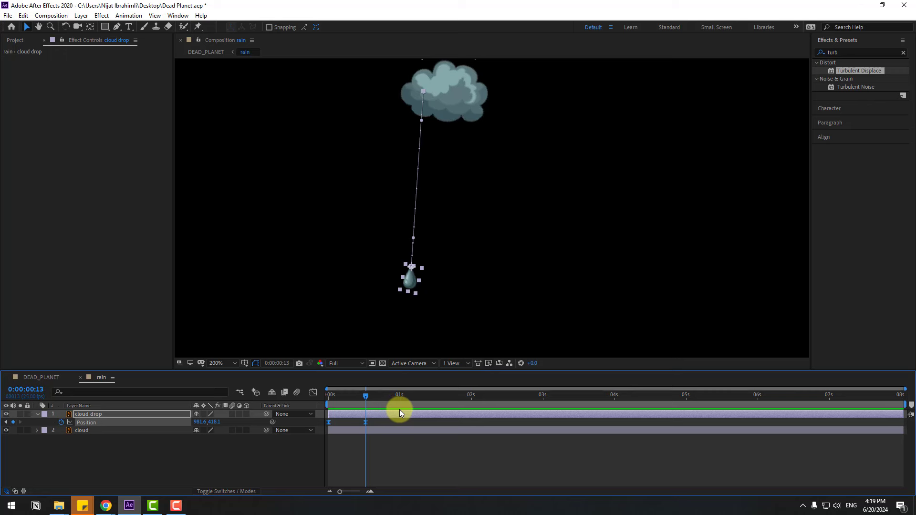
left_click(373, 454)
left_click_drag(364, 424, 354, 423)
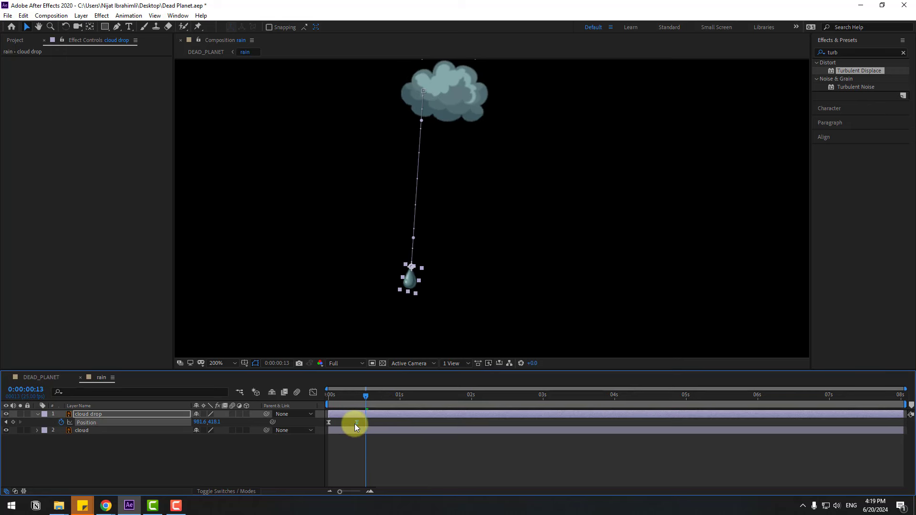
scroll(362, 293, "down", 1)
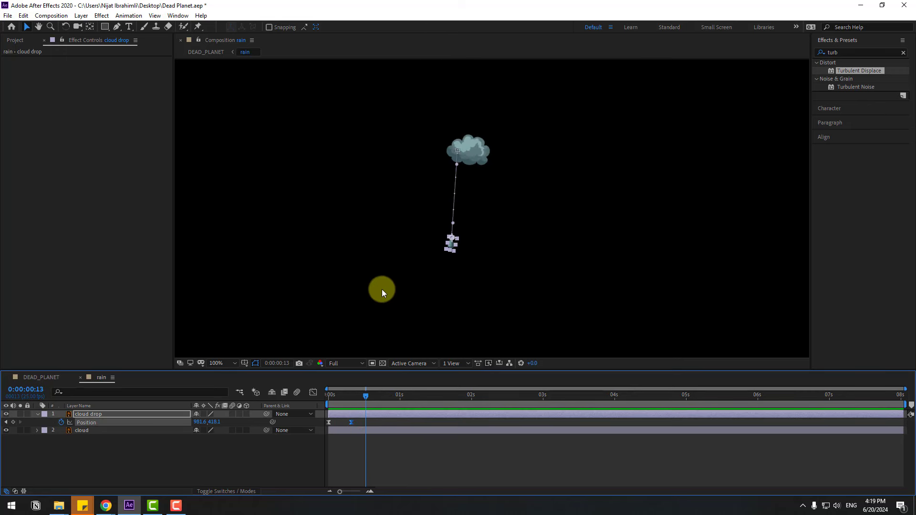
scroll(395, 285, "up", 1)
- Keyframe the cloud drop's scale at 100% on frame 4 and 0% on frame 8
left_click_drag(352, 400, 340, 401)
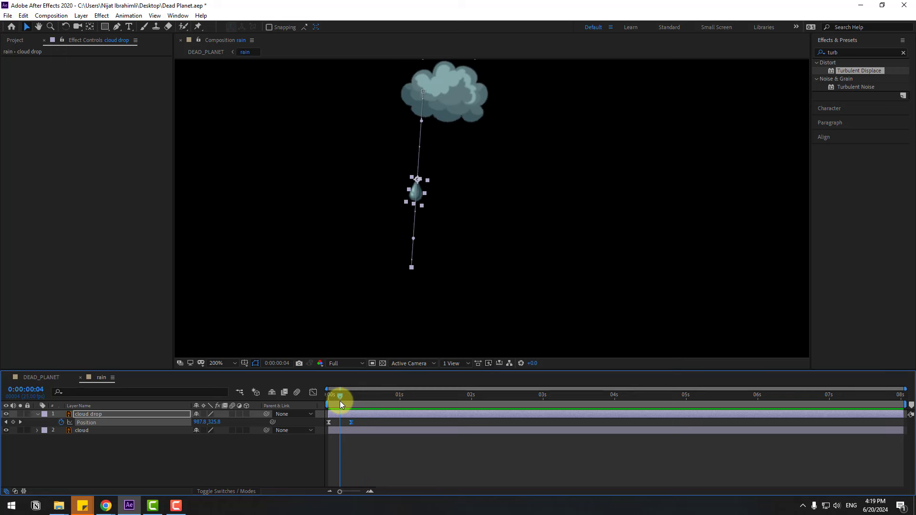
left_click(91, 414)
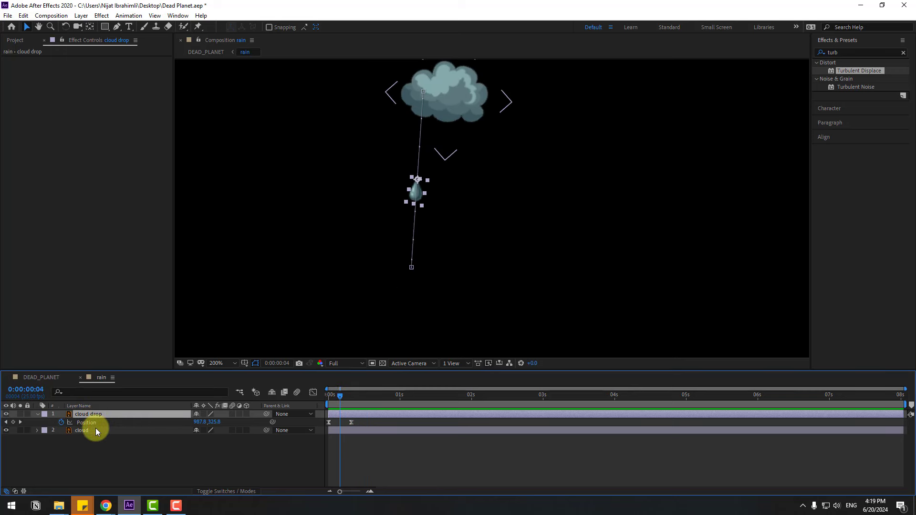
key("shift+s")
left_click(61, 431)
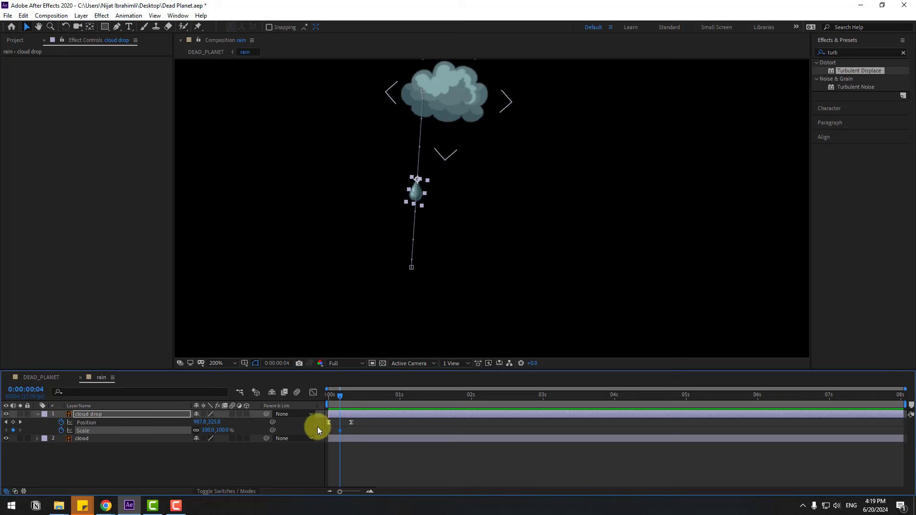
left_click_drag(341, 392, 350, 395)
left_click(209, 431)
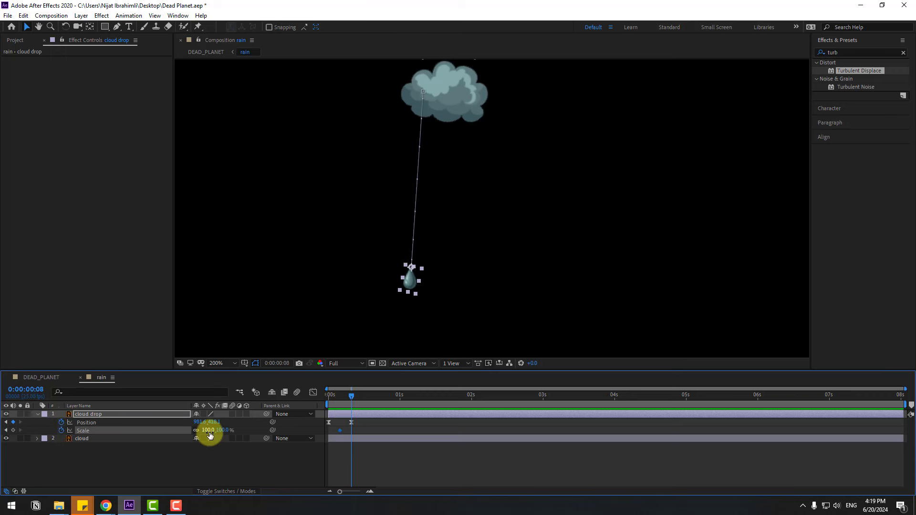
type("0")
key("Return")
left_click_drag(332, 428, 385, 449)
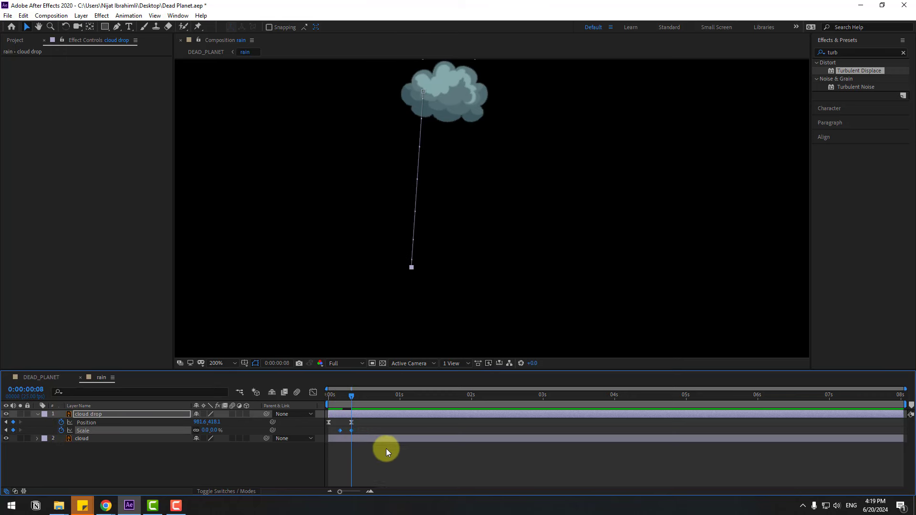
- Apply Easy Ease to both scale keyframes of the cloud drop and preview the fall
right_click(353, 431)
mouse_move(417, 420)
left_click(511, 360)
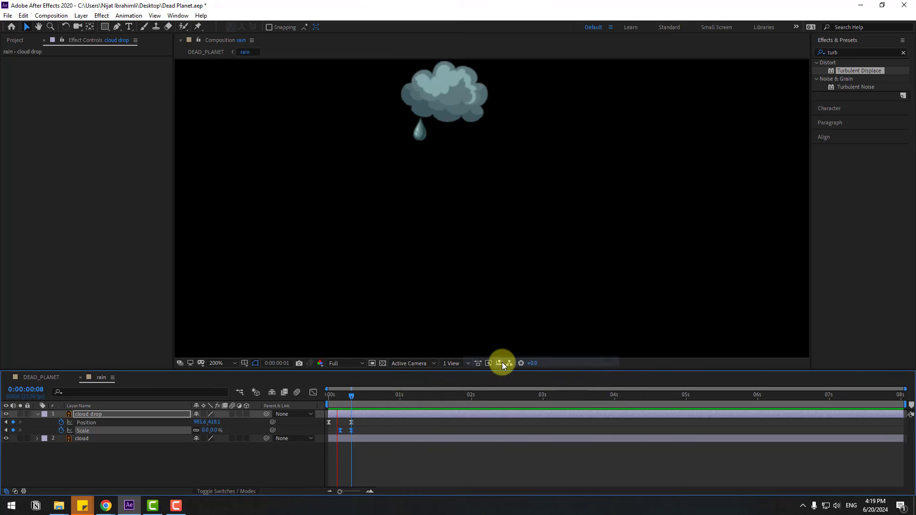
key("space")
- Retime the drop's fall with the end position keyframe on frame 13 and the scale keyframes on frames 6 and 10
left_click_drag(336, 453, 332, 431)
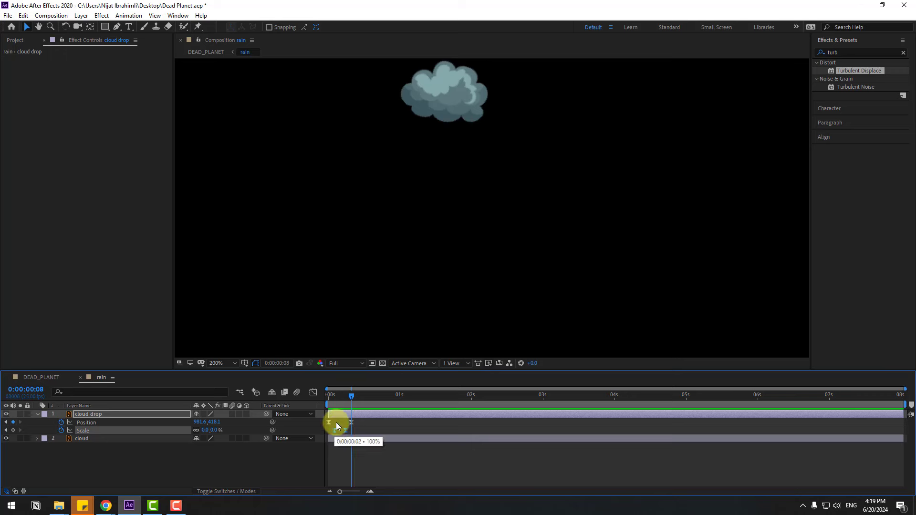
key("comma")
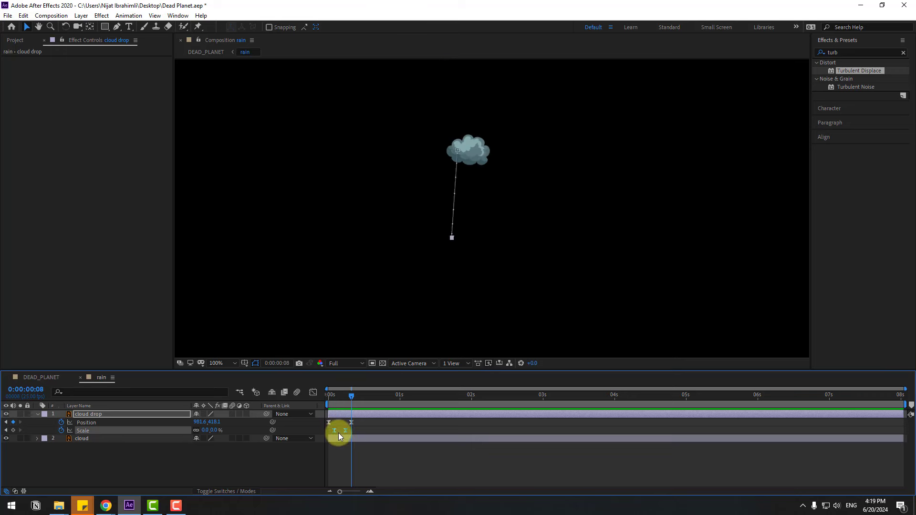
mouse_move(351, 422)
left_mouse_down()
mouse_move(365, 422)
mouse_move(332, 430)
mouse_move(348, 431)
left_mouse_up()
key("space")
key("period")
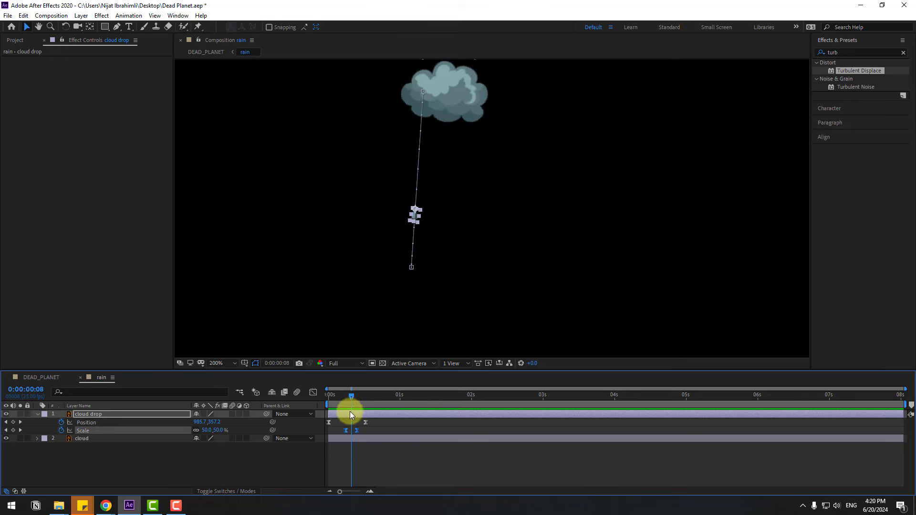
- Lower the drop's end position at frame 13 to 976.6, 453.1 to lengthen its path
left_click_drag(362, 396, 366, 397)
left_click(366, 422)
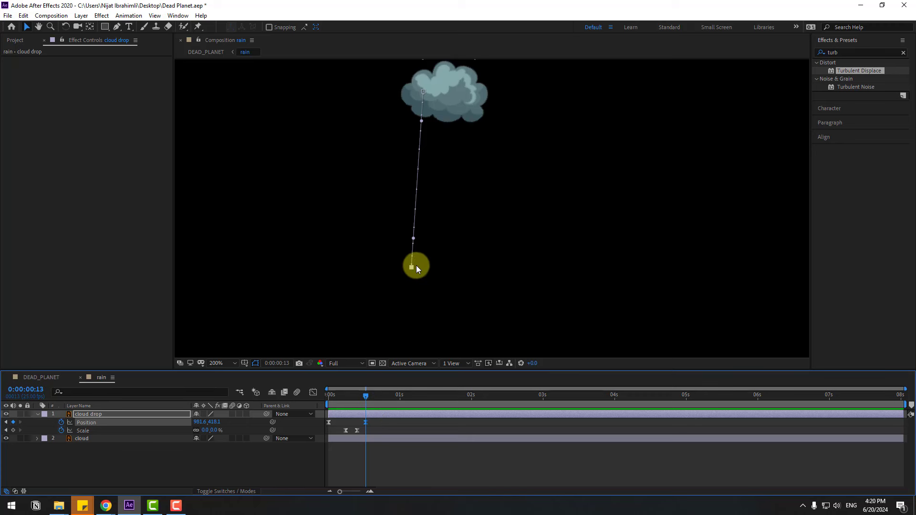
key("shift+Down")
key("shift+Down")
key("shift+Down")
key("shift+Left")
key("shift+Down")
key("shift+Down")
key("shift+Down")
key("shift+Down")
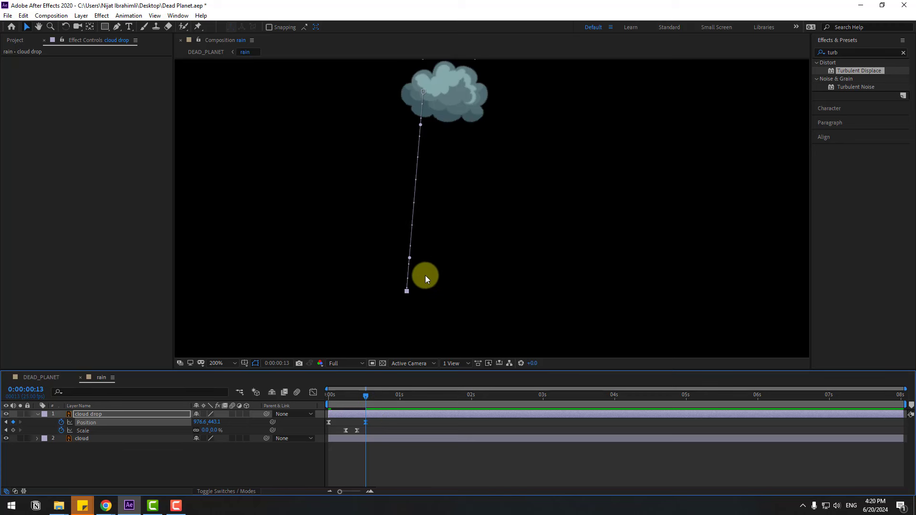
key("comma")
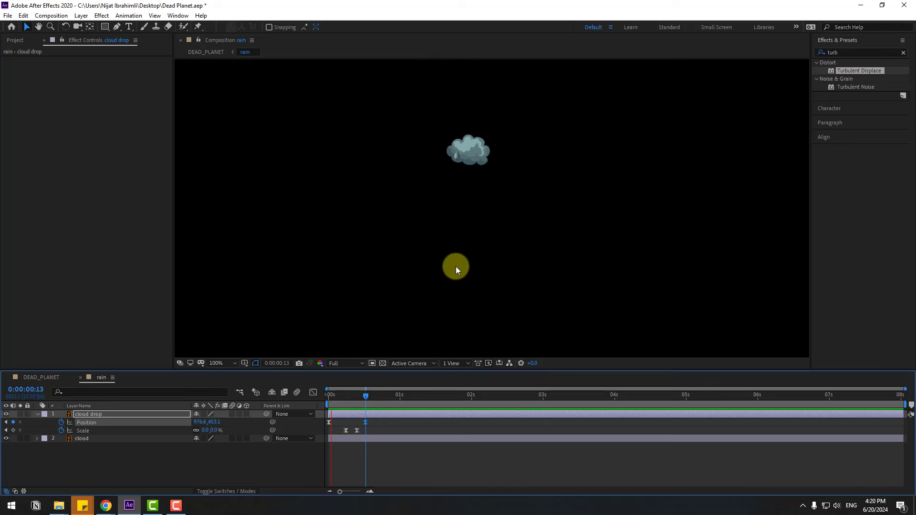
- Move the drop's last scale keyframe to frame 12, preview the fall and collapse the layer's properties
left_click_drag(356, 432, 363, 431)
key("space")
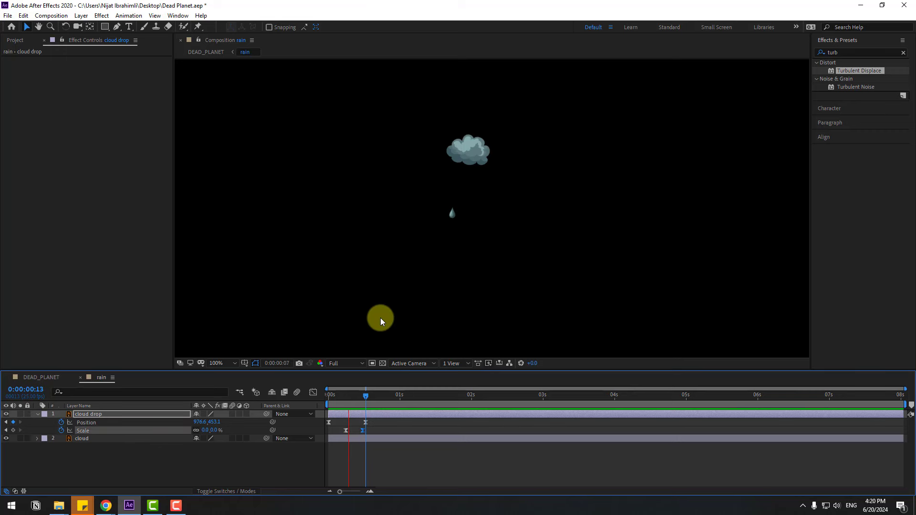
key("space")
left_click(37, 414)
- Duplicate the cloud drop, start the copy two frames later and shift its whole path to end at 1006.6, 439.1
left_click(93, 416)
scroll(502, 156, "up", 4)
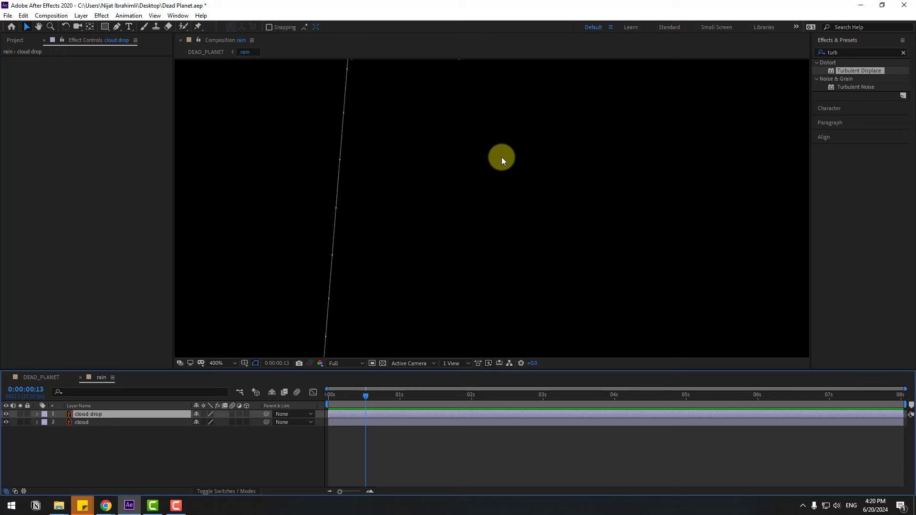
scroll(502, 157, "down", 3)
key("ctrl+d")
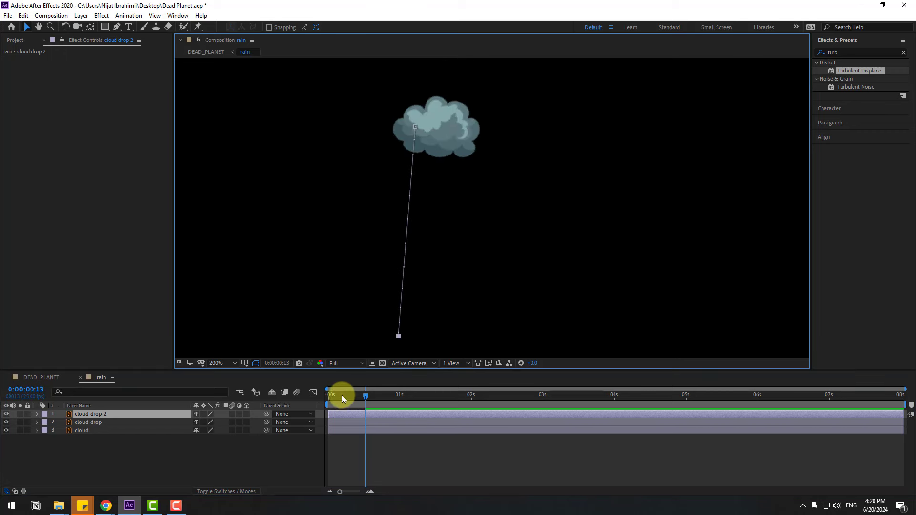
left_click_drag(342, 395, 371, 399)
key("u")
mouse_move(199, 423)
left_mouse_down()
mouse_move(220, 427)
mouse_move(207, 424)
left_mouse_up()
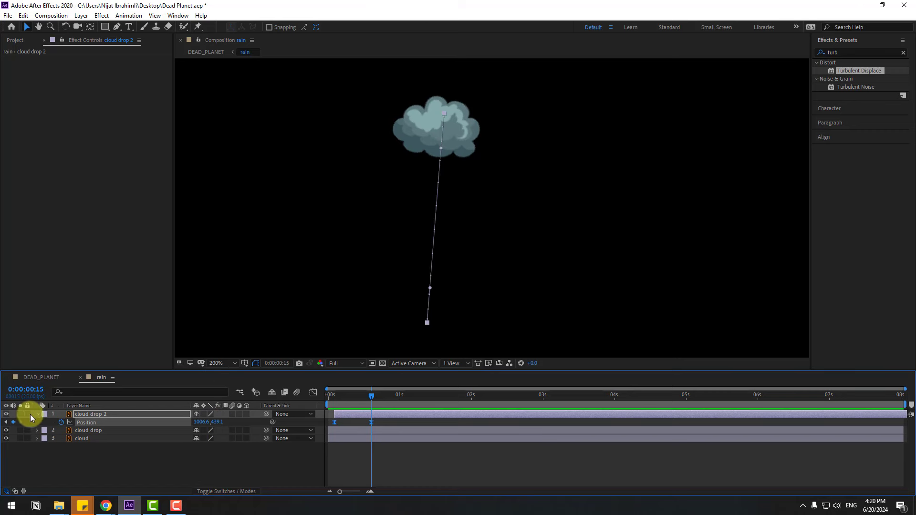
key("u")
- Duplicate the second drop and move the copy's path to start at 1018.1, 208.6 and end at 1000.6, 403.1
key("ctrl+d")
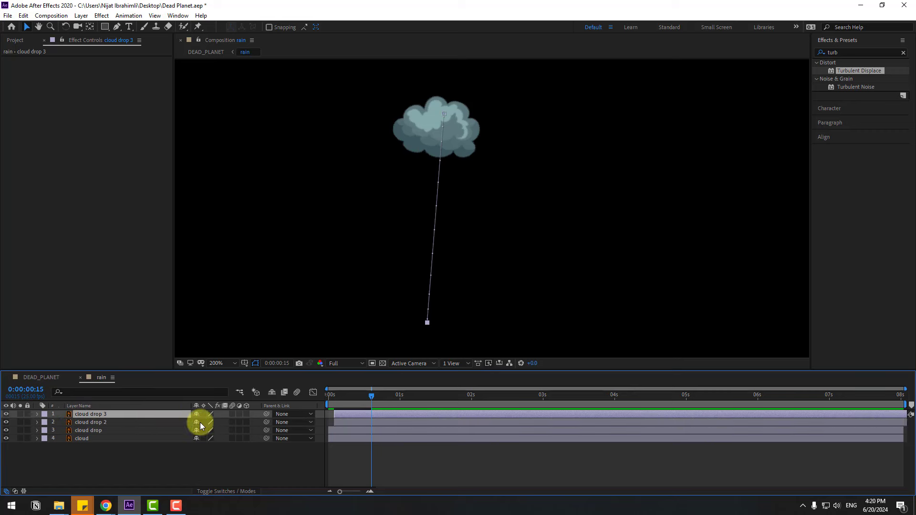
key("u")
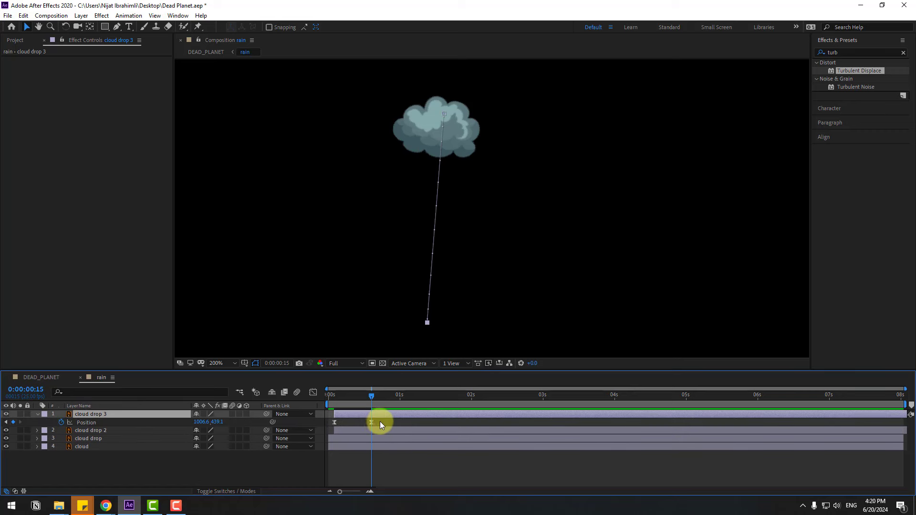
left_click_drag(380, 421, 330, 431)
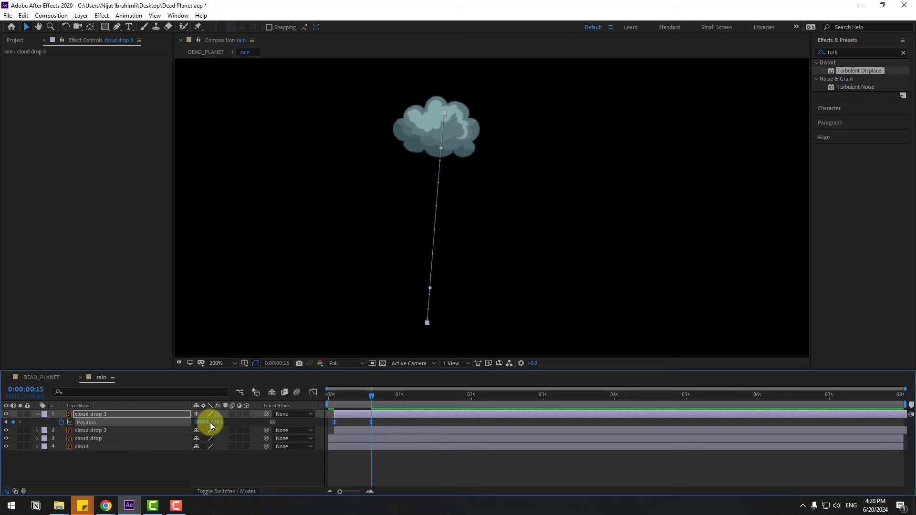
mouse_move(203, 425)
left_mouse_down()
mouse_move(213, 421)
mouse_move(198, 421)
left_mouse_up()
key("space")
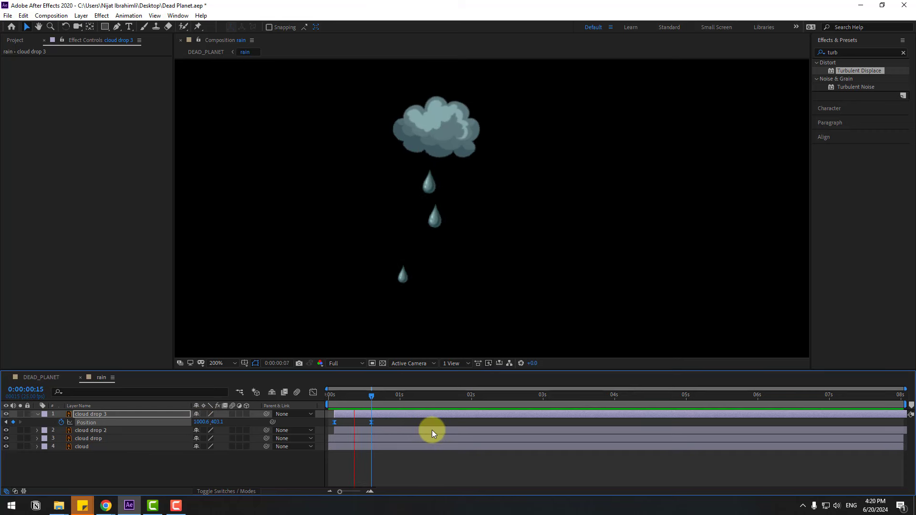
key("space")
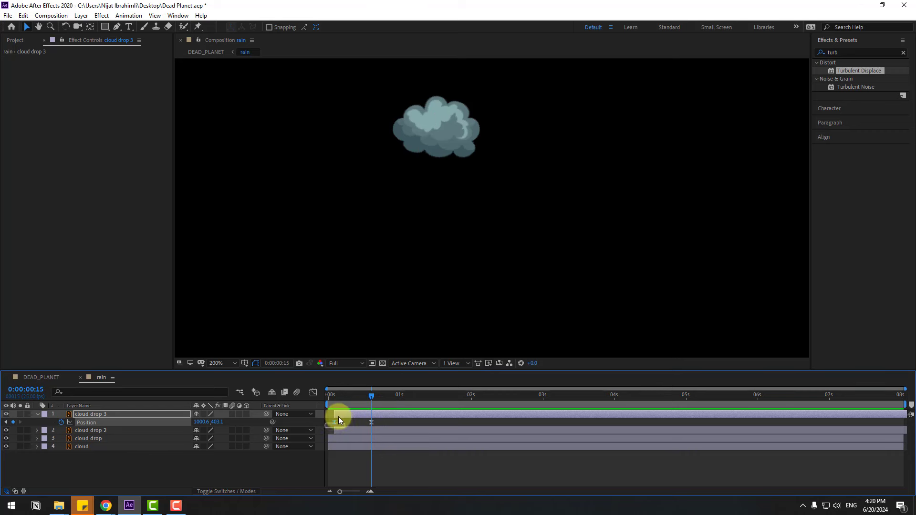
left_click(332, 396)
mouse_move(214, 426)
left_mouse_down()
mouse_move(231, 424)
mouse_move(222, 424)
left_mouse_up()
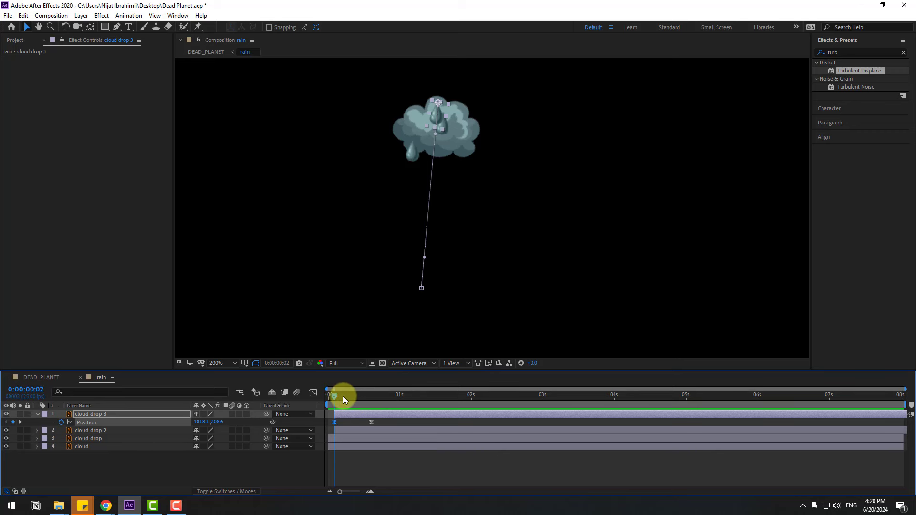
left_click_drag(343, 396, 369, 396)
left_click(373, 423)
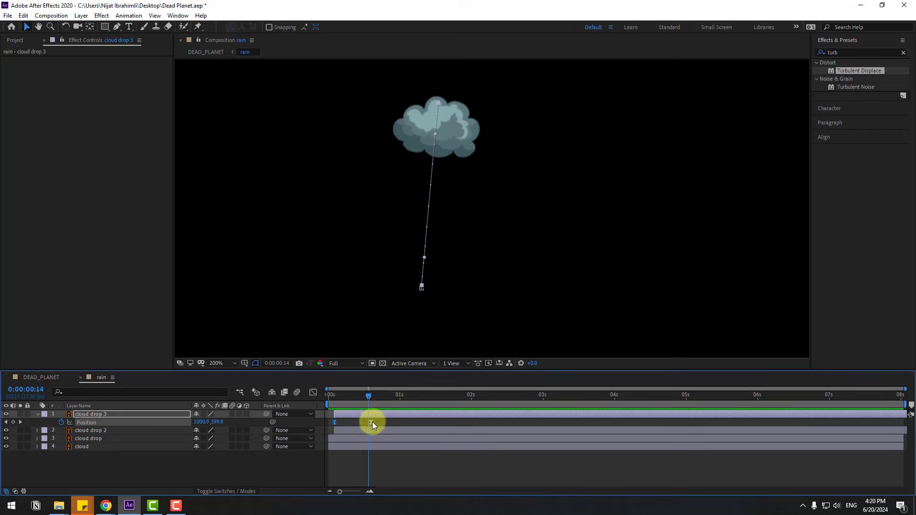
key("Page_Down")
left_click_drag(199, 420, 213, 424)
key("ctrl+z")
- Shift the third drop's whole path to end at 1031.6, 414.1, delay its layer to start at frame 4 and preview the rain
left_click_drag(385, 423, 304, 435)
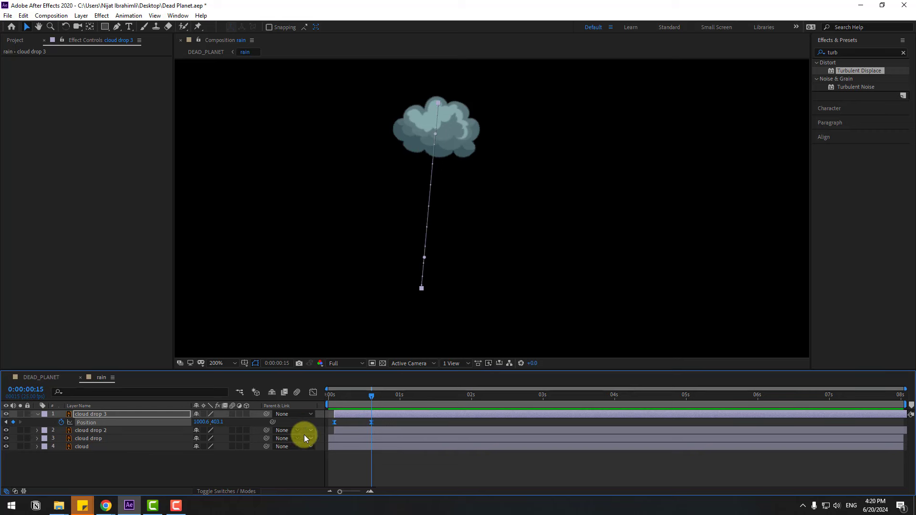
left_click_drag(204, 424, 227, 422)
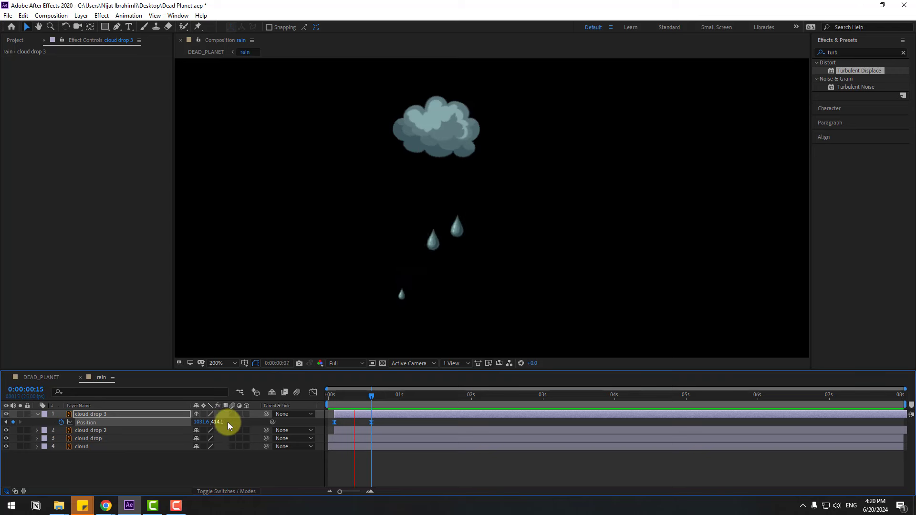
left_click_drag(354, 414, 362, 412)
key("space")
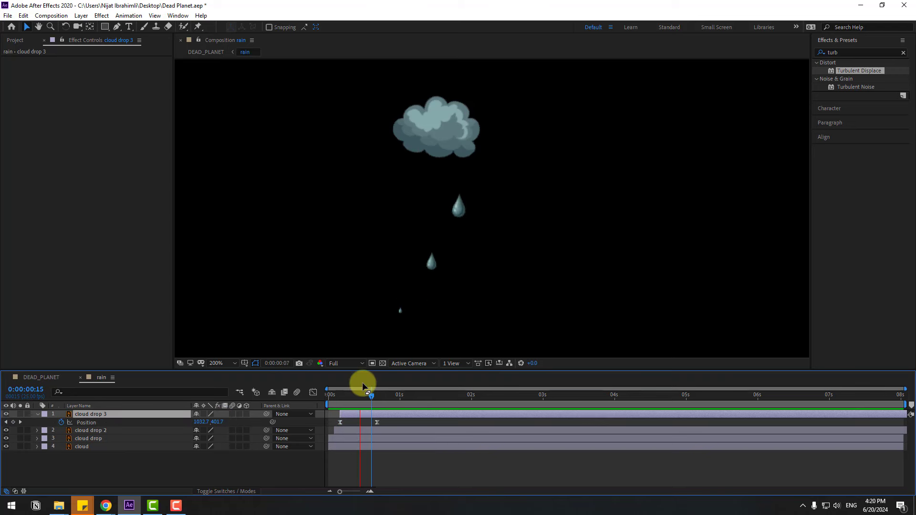
- Duplicate the original cloud drop layer, shift the copy's whole path toward the middle of the cloud, and preview the rain
key("space")
key("space")
scroll(317, 319, "down", 2)
scroll(333, 316, "up", 4)
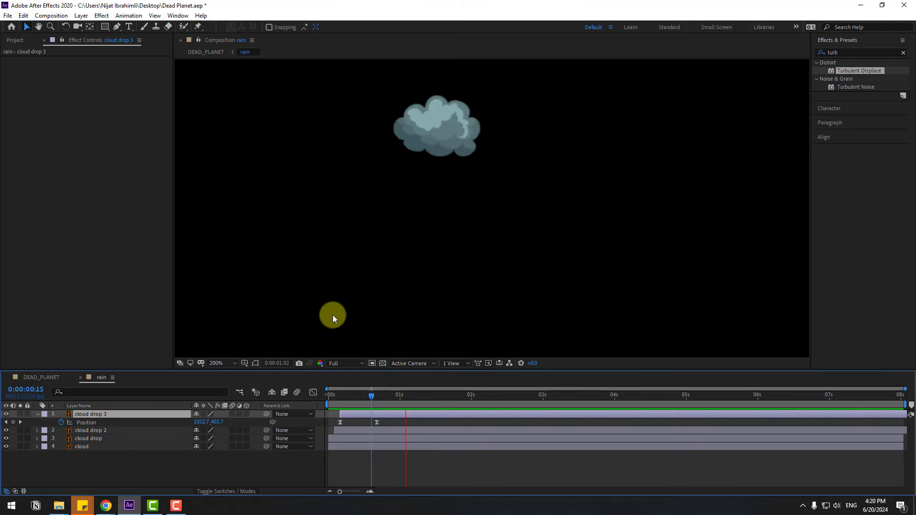
left_click(335, 397)
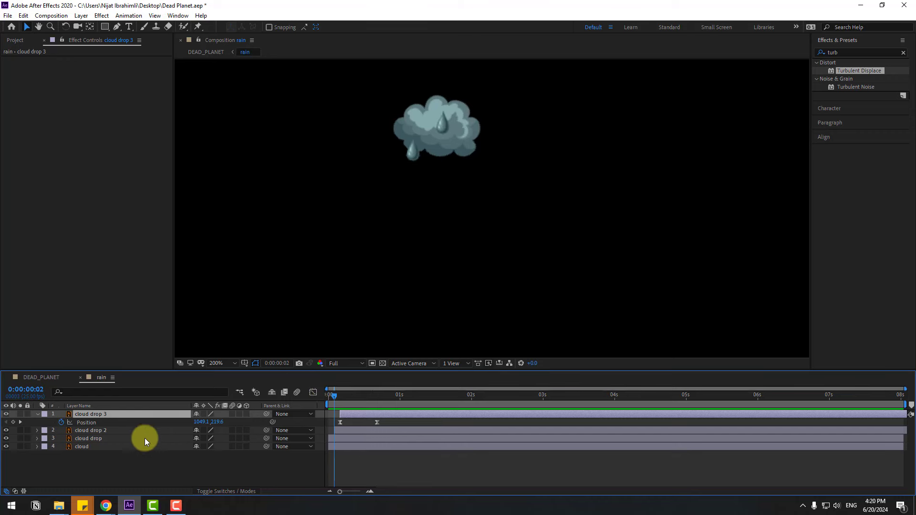
left_click(93, 440)
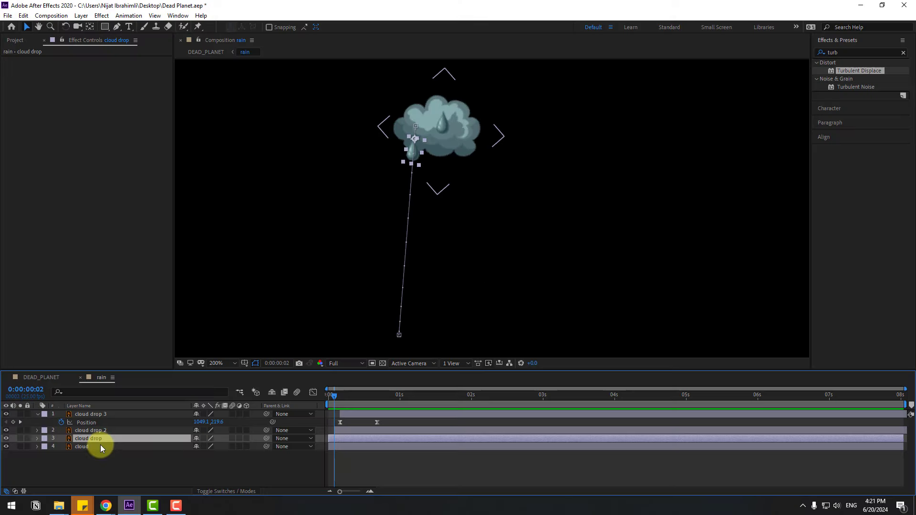
key("p")
left_click(343, 396)
left_click(325, 448)
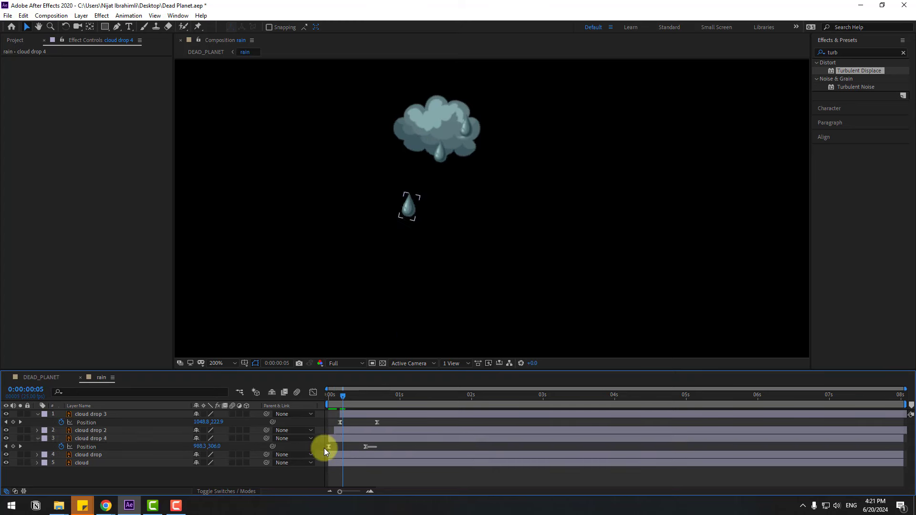
left_click(328, 396)
left_click_drag(206, 446, 209, 447)
key("space")
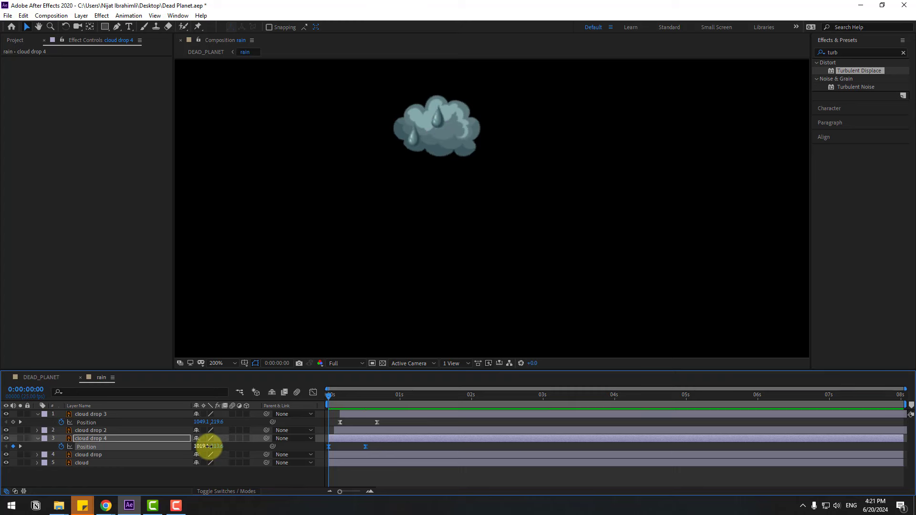
key("space")
- Split the four cloud drop layers at frame 16 and delete the parts after the split
key("u")
left_click(94, 437)
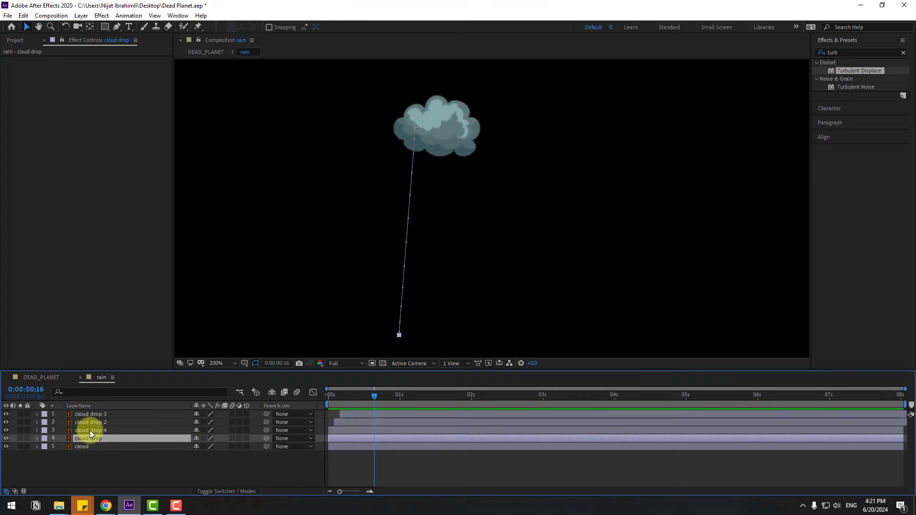
left_click(90, 431, "ctrl")
left_click(91, 422, "ctrl")
left_click(90, 414, "ctrl")
left_click(22, 16)
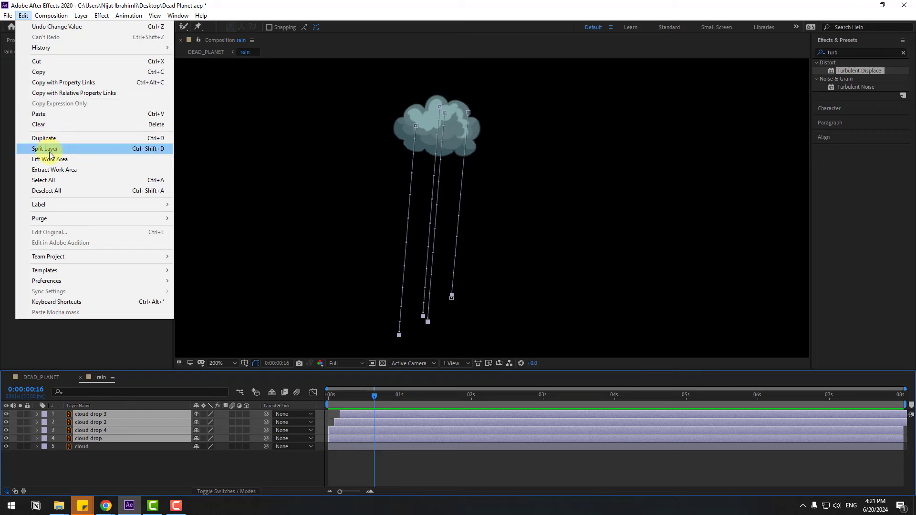
left_click(50, 150)
key("Delete")
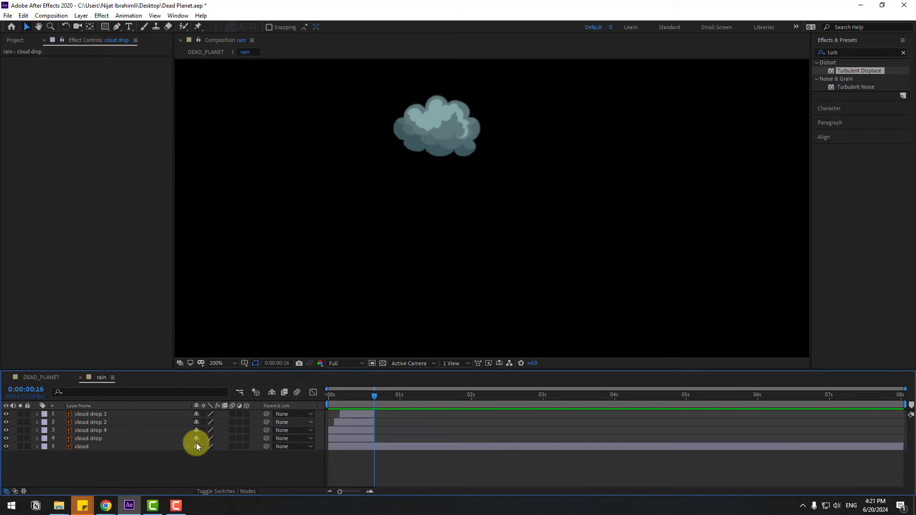
- Pre-compose the four cloud drop layers into a composition named drops
left_click(91, 438)
left_click(91, 415, "shift")
right_click(97, 421)
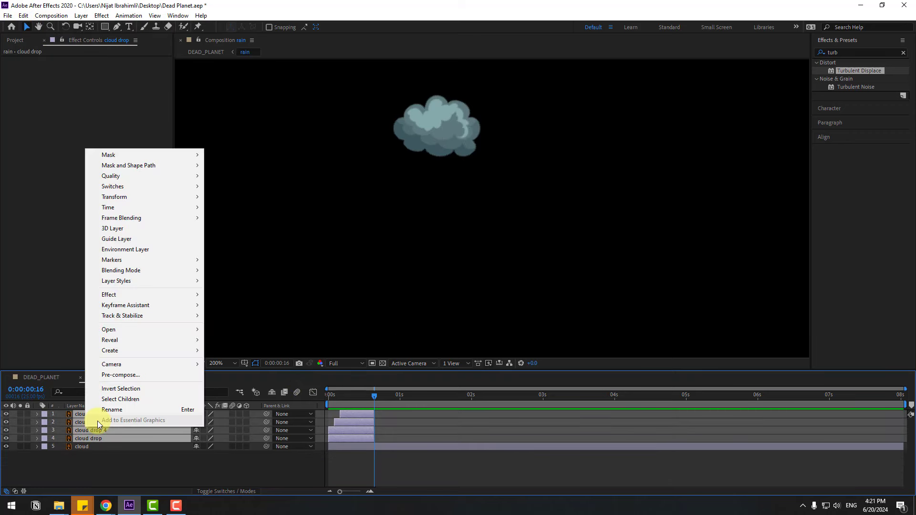
left_click(120, 375)
type("crops")
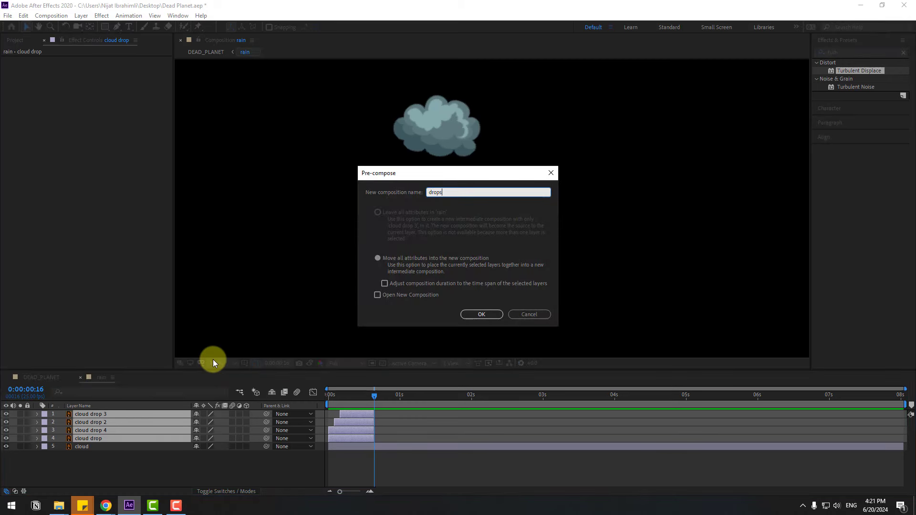
left_click(482, 314)
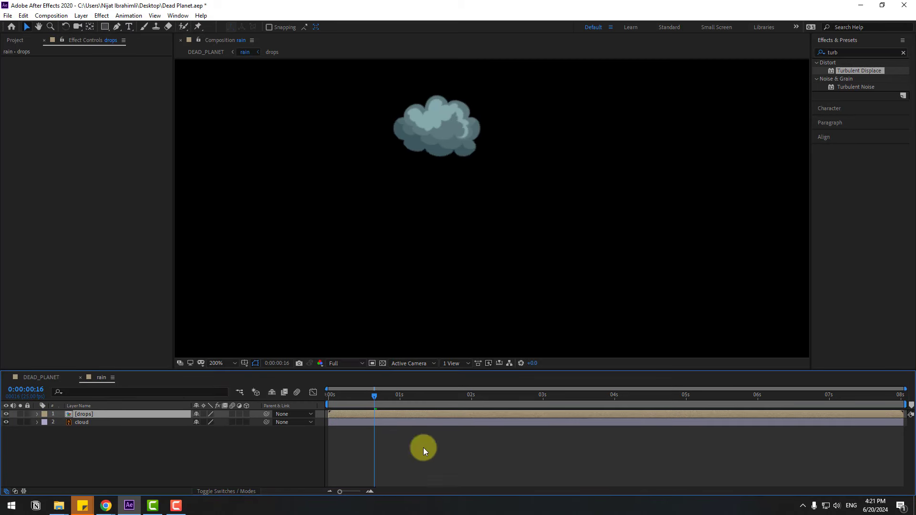
- Open the drops composition, end its work area at frame 16, trim the composition to it and return to rain
double_click(384, 414)
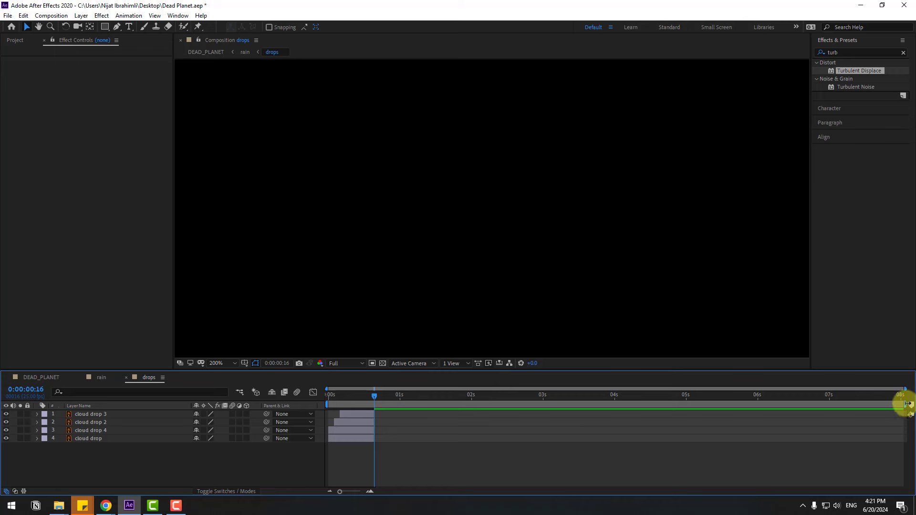
left_click_drag(906, 404, 426, 464)
right_click(366, 404)
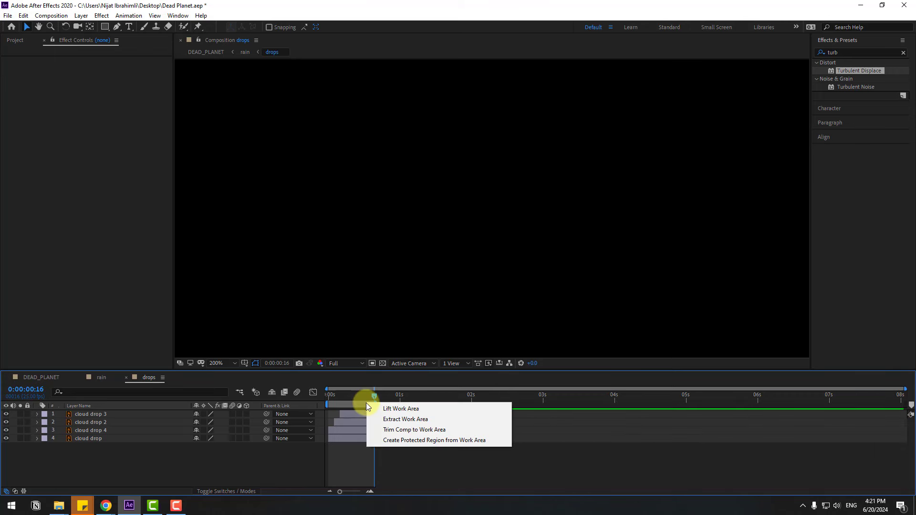
left_click(377, 431)
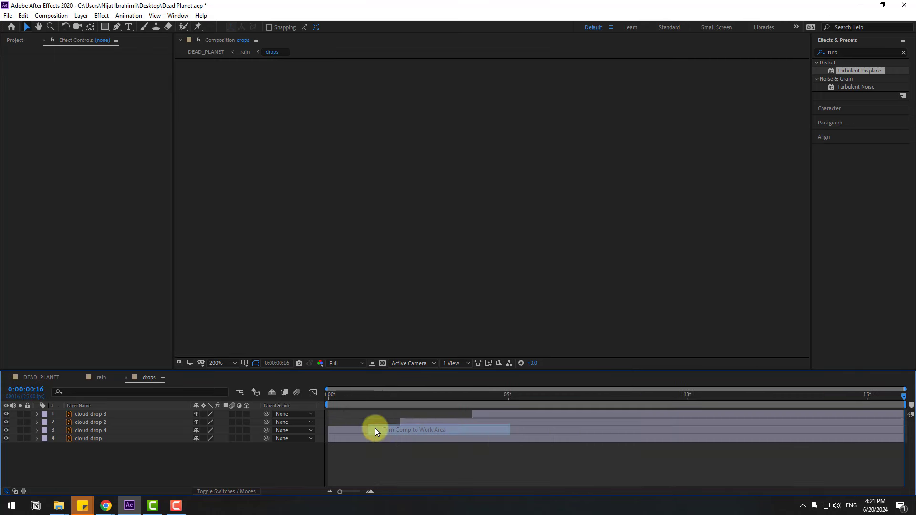
left_click(126, 378)
- Duplicate the drops layer twice, stagger the copies to start at about frames 5 and 11, and preview
mouse_move(385, 403)
left_mouse_down()
mouse_move(339, 398)
mouse_move(350, 398)
mouse_move(354, 415)
mouse_move(353, 398)
mouse_move(371, 397)
mouse_move(375, 413)
left_mouse_up()
key("ctrl+d")
key("ctrl+d")
scroll(435, 321, "down", 1)
key("space")
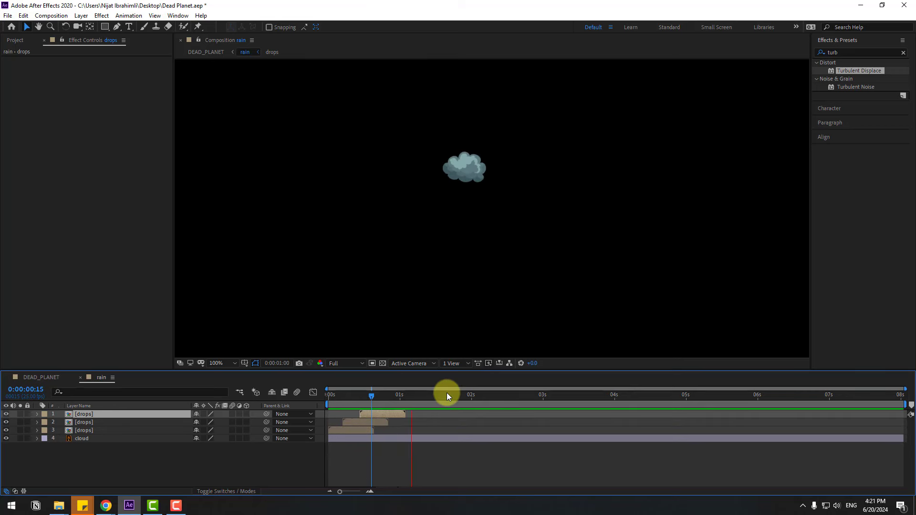
- Move the cloud layer above all drops layers and preview the rain
left_click(82, 440)
left_click_drag(81, 438, 101, 415)
key("space")
key("space")
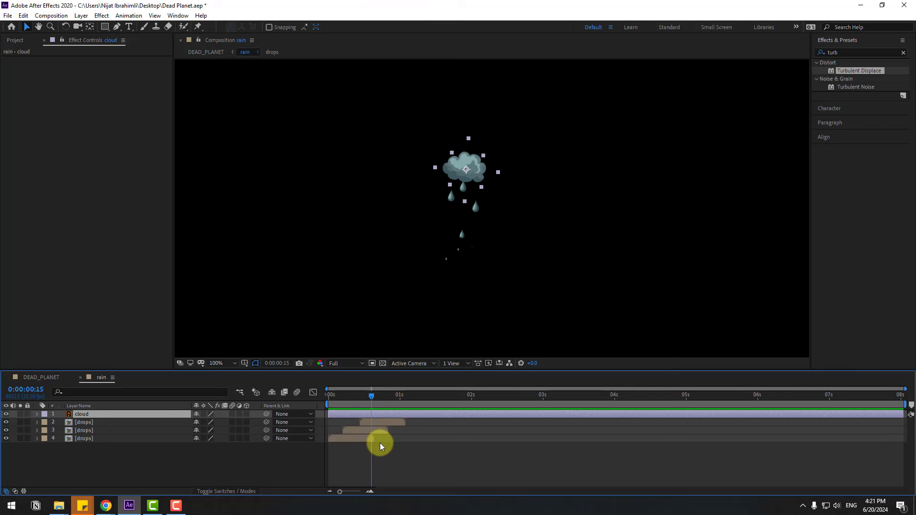
- Duplicate the three drops layers and shift the copies to start at about frame 16, continuing the staggered sequence
left_click_drag(61, 473, 90, 428)
key("ctrl+d")
left_click_drag(356, 437, 397, 437)
left_click_drag(388, 401, 400, 399)
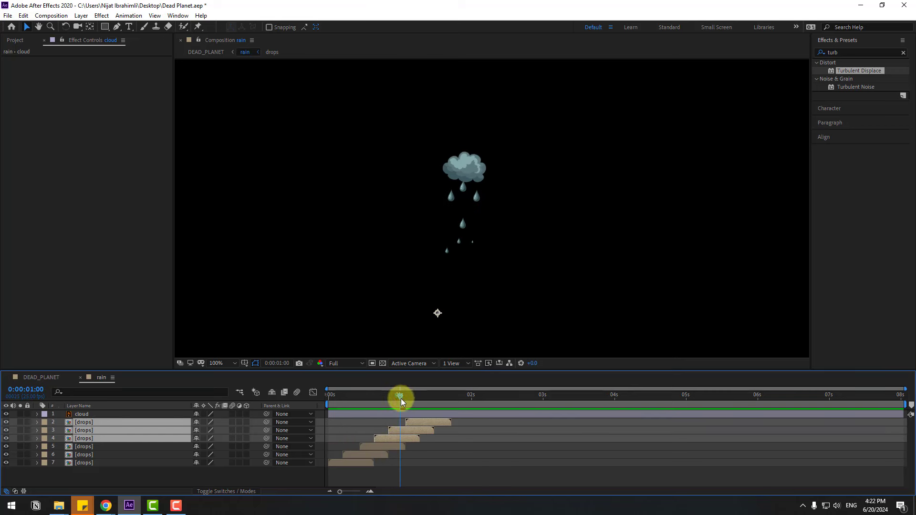
- Duplicate all six drops layers and shift the copies to continue the staggered rain from about 1:09 seconds
left_click_drag(122, 474, 99, 427)
key("ctrl+d")
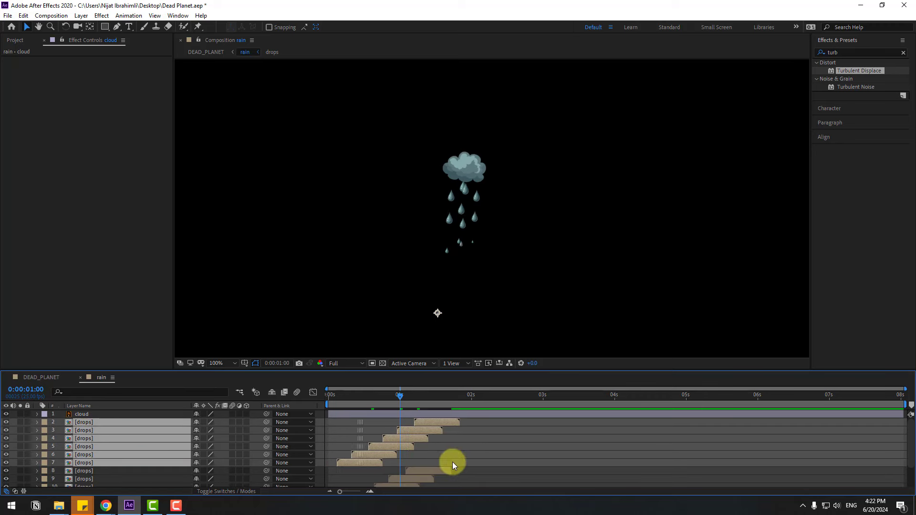
left_click_drag(452, 463, 449, 463)
- Duplicate the latest six drops layers, group the copies below the cloud layer, shift them to start about 2:19 and preview
key("ctrl+d")
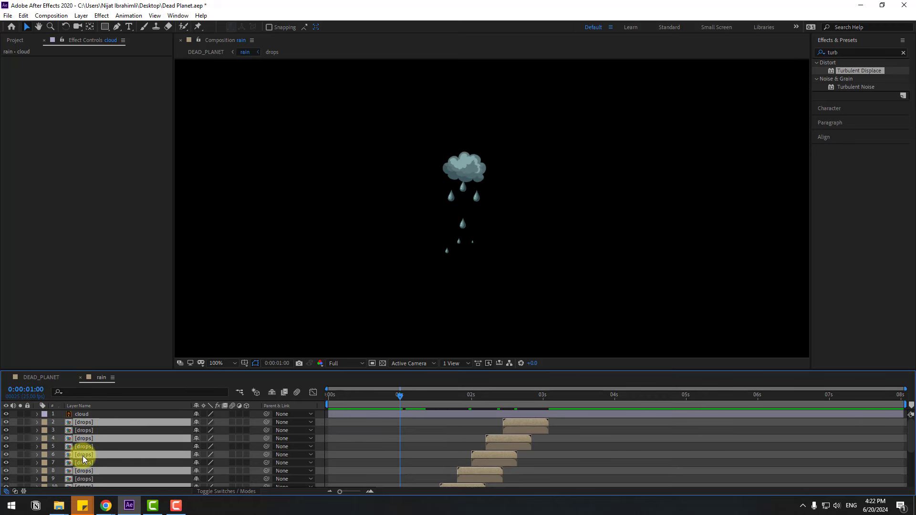
left_click_drag(82, 457, 94, 428)
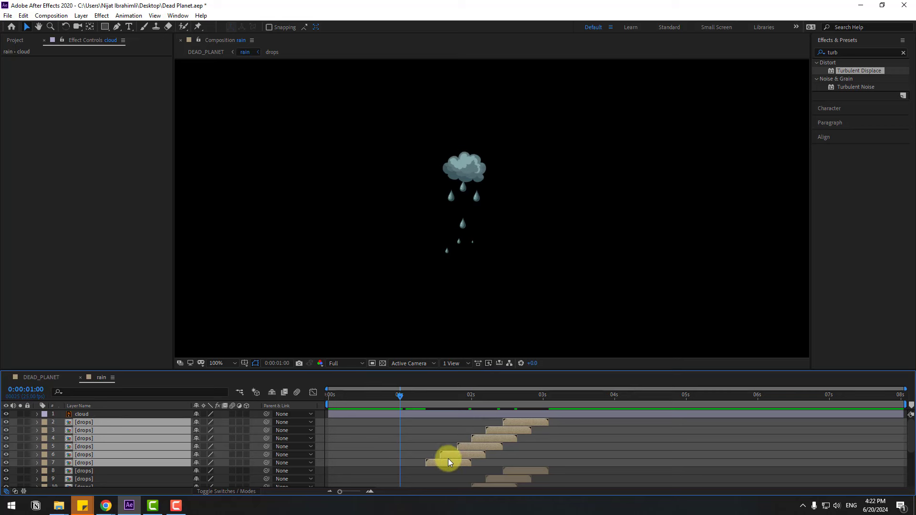
left_click_drag(494, 463, 544, 463)
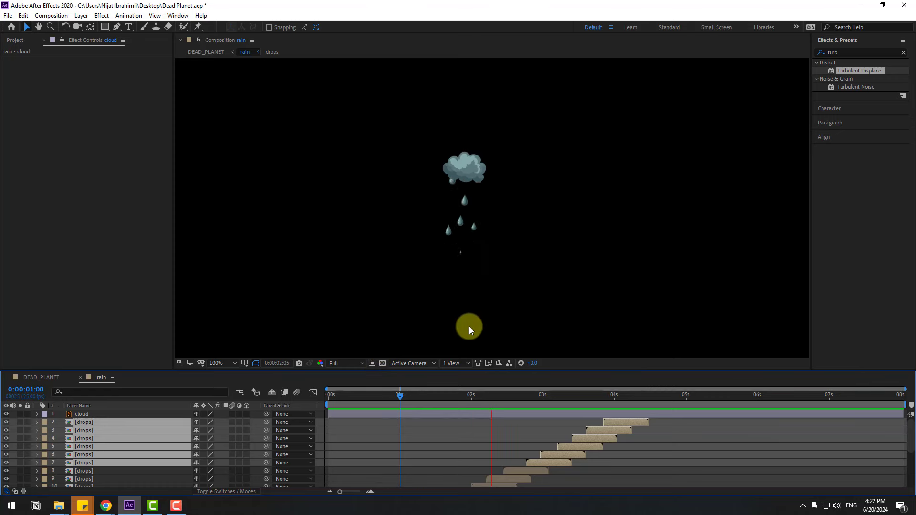
key("space")
- Crop the rain composition to a region of interest drawn around the cloud and its falling drops
left_click(36, 377)
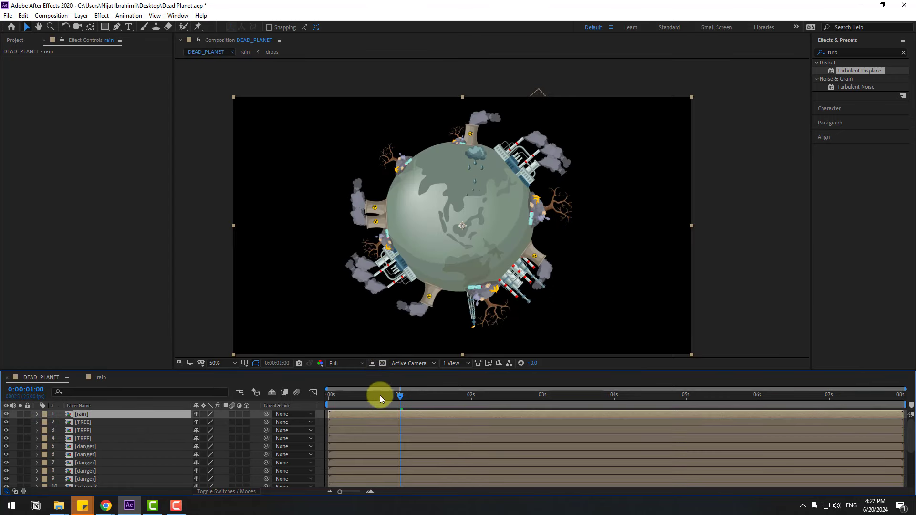
left_click(349, 395)
scroll(487, 258, "up", 2)
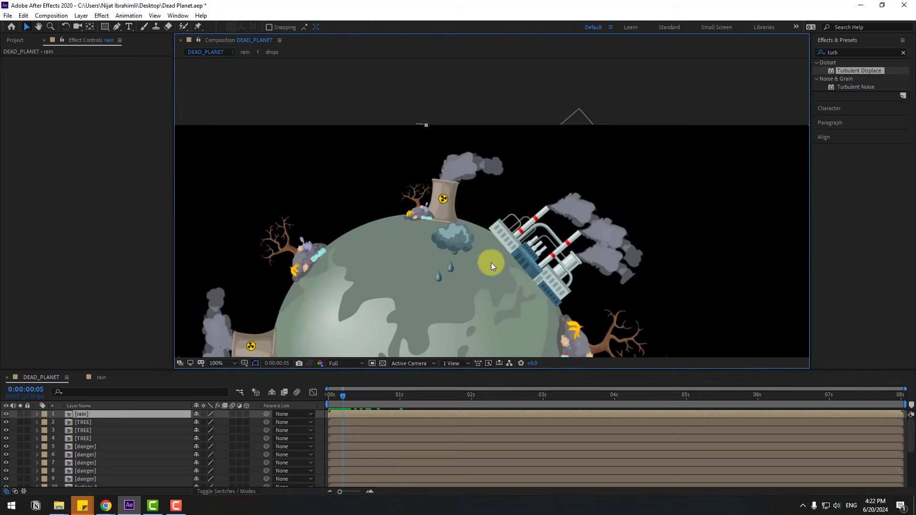
double_click(78, 414)
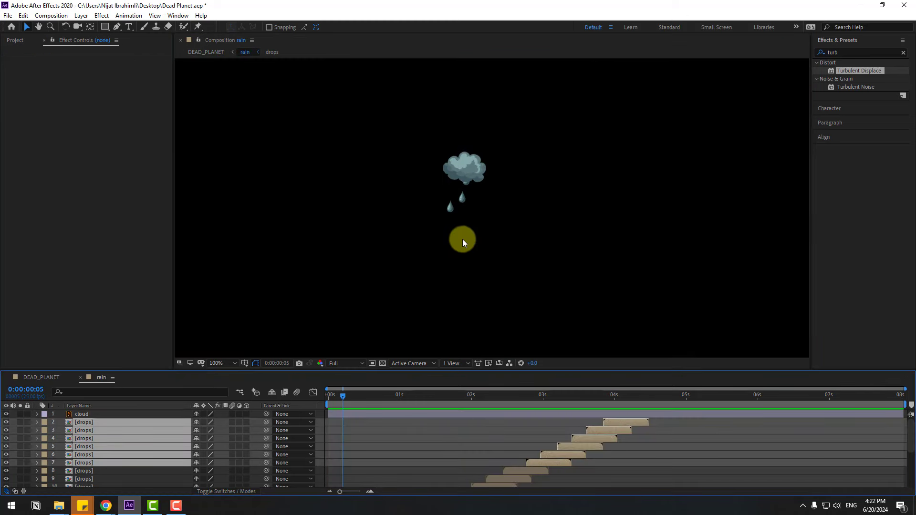
left_click(372, 363)
left_click_drag(415, 138, 510, 283)
left_click_drag(333, 397, 375, 402)
left_click(47, 16)
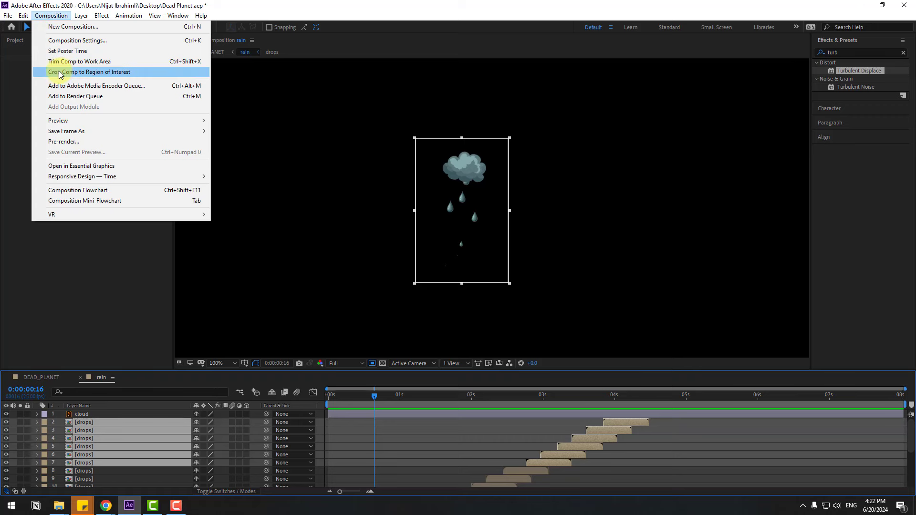
left_click(110, 72)
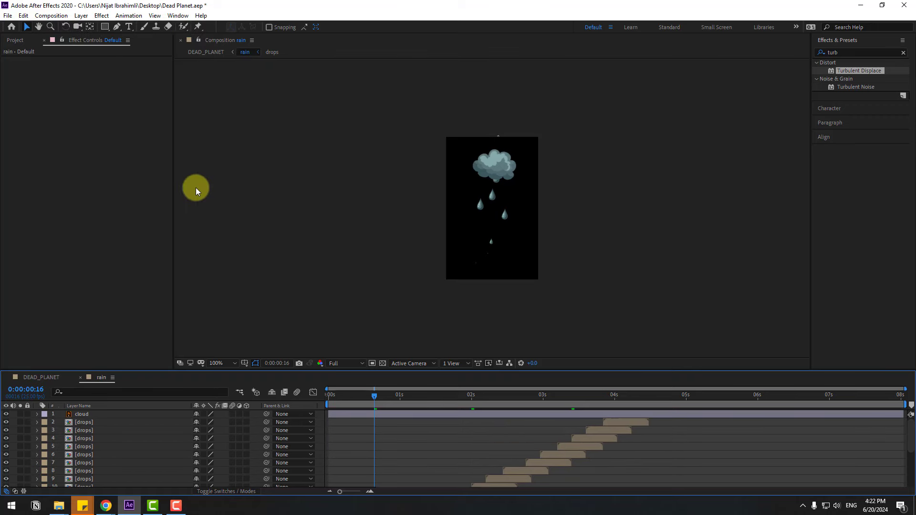
- In DEAD_PLANET, place the rain layer above the planet between the cooling tower and factory, and move its anchor point onto the cloud
left_click(33, 378)
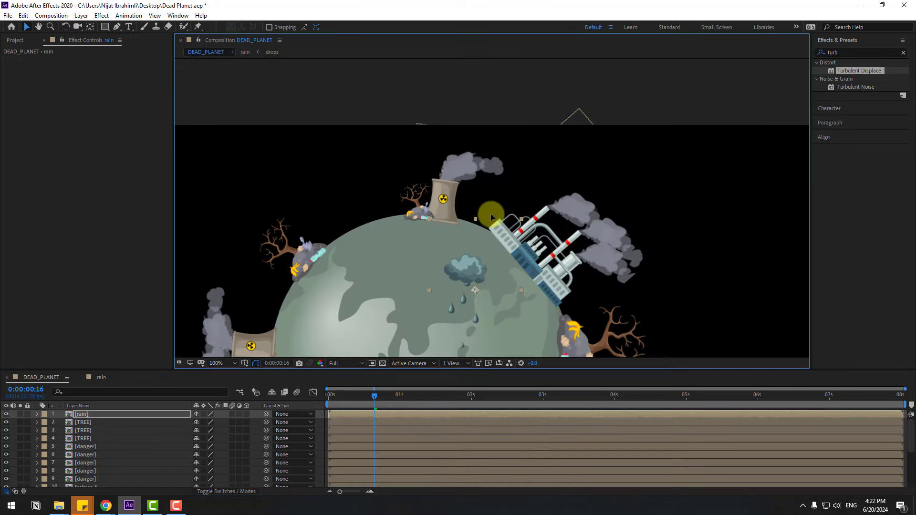
scroll(495, 214, "up", 2)
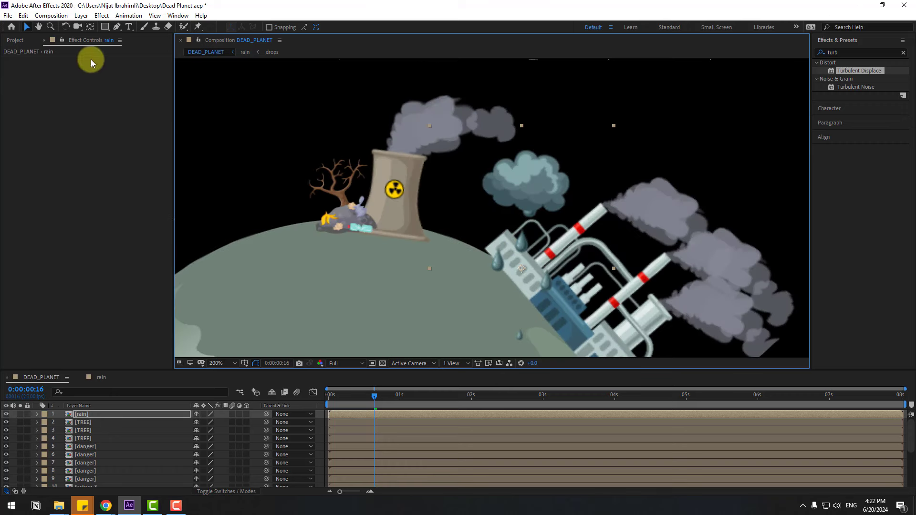
left_click(90, 27)
left_click_drag(522, 268, 537, 187)
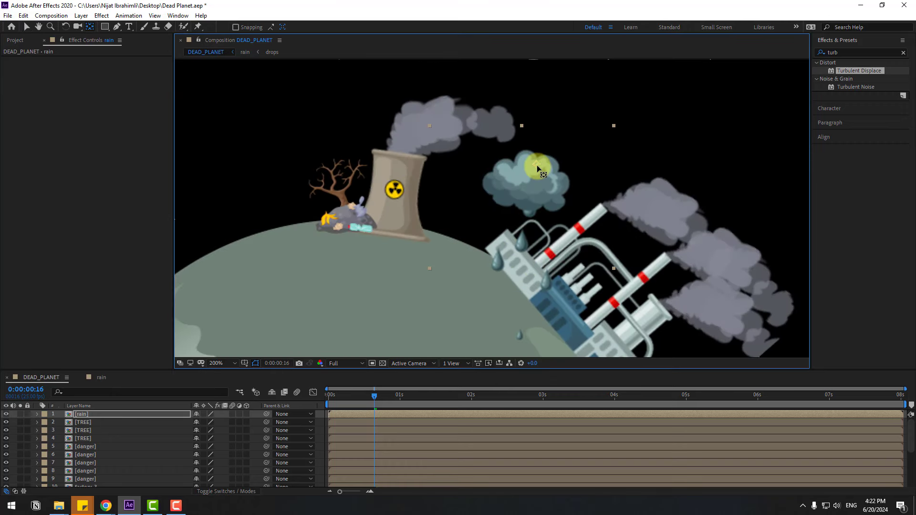
left_click(27, 27)
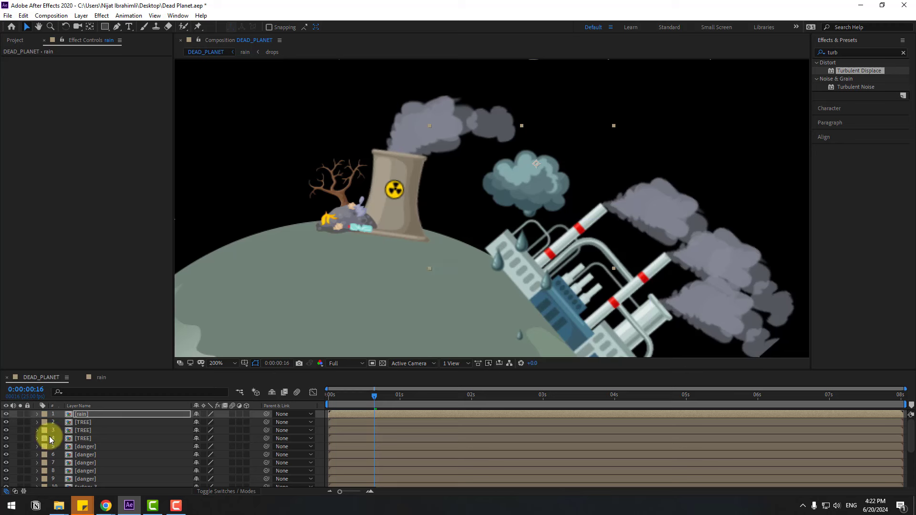
- Rotate the rain layer clockwise toward the planet, scale it to 78% and move it slightly up beside the tower's smoke
left_click(73, 415)
key("r")
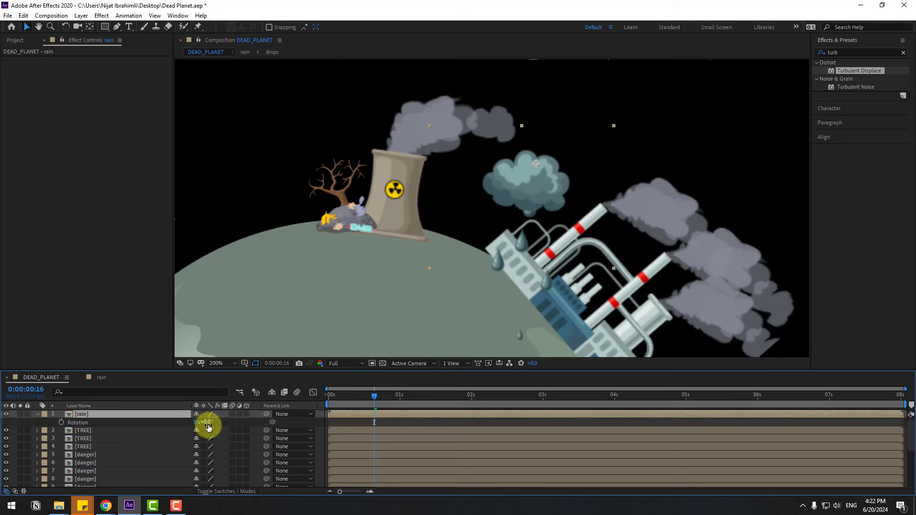
mouse_move(209, 428)
left_mouse_down()
mouse_move(186, 423)
mouse_move(197, 422)
left_mouse_up()
key("s")
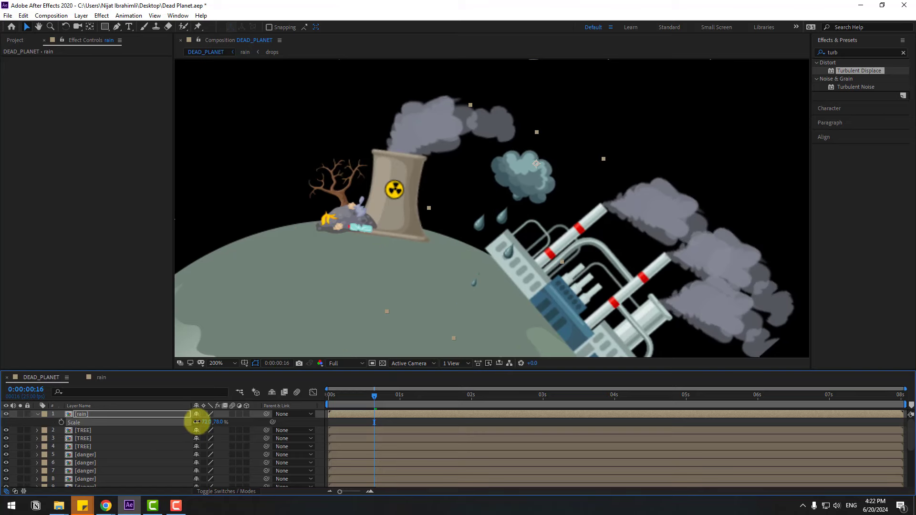
left_click_drag(524, 181, 540, 155)
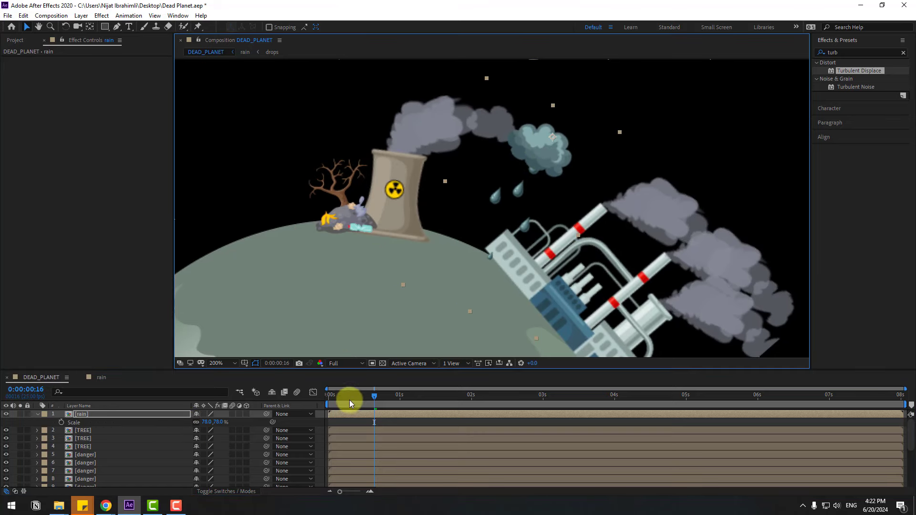
- Return to the start of the timeline and apply the Wiggle - position preset to the rain layer
left_click_drag(348, 398, 307, 399)
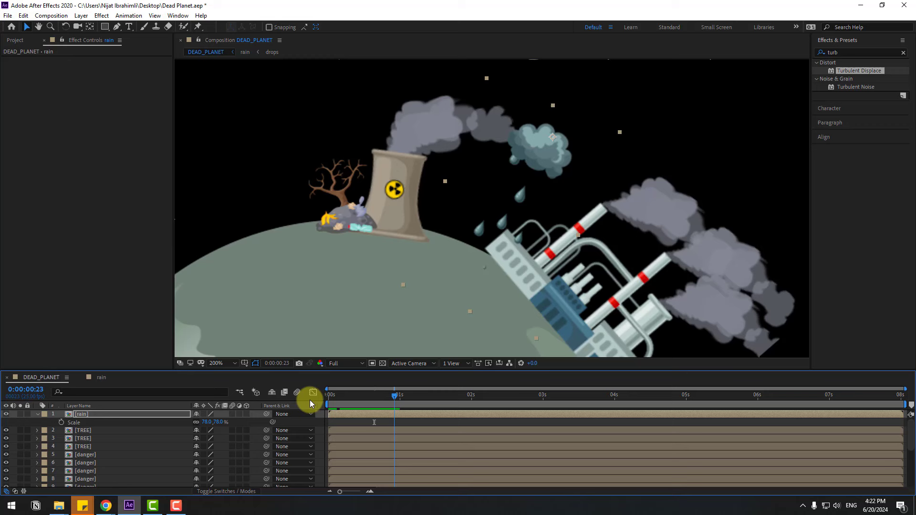
left_click(38, 415)
left_click(857, 53)
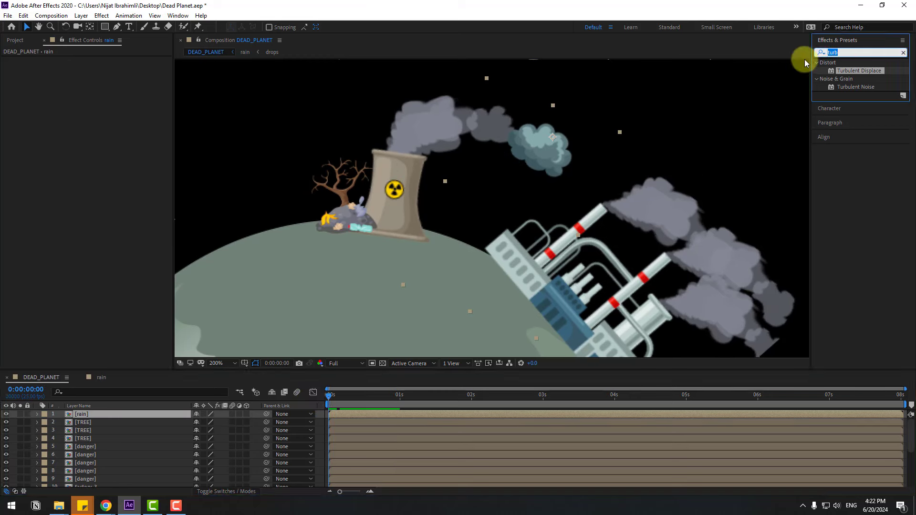
type("wiggle")
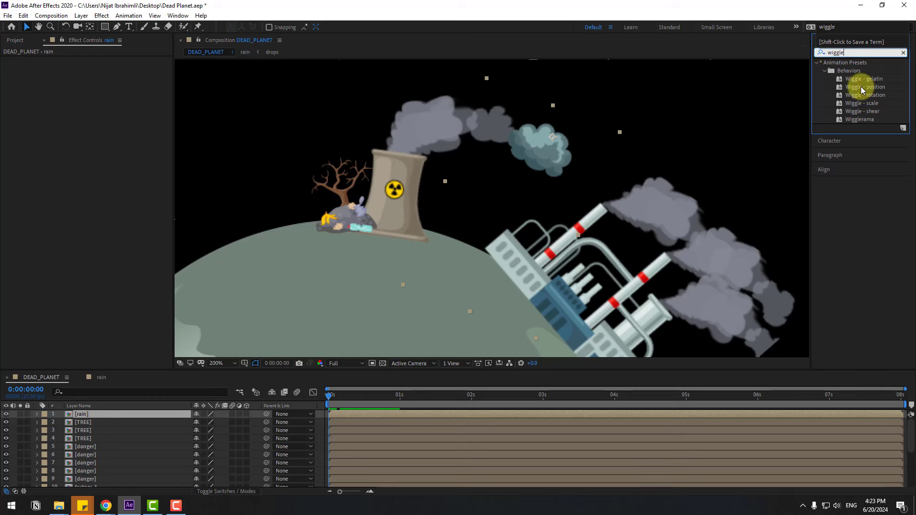
left_click_drag(862, 87, 84, 413)
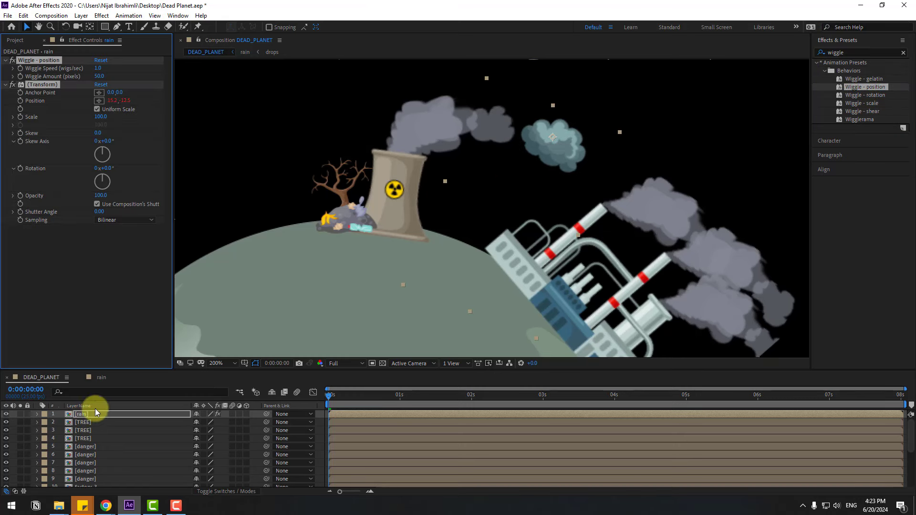
- Set the rain layer's Wiggle Amount to 25 pixels and preview the cloud's drift
left_click(100, 77)
type("25")
key("Return")
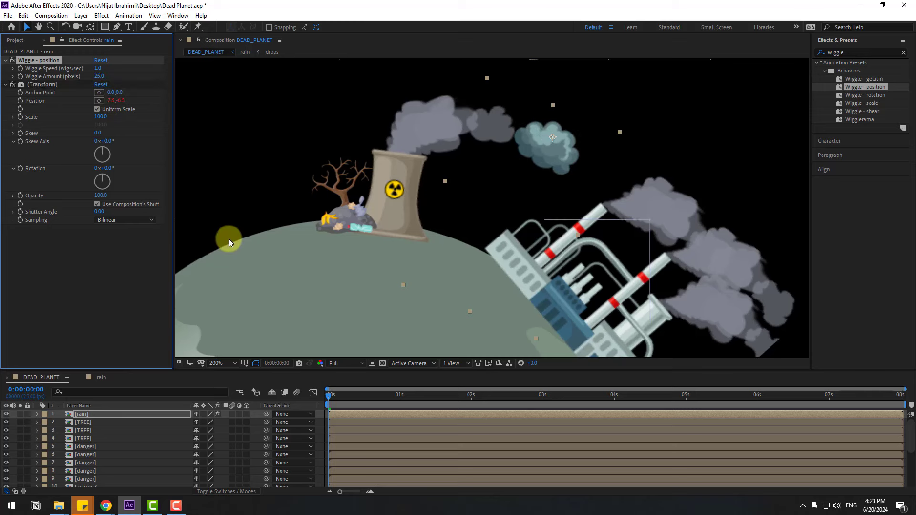
key("space")
scroll(373, 209, "down", 4)
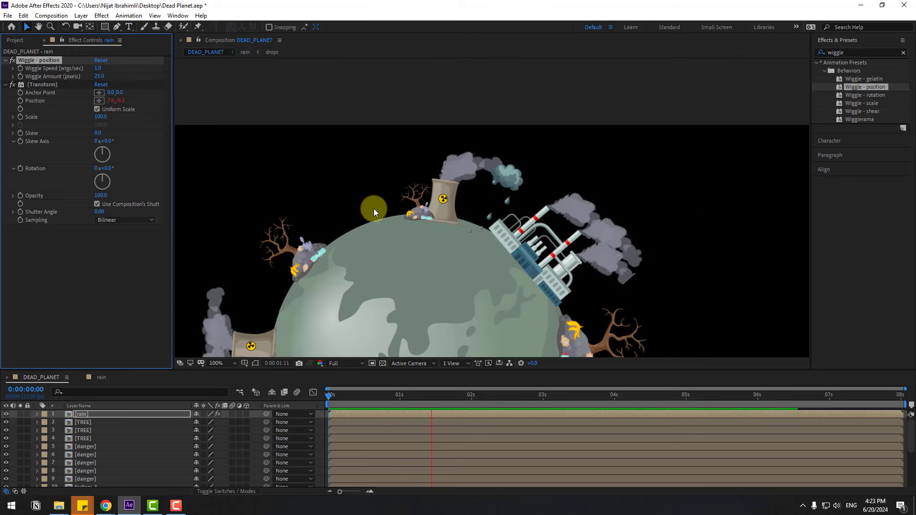
scroll(359, 222, "up", 4)
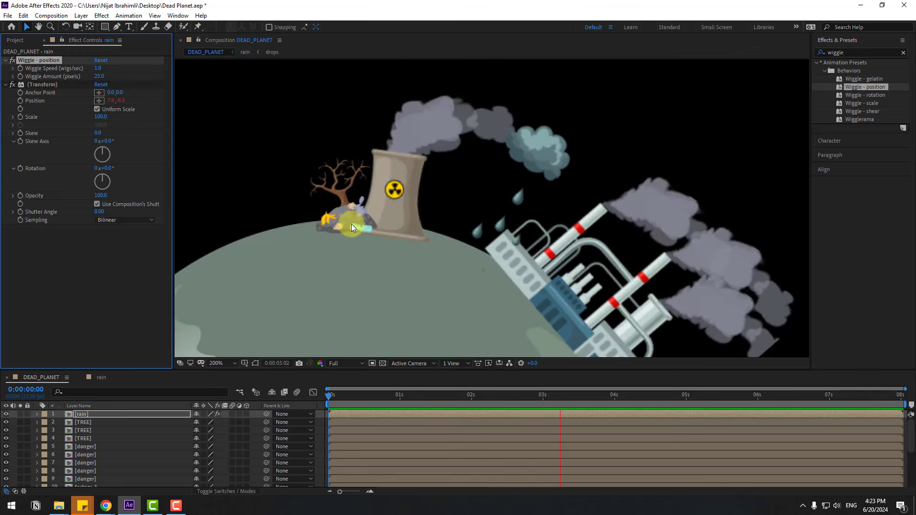
key("space")
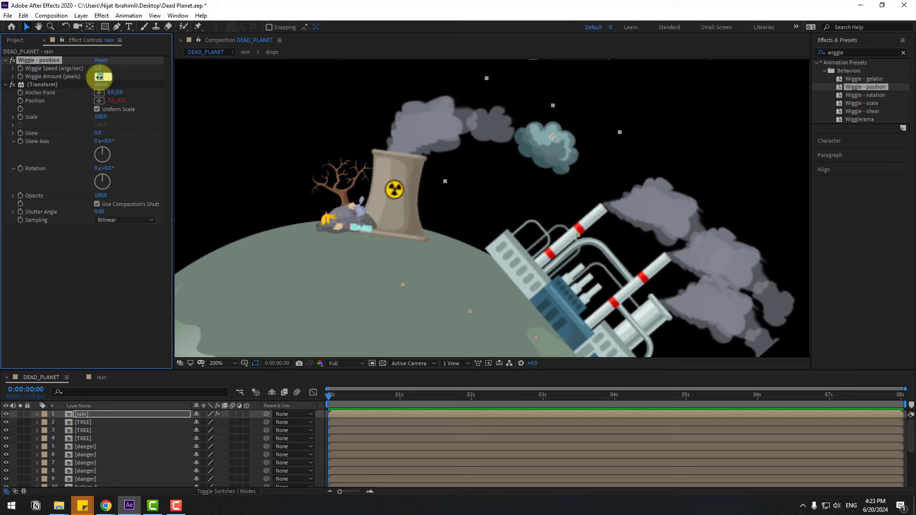
- Set the rain layer's Wiggle Amount to 20 pixels and preview it briefly
left_click(99, 78)
type("20")
key("Return")
key("space")
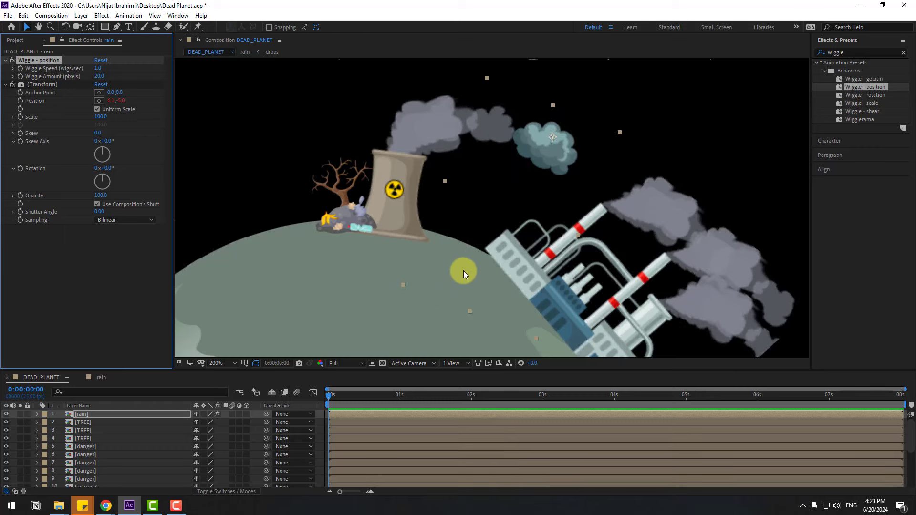
key("space")
- Duplicate the Wiggle - position effect, move the rain cloud down beside the upper-right factory's smoke and rotate it to 41°
scroll(462, 270, "down", 2)
scroll(467, 239, "down", 2)
key("ctrl+d")
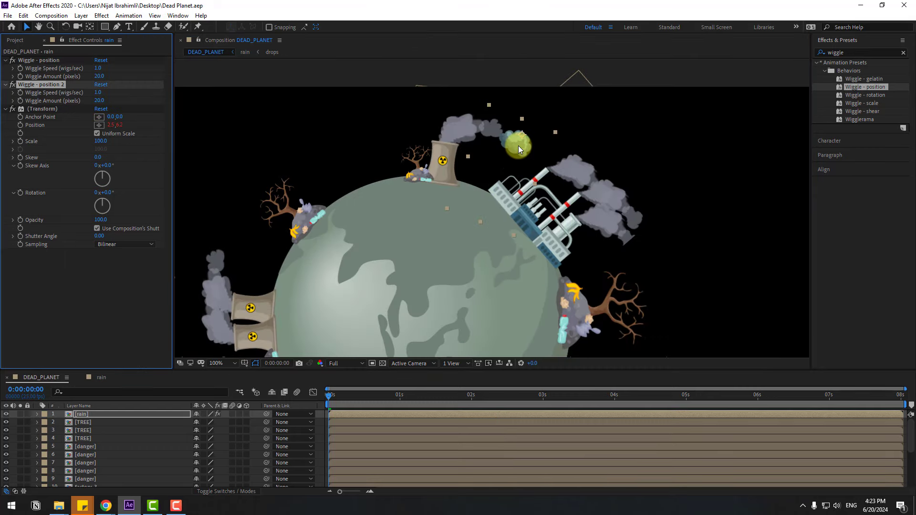
left_click_drag(594, 286, 614, 234)
key("r")
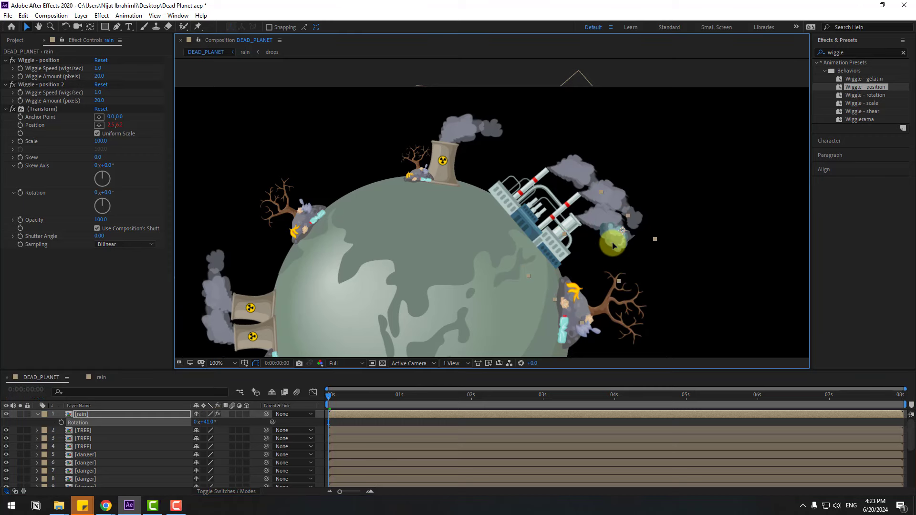
- Duplicate the rain layer, rotate the copy to 79° and place it between the right-hand dead tree and the lower-right cooling tower
key("ctrl+d")
scroll(606, 245, "down", 3)
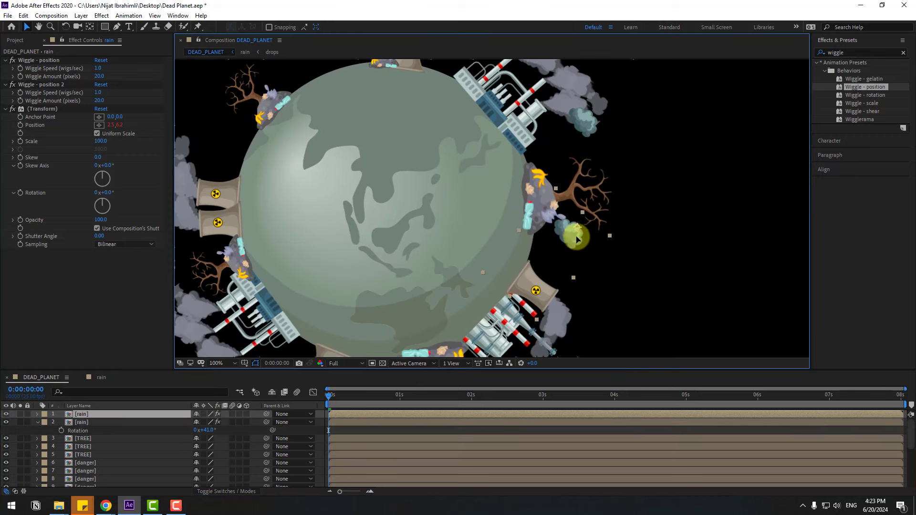
key("r")
left_click_drag(211, 422, 220, 421)
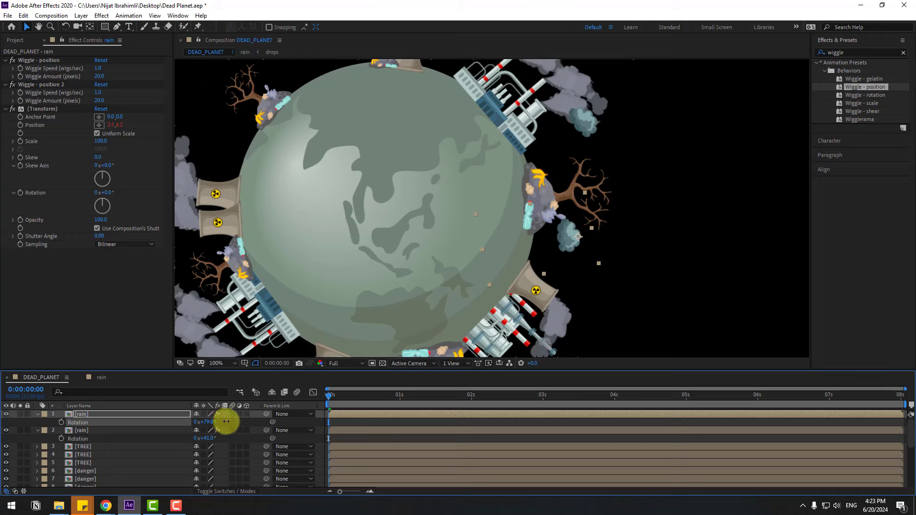
left_click_drag(568, 239, 588, 262)
scroll(492, 205, "down", 1)
- At about 1:14, duplicate the rain layer, rotate the copy to 24° and place it beside the top cooling tower's smoke
left_click_drag(329, 396, 420, 393)
key("ctrl+d")
key("r")
left_click_drag(209, 422, 190, 424)
key("grave")
scroll(530, 171, "up", 1)
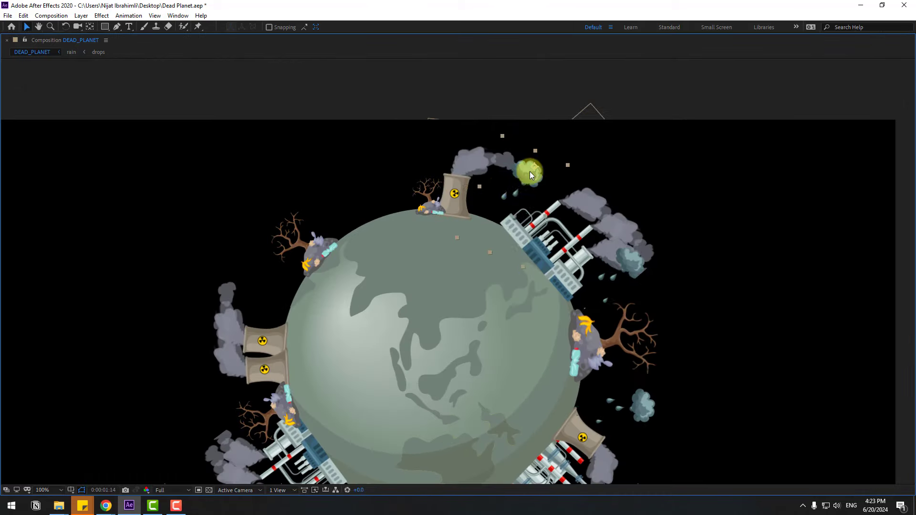
- Duplicate the rain layer four more times, rotating and placing the copies around the planet's left and lower edges
key("ctrl+d")
left_click(66, 27)
left_click_drag(530, 171, 400, 108)
left_click_drag(404, 84, 294, 205)
left_click(66, 26)
left_click_drag(318, 292, 332, 207)
key("grave")
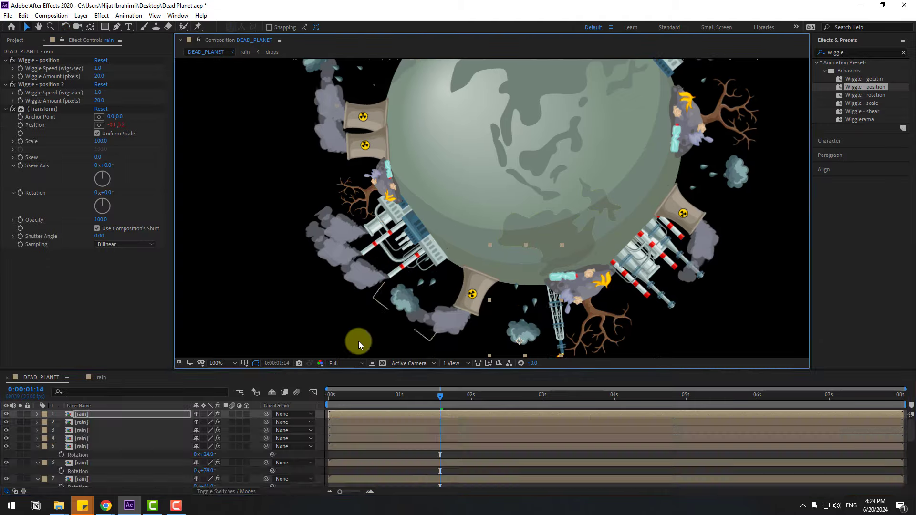
- Collapse the open properties of all layers and preview the rain clouds around the planet from the start
key("ctrl+a")
key("u")
scroll(359, 344, "down", 1)
key("space")
left_click(329, 397)
- Place the factory-4 layer on the planet's upper-left edge and rotate it clockwise to follow the surface
left_click_drag(479, 106, 481, 111)
key("r")
scroll(135, 444, "down", 3)
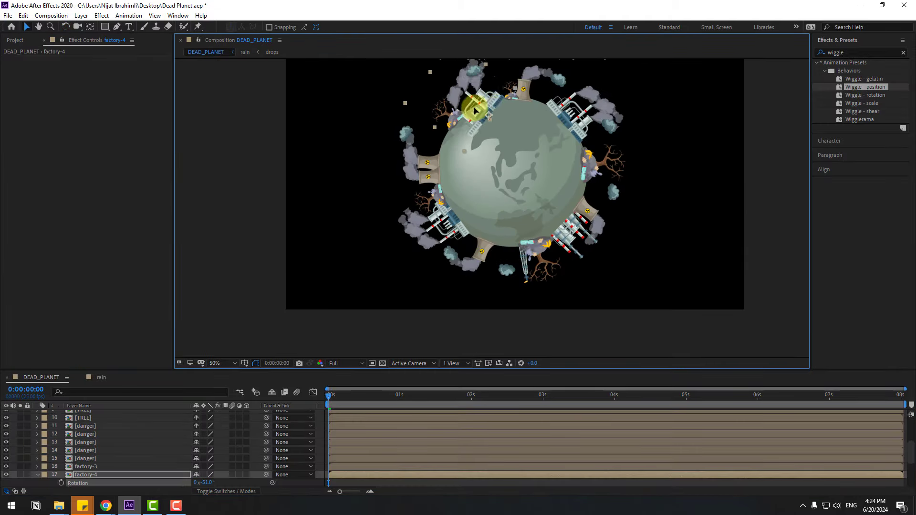
scroll(477, 108, "up", 2)
left_click_drag(206, 483, 219, 483)
- Seat factory-4 between the upper dead tree and the top cooling tower, scale it to 81% and scrub to 0:06
left_click_drag(427, 233, 416, 210)
scroll(487, 165, "down", 1)
key("s")
left_click_drag(207, 483, 185, 493)
left_click_drag(334, 396, 346, 396)
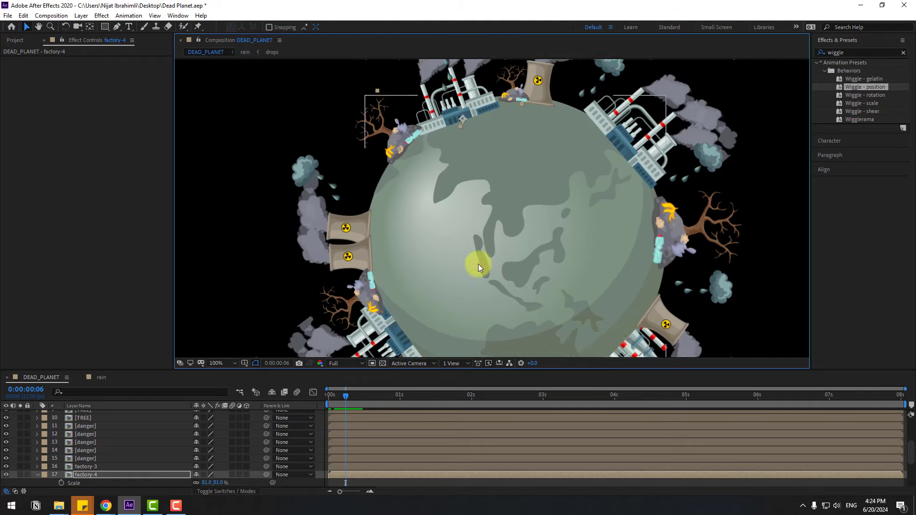
- Pre-compose the vishka_fire_02, vishka_fire3, vishka_fire01 and vishka layers into a composition named object1
left_click_drag(480, 268, 483, 227)
scroll(99, 462, "down", 3)
left_click(98, 460)
left_click_drag(506, 286, 449, 170)
left_click(93, 451)
left_click(21, 450)
left_click(20, 450)
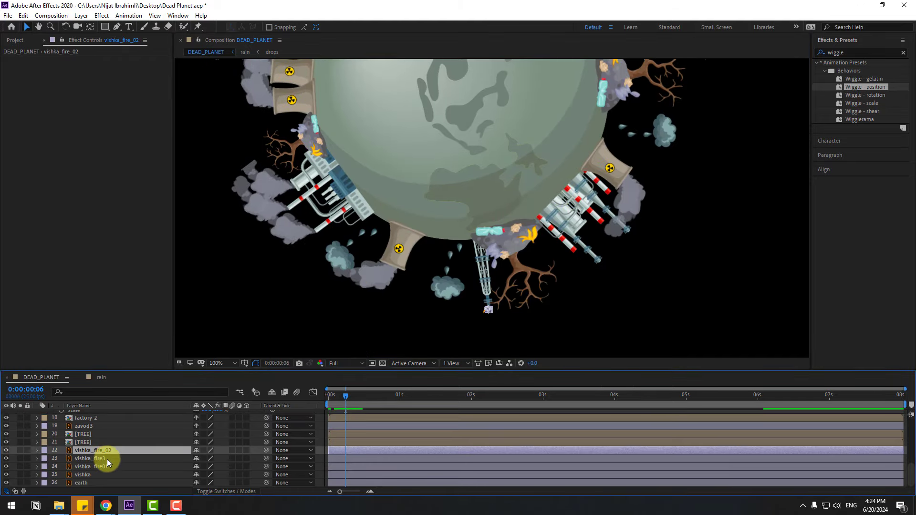
left_click(93, 459, "ctrl")
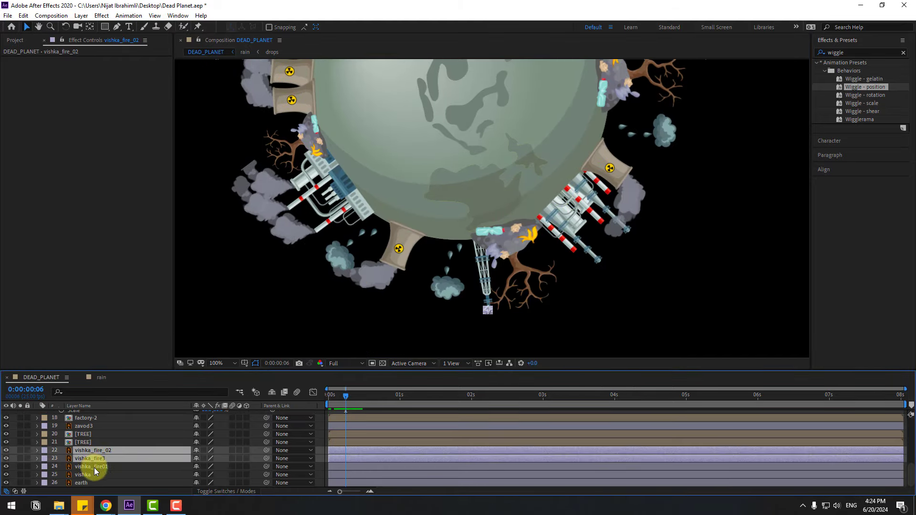
left_click(93, 467, "ctrl")
left_click(97, 475, "ctrl")
right_click(99, 474)
left_click(122, 415)
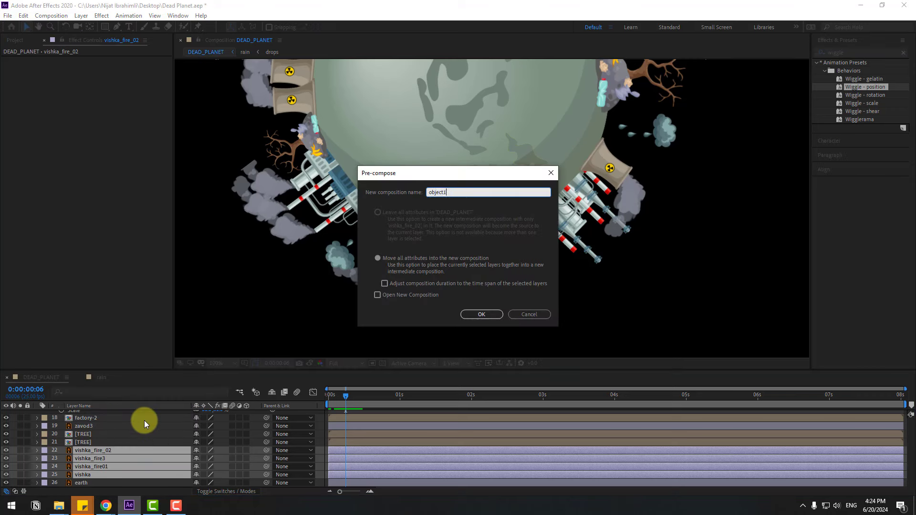
left_click(472, 316)
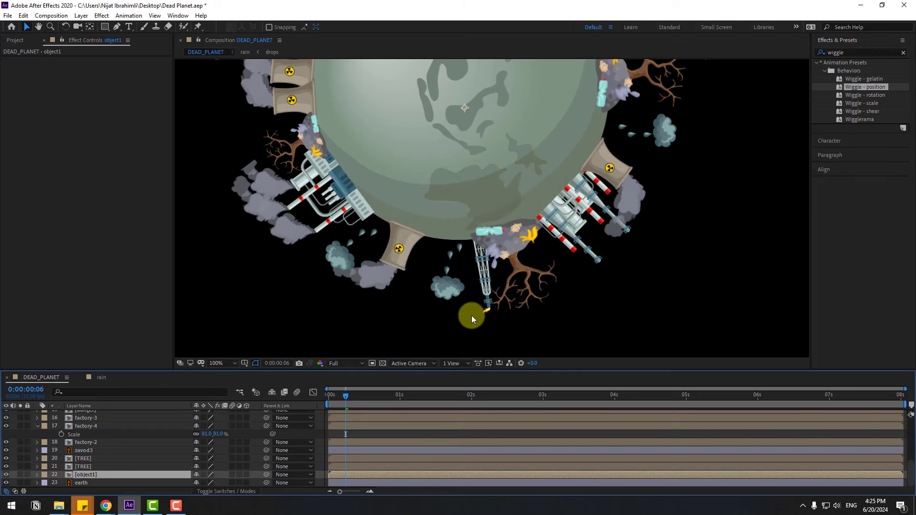
- Open the object1 composition and parent the three vishka_fire layers to the vishka layer
double_click(86, 474)
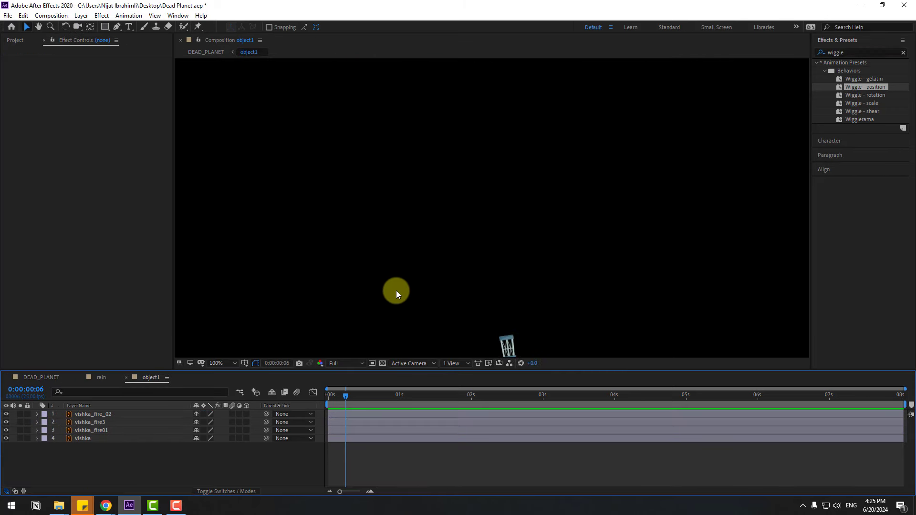
key("comma")
left_click_drag(449, 306, 433, 286)
left_click_drag(123, 460, 120, 377)
left_click(162, 462)
left_click(85, 439)
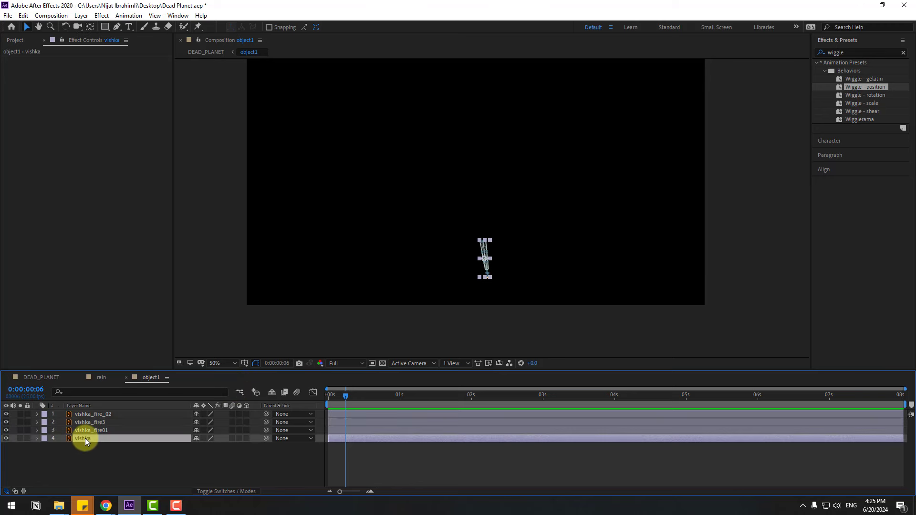
left_click(85, 432)
left_click(86, 414, "shift")
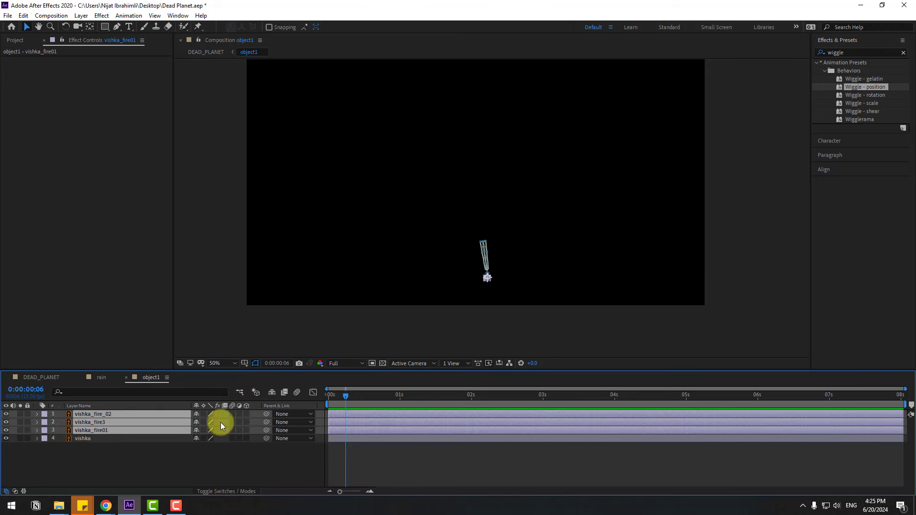
left_click_drag(267, 414, 79, 438)
left_click(79, 438)
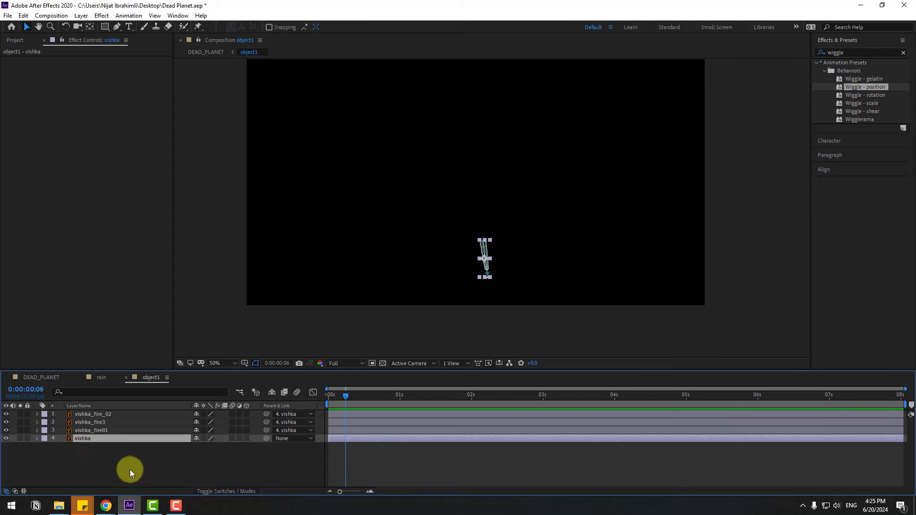
- Move the vishka layer's anchor point to the base of the tower
scroll(472, 305, "up", 1)
left_click_drag(472, 305, 353, 205)
left_click(90, 27)
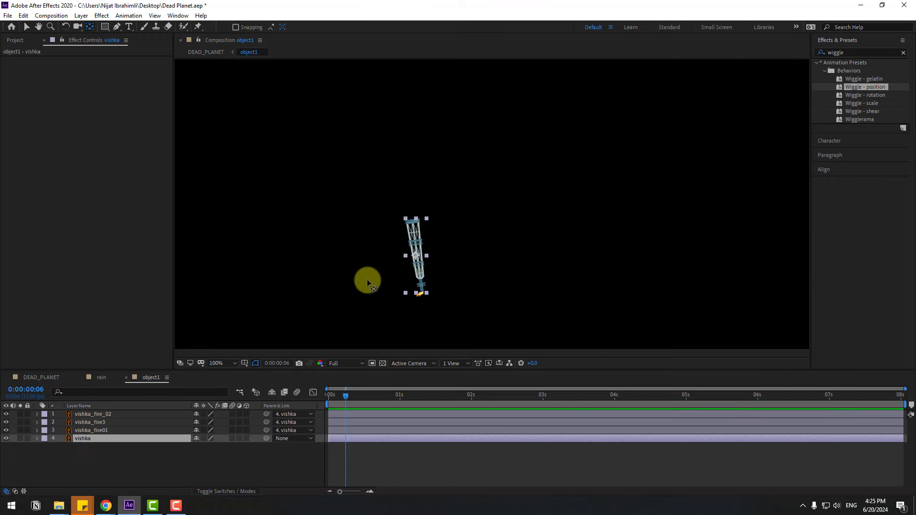
left_click_drag(418, 235, 414, 219)
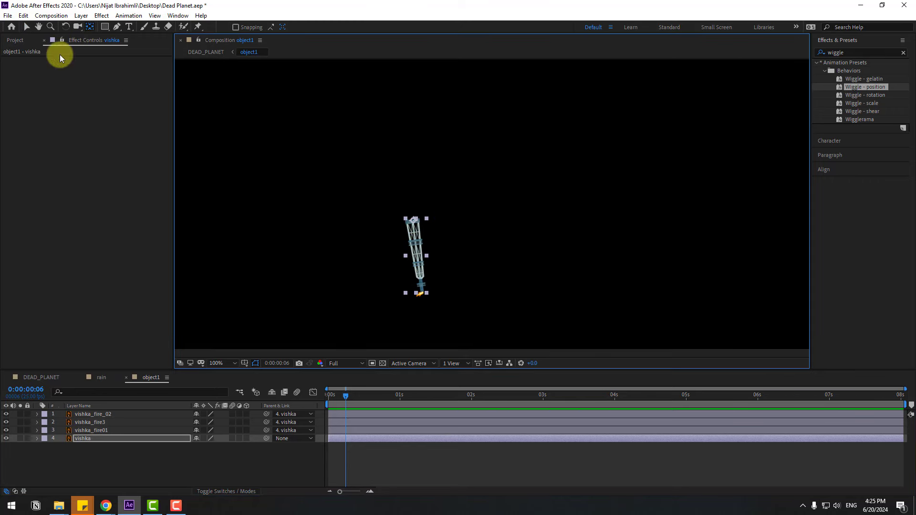
left_click(27, 26)
- Turn the vishka tower upright with a rotation of -173°, scale it to 372% and place it near the middle of the frame
key("r")
left_click_drag(204, 446, 445, 262)
scroll(393, 288, "down", 4)
key("s")
scroll(446, 262, "up", 2)
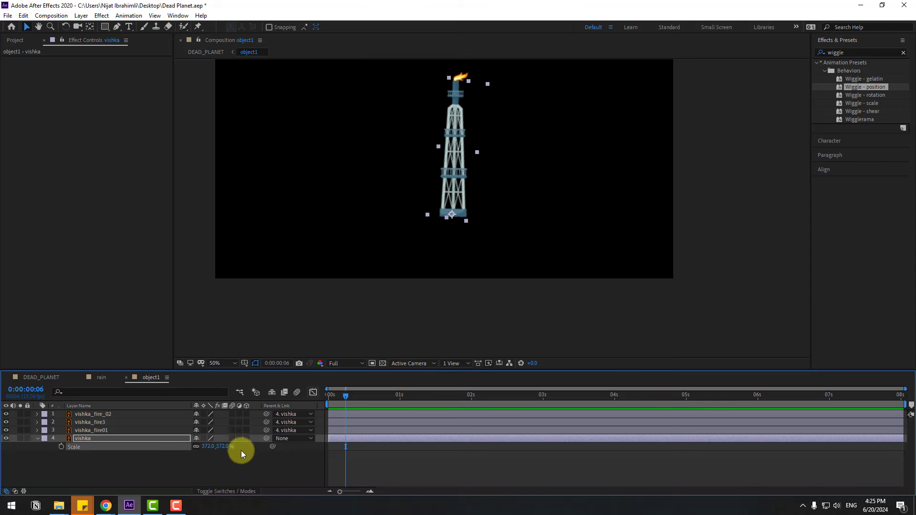
key("r")
left_click_drag(211, 447, 212, 447)
left_click_drag(444, 280, 425, 323)
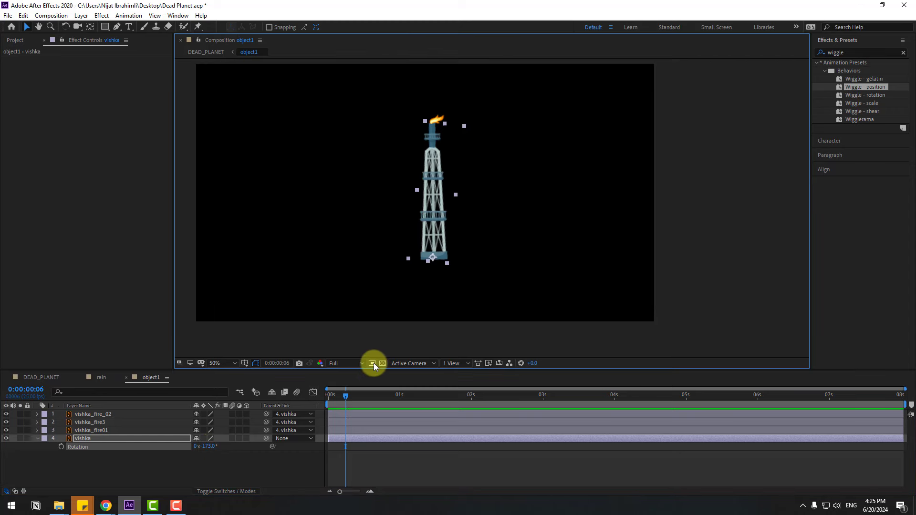
- Crop the object1 composition to a region of interest drawn around the tower and its flame
left_click(372, 364)
left_click_drag(394, 102, 469, 274)
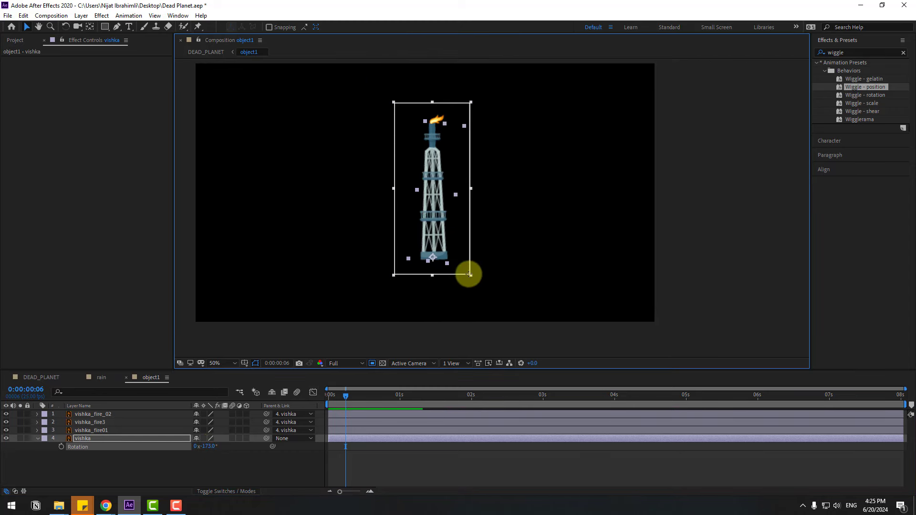
left_click(51, 16)
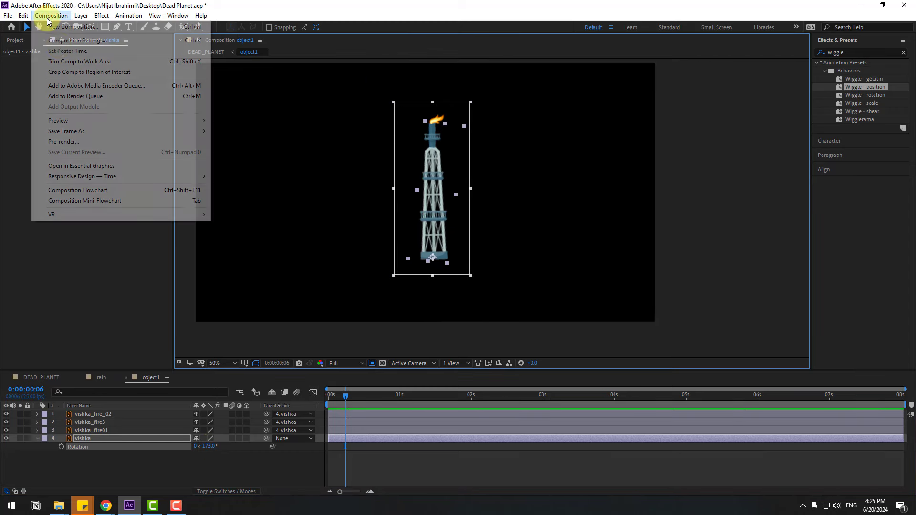
left_click(64, 72)
scroll(454, 236, "up", 2)
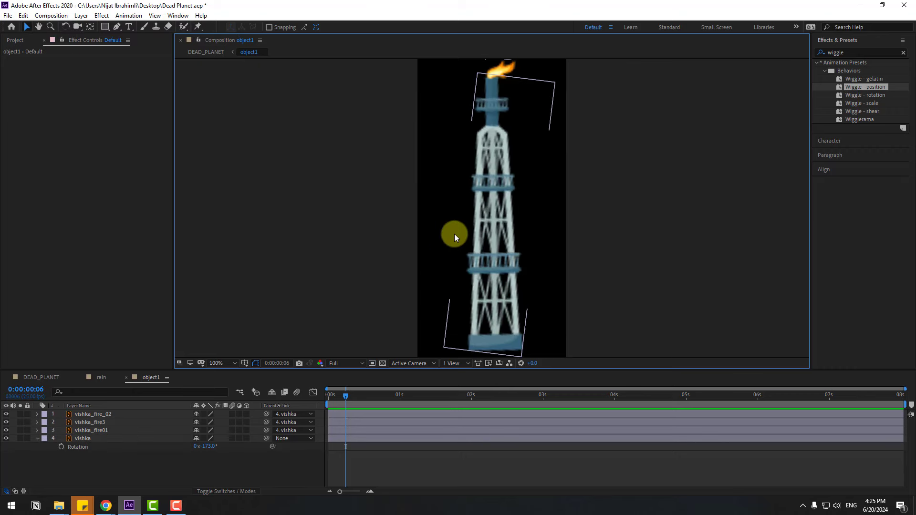
- Straighten the vishka tower by setting its rotation to -172°
left_click_drag(210, 451, 211, 448)
left_click(474, 349)
left_click_drag(493, 334, 353, 262)
key("v")
left_click(352, 263)
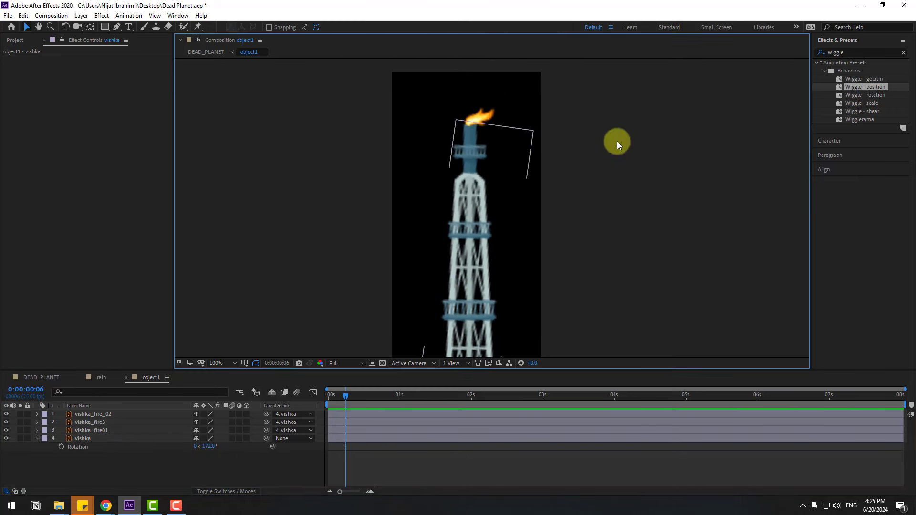
- Search the effects for "wave" and apply Wave Warp to the vishka_fire3 layer
double_click(854, 52)
type("wave")
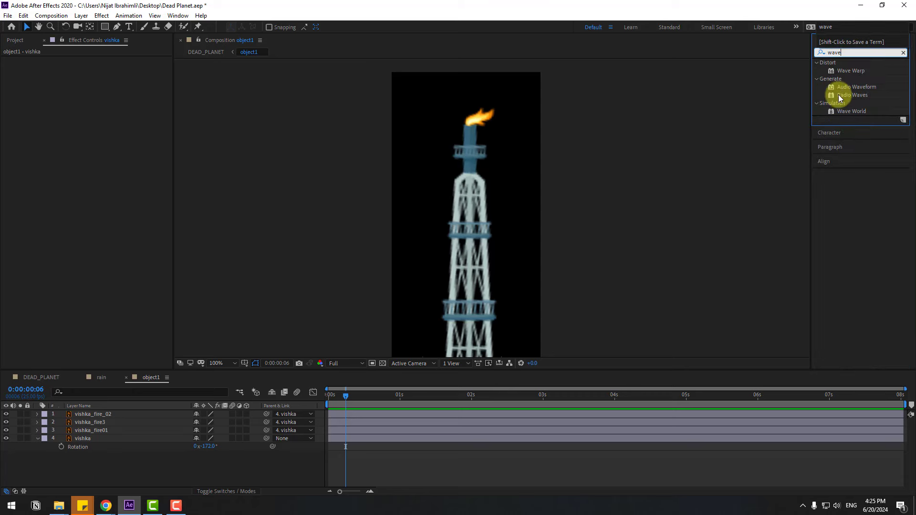
left_click(496, 129)
key("period")
left_click(844, 72)
left_click_drag(858, 78, 90, 423)
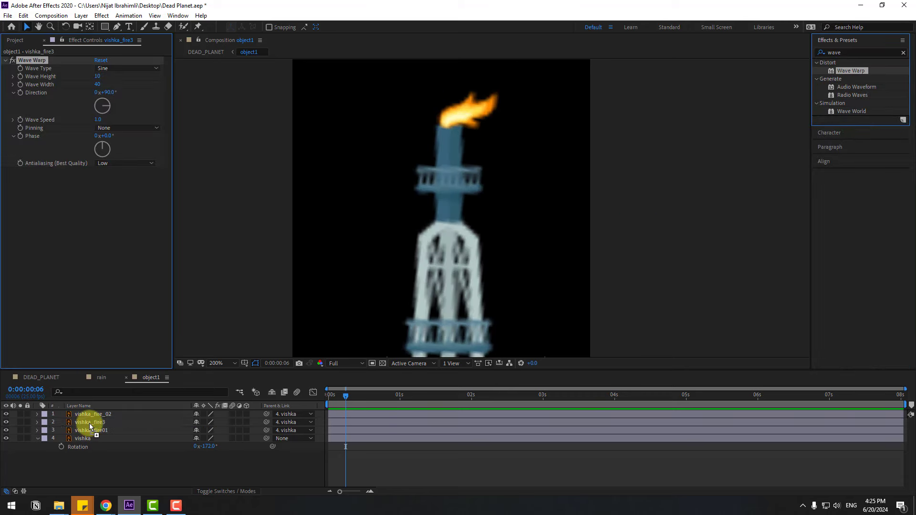
- Set the pinning of the Wave Warp on the vishka_fire3 flame to All Edges and scrub through the result
left_click(20, 421)
left_click_drag(425, 131, 442, 229)
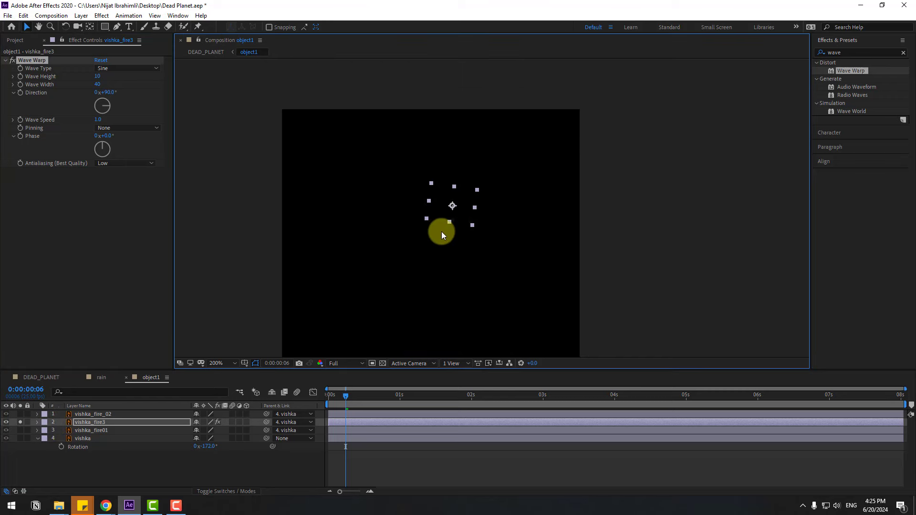
key("period")
left_click(383, 365)
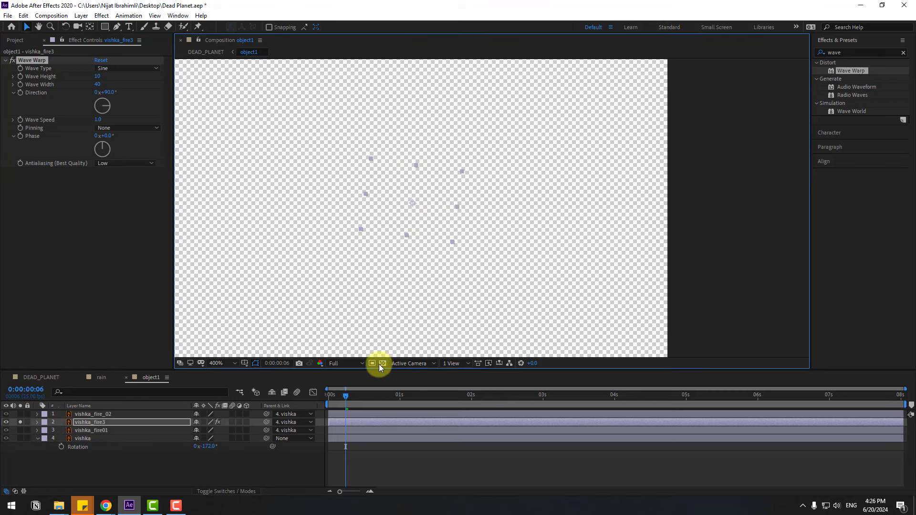
left_click(382, 364)
left_click(20, 422)
left_click_drag(340, 402, 366, 400)
left_click(130, 129)
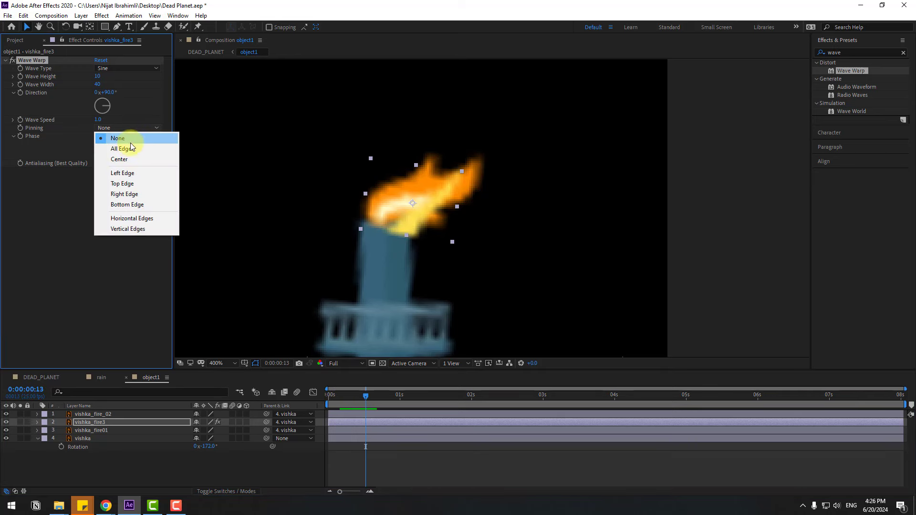
left_click(122, 145)
left_click(329, 395)
left_click_drag(329, 395, 367, 396)
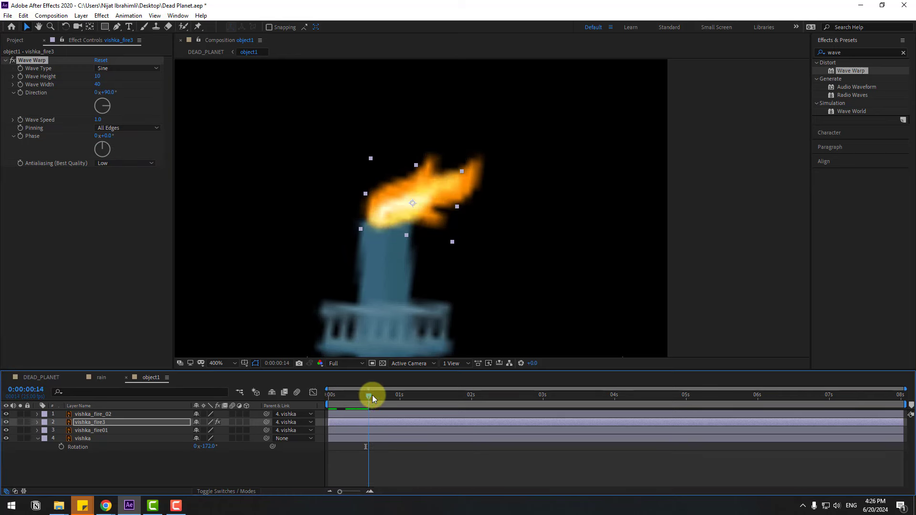
- Isolate vishka_fire3 and set its Wave Warp to height 2, width 50 and direction 99°, previewing the motion
left_click(20, 422)
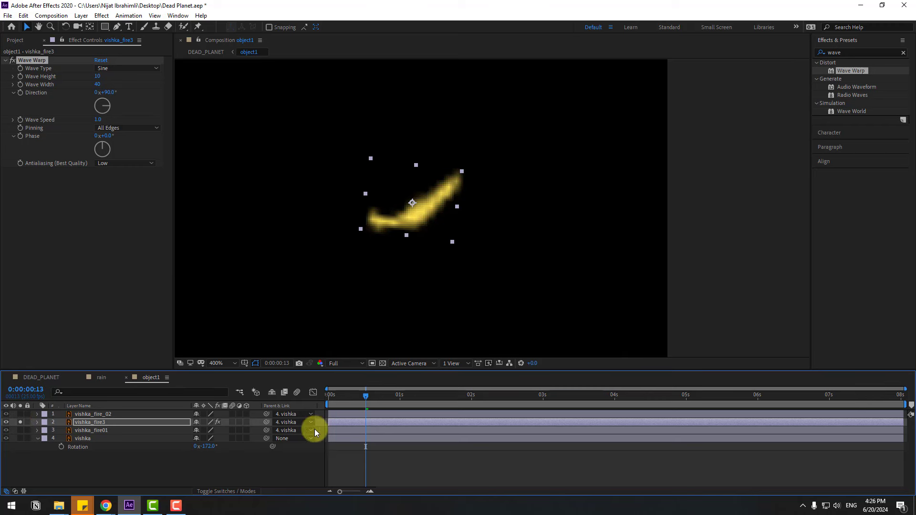
left_click_drag(365, 396, 298, 402)
key("space")
key("space")
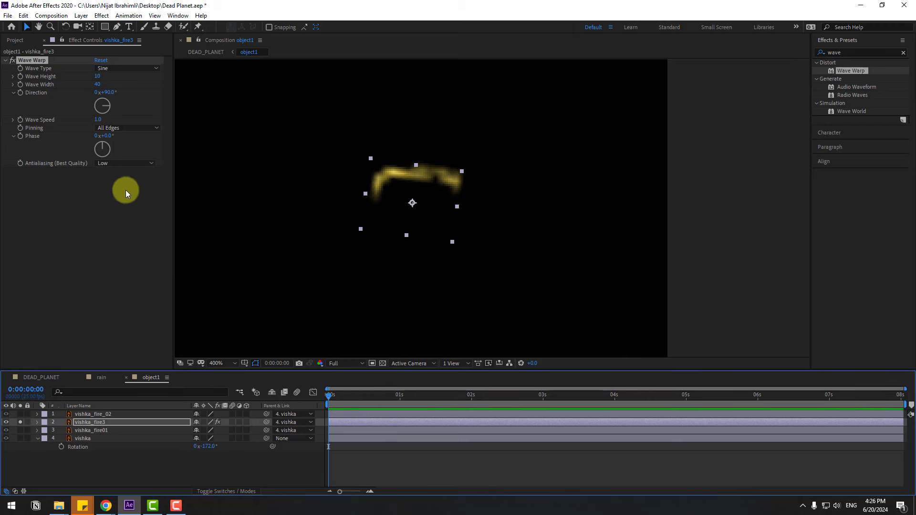
mouse_move(99, 85)
left_mouse_down()
mouse_move(146, 81)
mouse_move(96, 84)
left_mouse_up()
key("space")
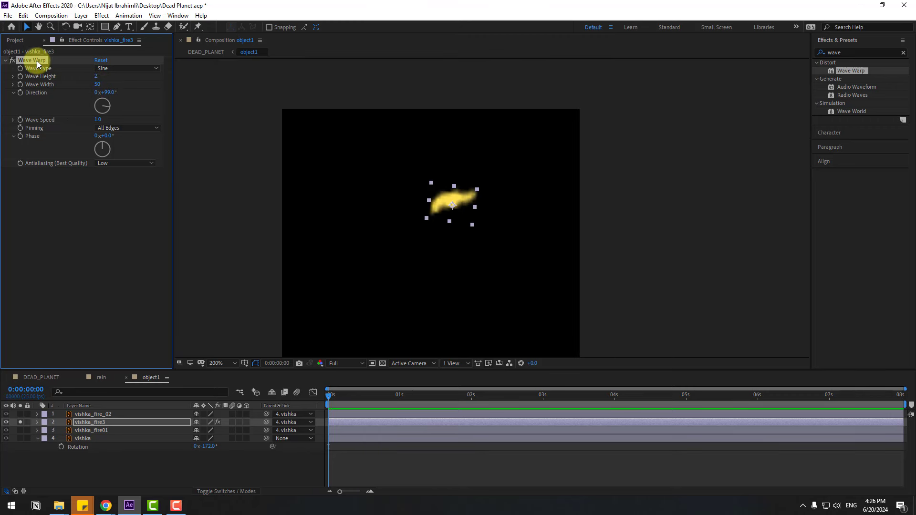
- Show all layers again, copy the Wave Warp from vishka_fire3 to vishka_fire_02 and set its direction to -90°
left_click(20, 423)
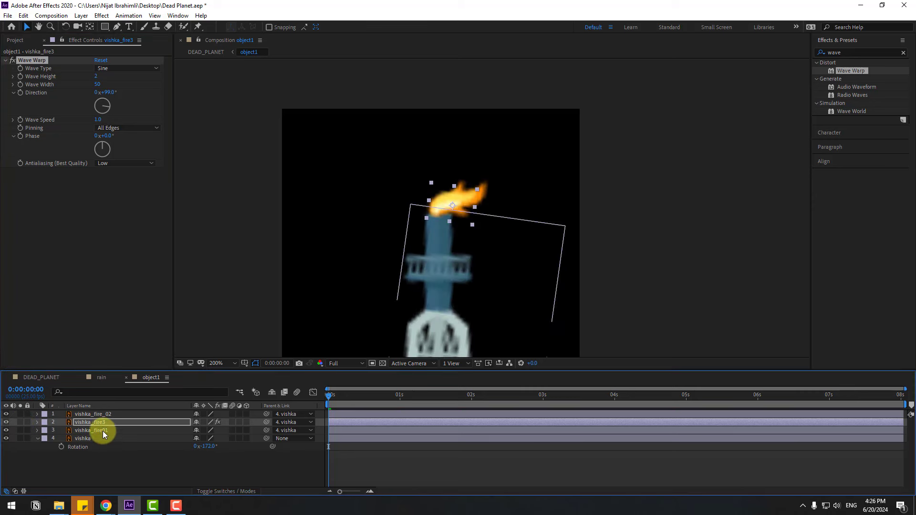
left_click(91, 415)
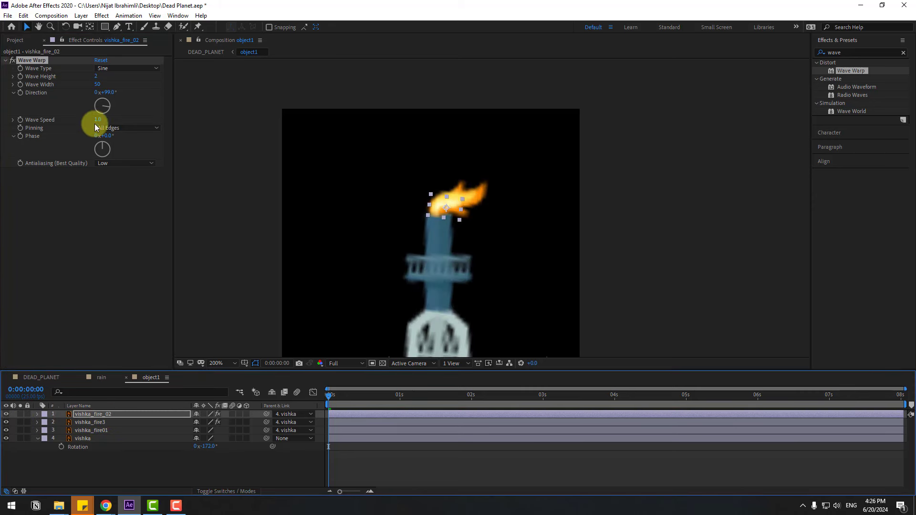
key("space")
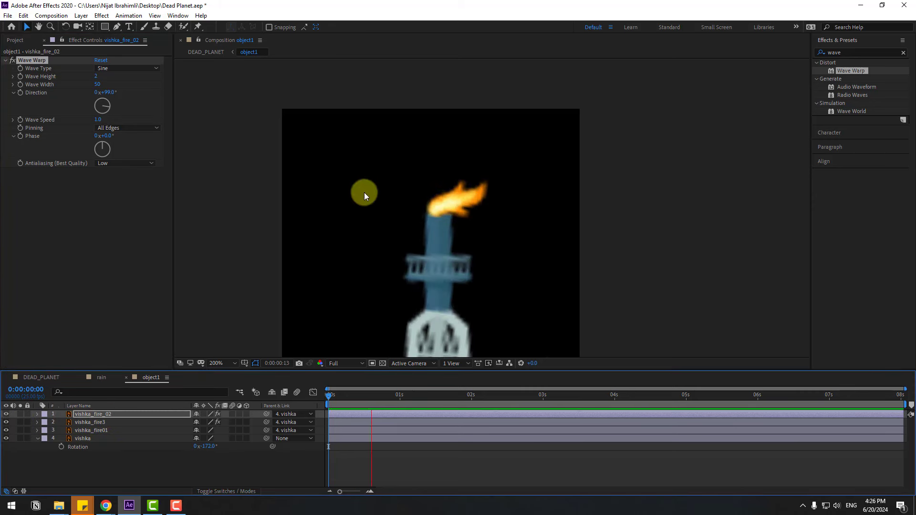
key("space")
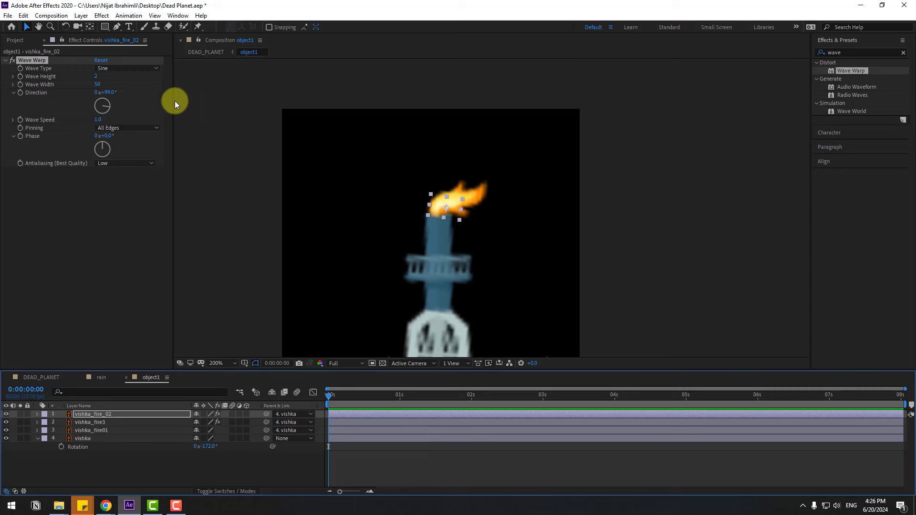
left_click(108, 92)
left_click(110, 351)
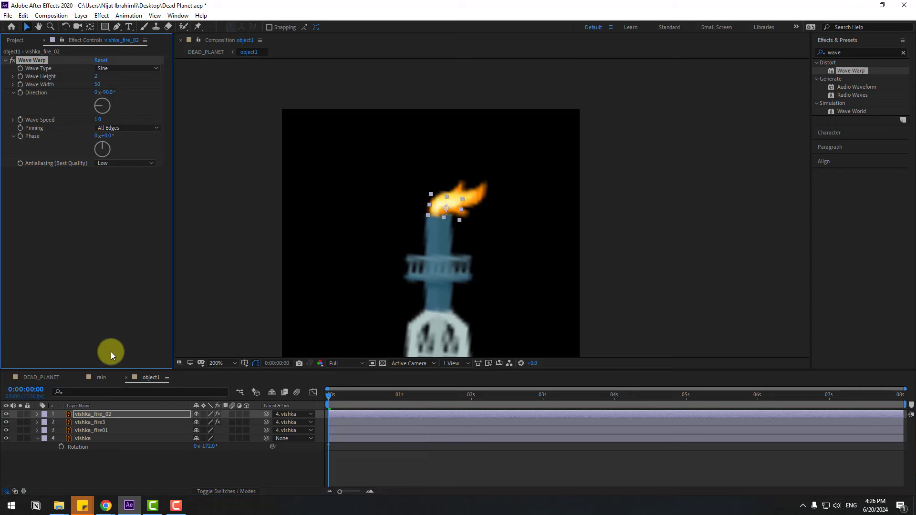
- Copy the Wave Warp to the vishka_fire01 layer and set its direction to 83°, previewing the flame
left_click(103, 433)
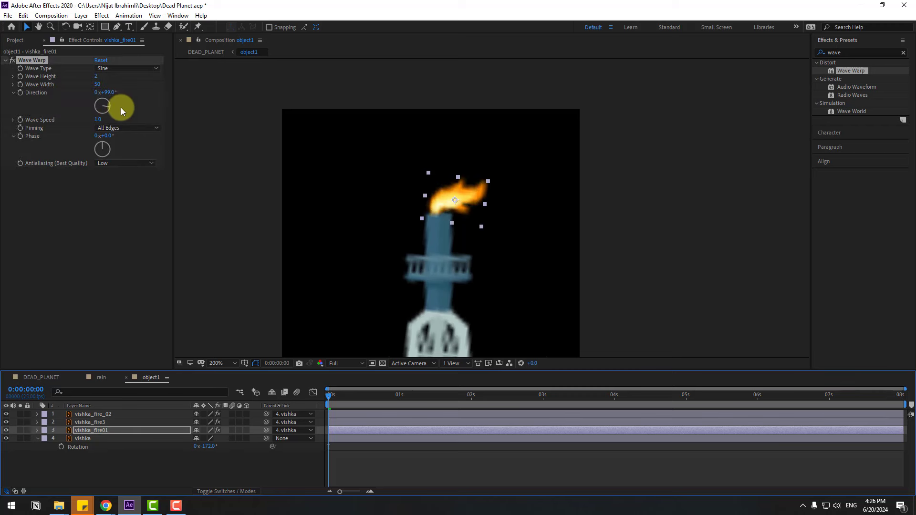
key("space")
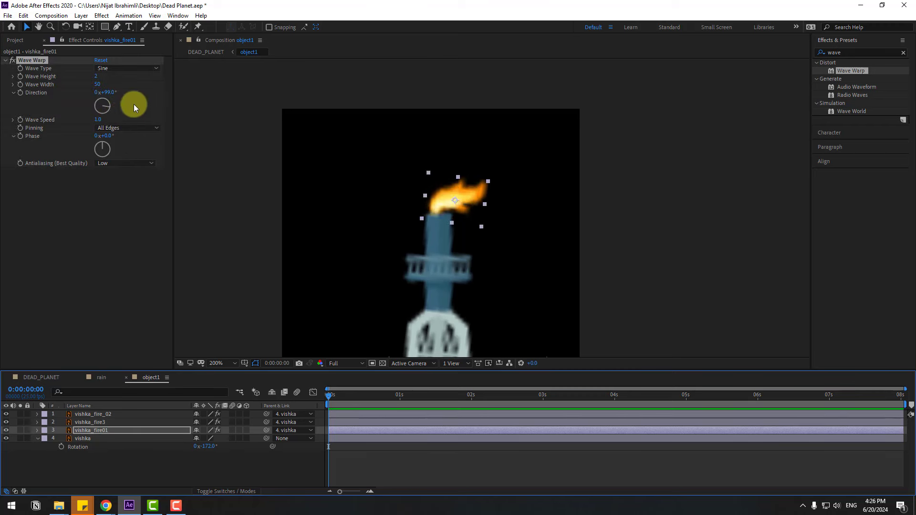
left_click_drag(110, 97, 103, 94)
key("space")
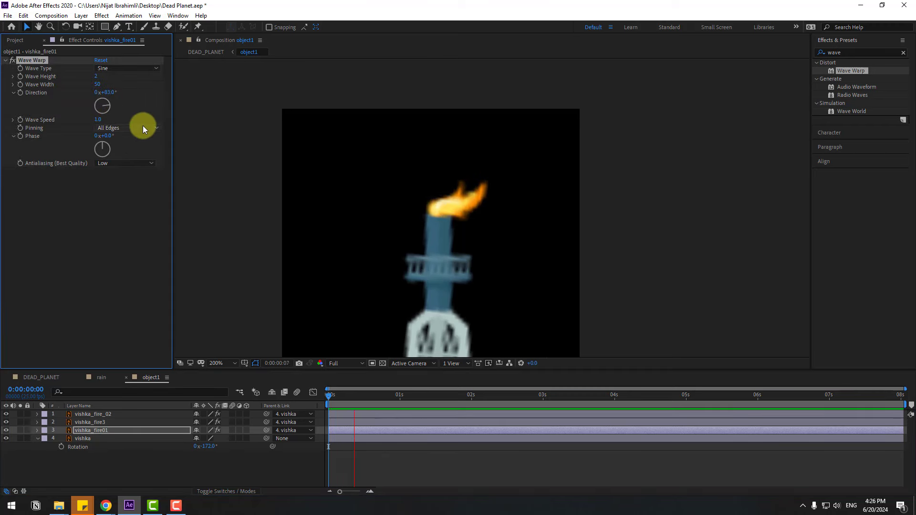
key("space")
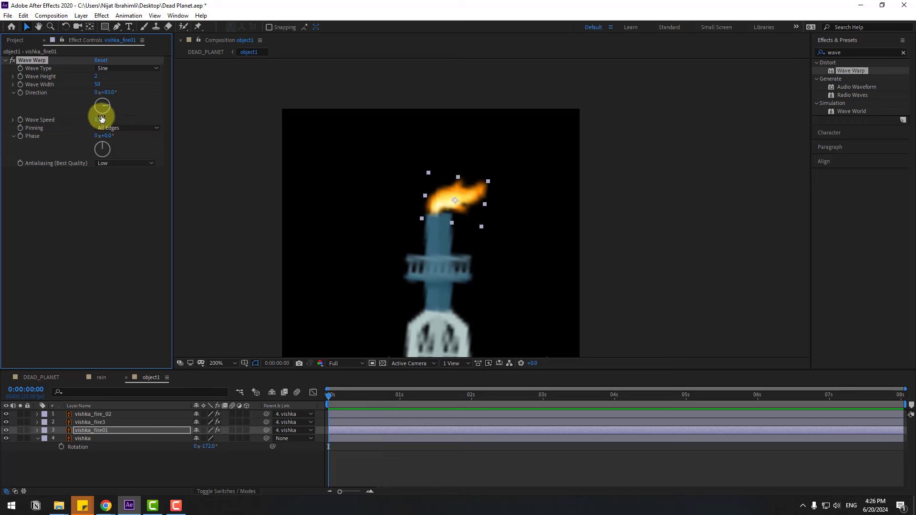
- Set the wave speed of the vishka_fire01 Wave Warp to 2.0 and preview the flame
type("2")
key("Return")
key("space")
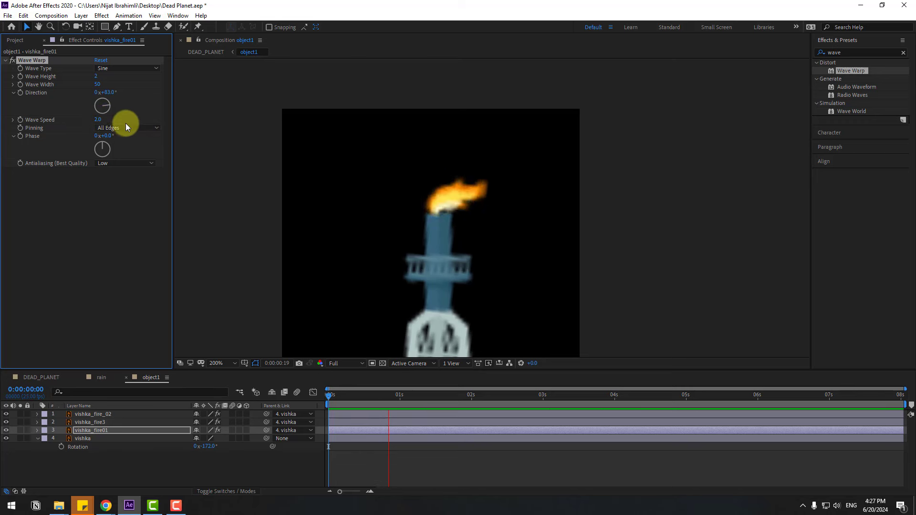
left_click(339, 178)
- Close the object1 and rain compositions, return to DEAD_PLANET and scale the object1 layer to 45%
scroll(334, 182, "down", 2)
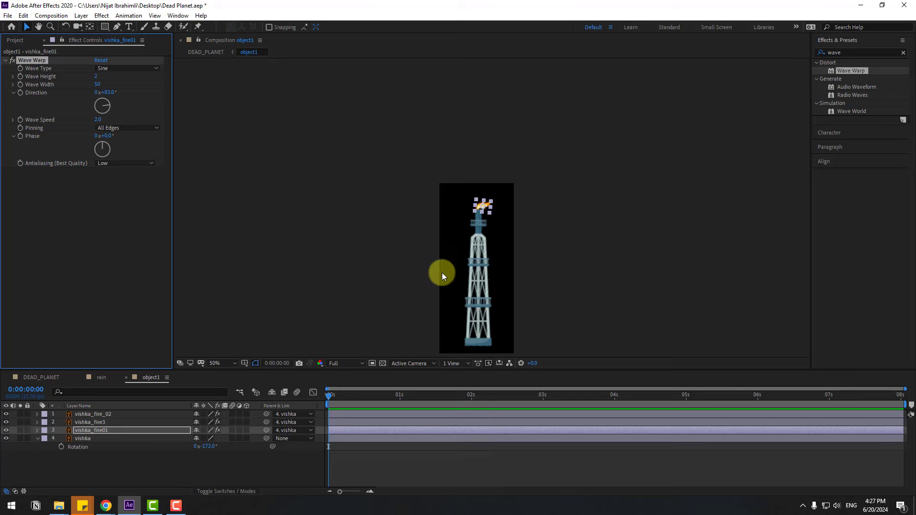
left_click(126, 377)
left_click(82, 379)
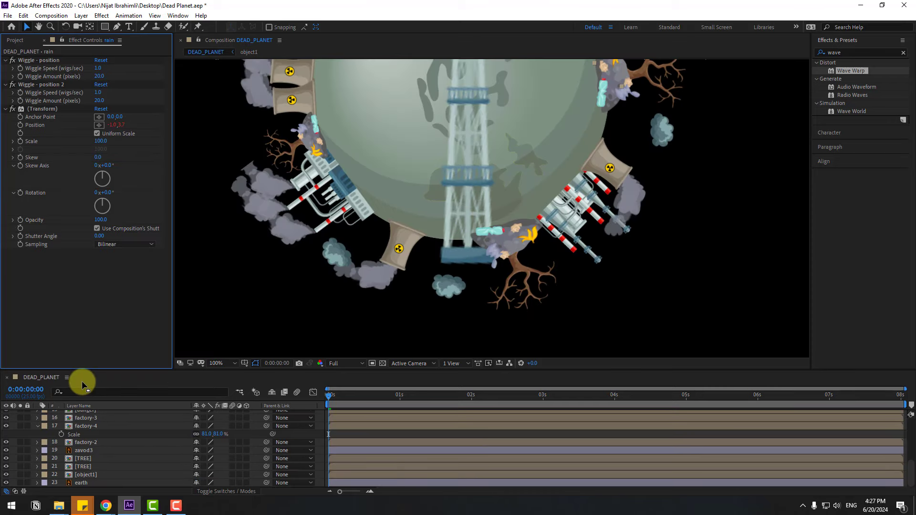
left_click(92, 475)
key("s")
left_click_drag(204, 483, 177, 483)
- Move the object1 layer's anchor point to the tower's base and place the tower on the planet's upper edge beside the cooling tower
left_click(90, 26)
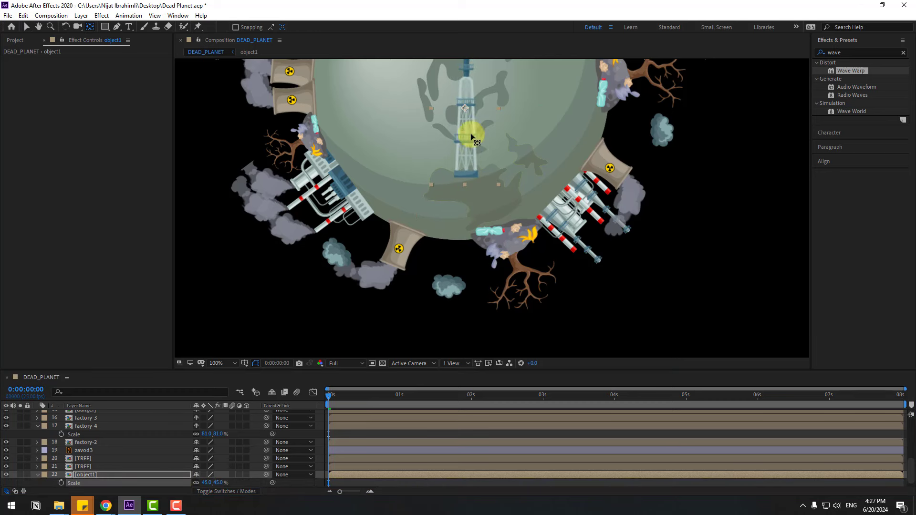
left_click_drag(465, 108, 470, 177)
key("v")
left_click_drag(531, 135, 473, 130)
left_click_drag(492, 141, 465, 138)
left_click_drag(470, 225, 448, 281)
left_click_drag(446, 208, 439, 196)
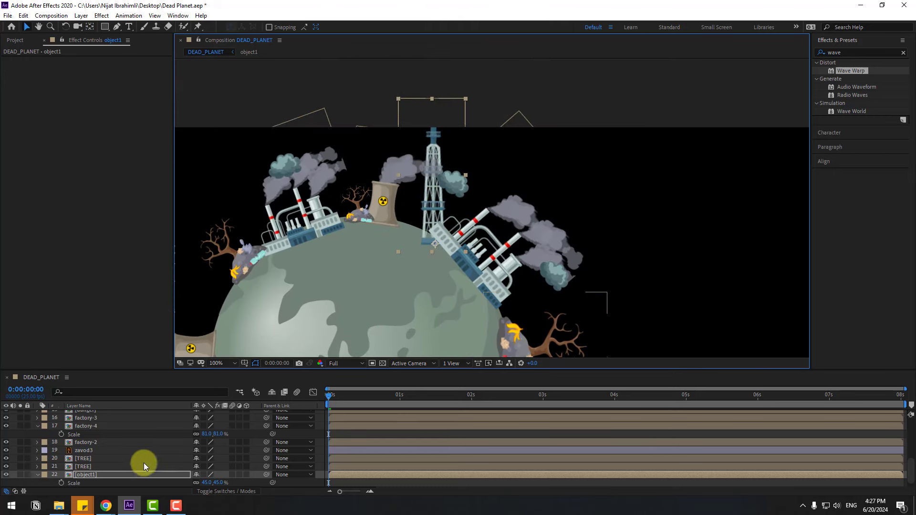
- Shrink the object1 tower, rotate it to 34° to stand on the planet's edge, and duplicate the layer
scroll(143, 472, "down", 1)
left_click_drag(205, 474, 229, 479)
key("r")
left_click(446, 242)
left_click_drag(437, 233, 465, 196)
key("ctrl+d")
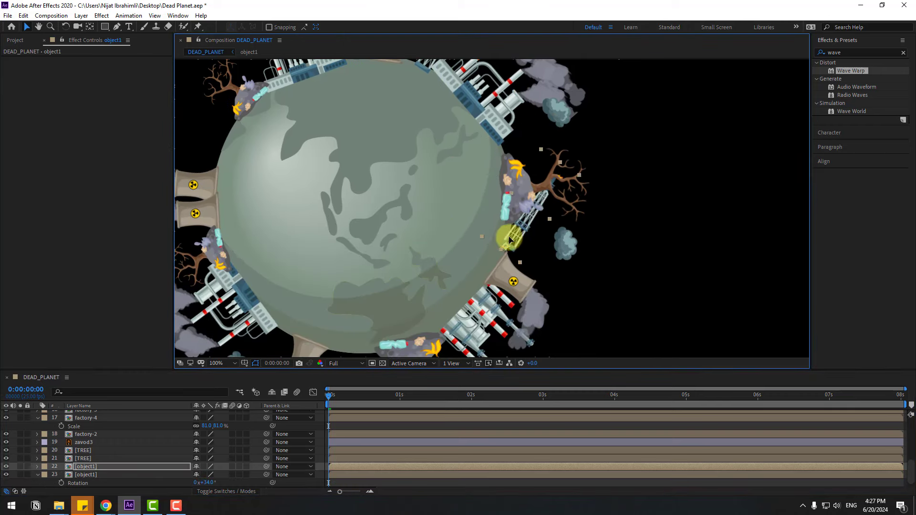
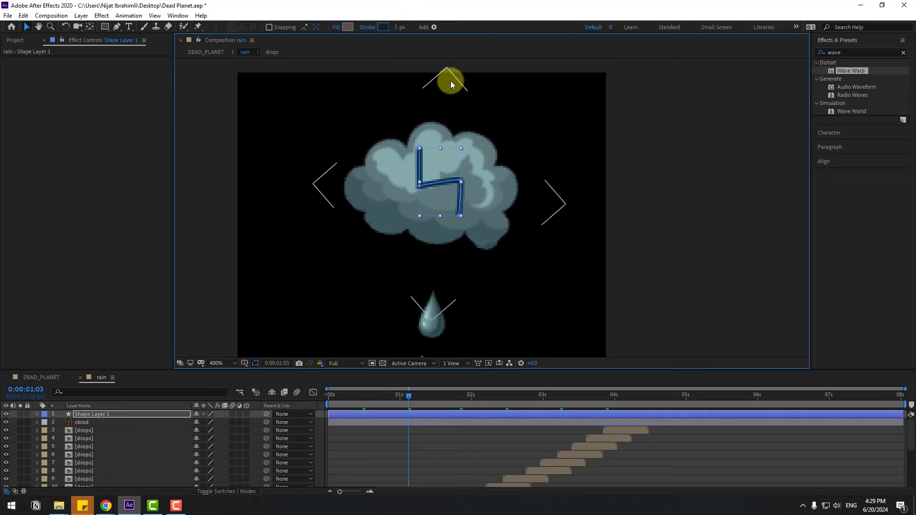
- Change the stroke color of the lightning bolt on Shape Layer 1 to bright yellow
left_click(383, 27)
left_click(373, 466)
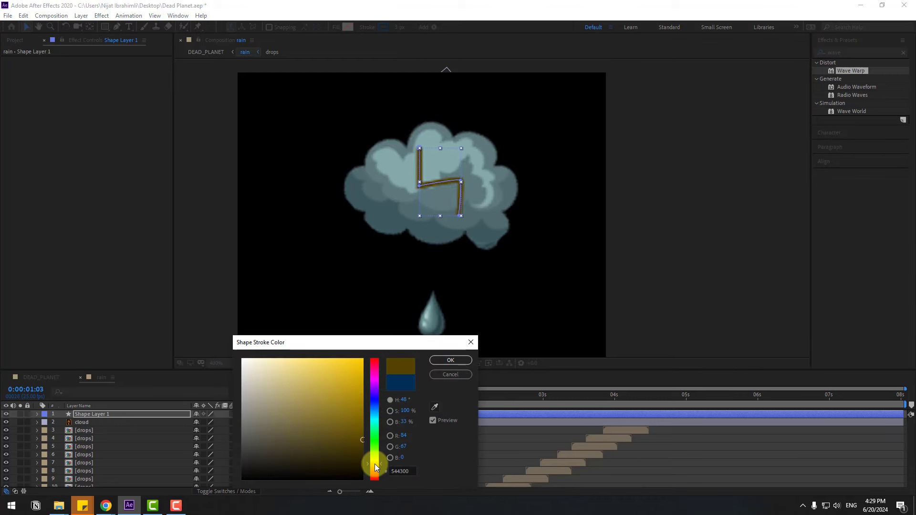
left_click_drag(361, 384, 352, 331)
left_click(441, 362)
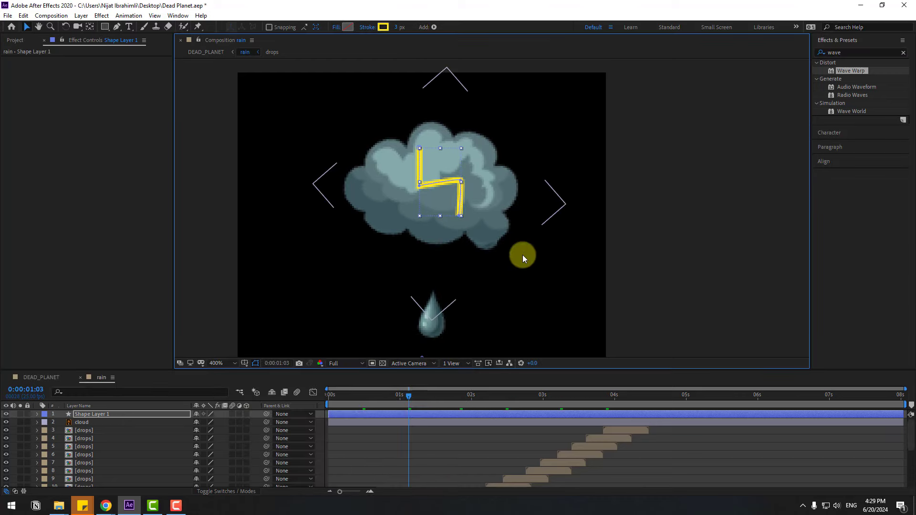
- Add a Trim Paths operator to the lightning shape layer and reveal its properties
left_click(101, 417)
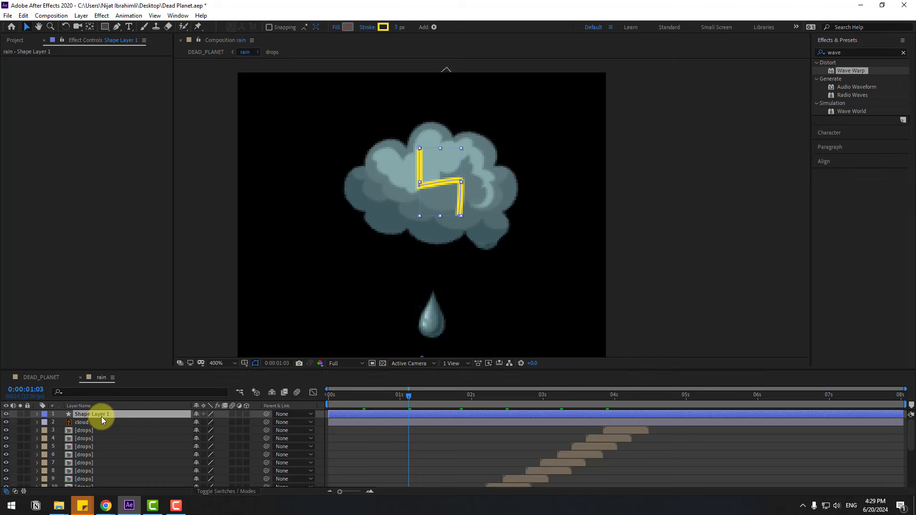
left_click(433, 28)
left_click(480, 188)
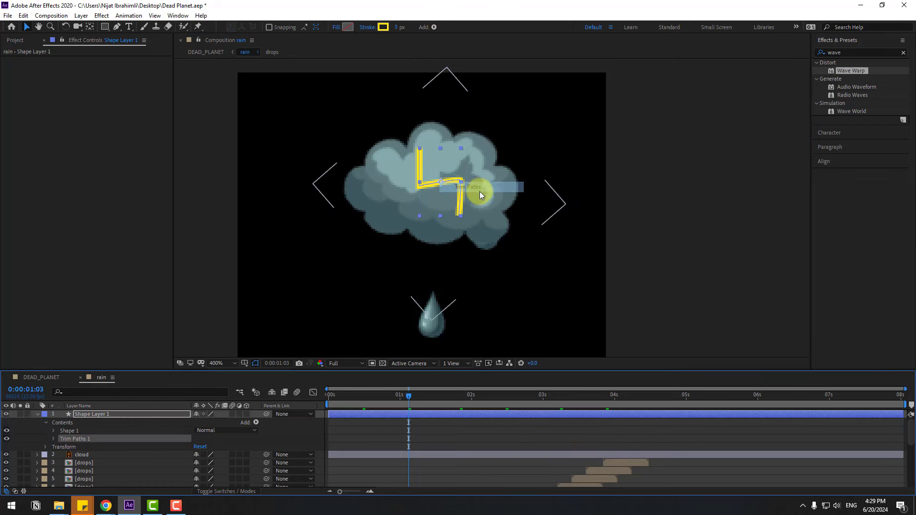
left_click(54, 440)
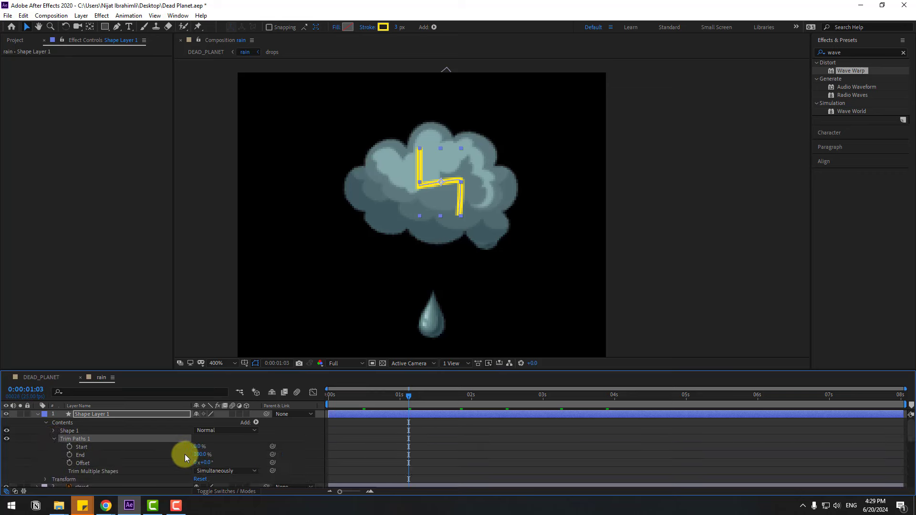
- Keyframe the Trim Paths End value at 0% on the first frame and 100% at frame 6
type("10")
left_click(137, 455)
left_click_drag(407, 398, 306, 401)
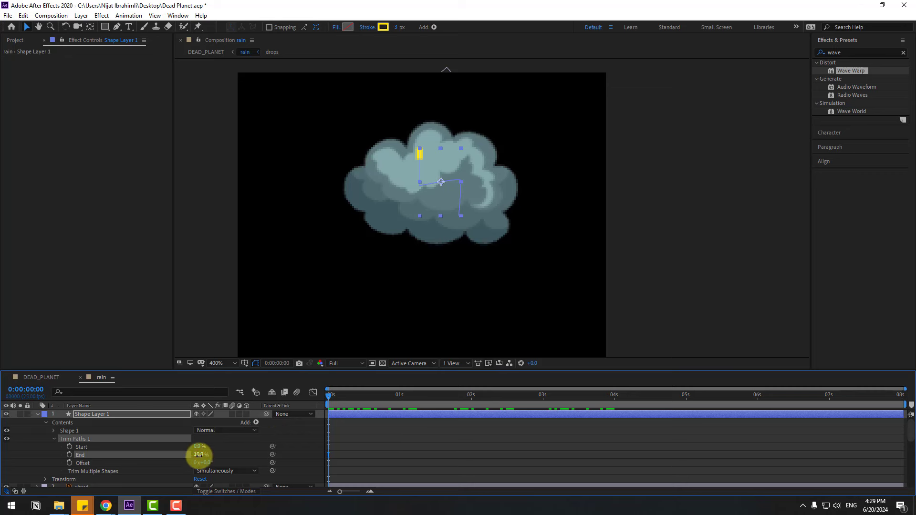
left_click_drag(199, 454, 164, 462)
left_click(70, 455)
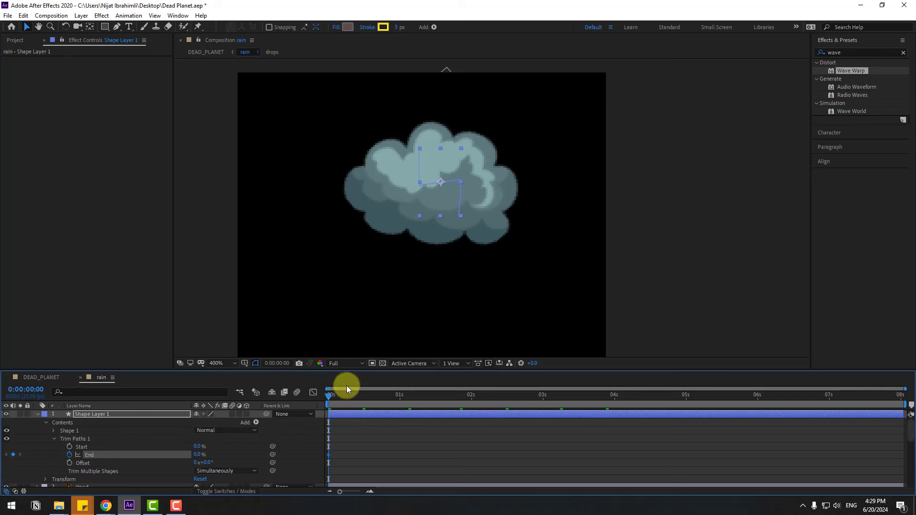
left_click(345, 396)
left_click_drag(199, 455, 296, 448)
- Keyframe the Trim Paths Start value so that it reaches 100% at frame 10
mouse_move(345, 397)
left_mouse_down()
mouse_move(337, 398)
mouse_move(355, 399)
left_mouse_up()
left_click(70, 447)
mouse_move(210, 446)
left_mouse_down()
mouse_move(373, 446)
mouse_move(327, 459)
left_mouse_up()
- Apply Easy Ease to all the Trim Paths keyframes and preview the lightning strike over the cloud
right_click(328, 457)
mouse_move(432, 449)
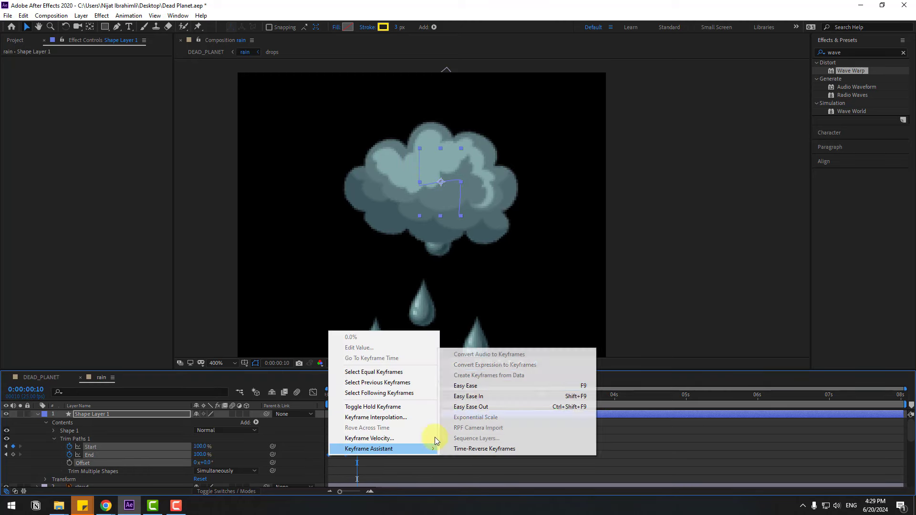
left_click(482, 390)
key("space")
scroll(549, 257, "down", 4)
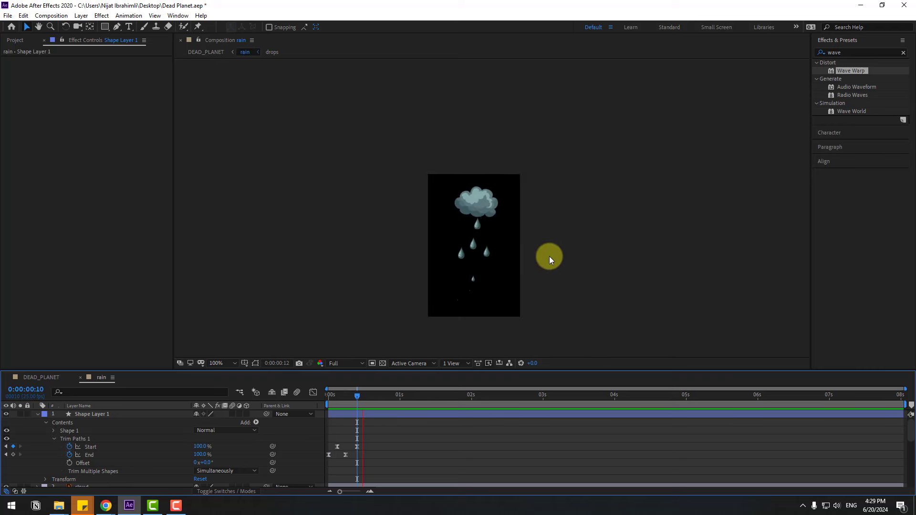
scroll(562, 254, "up", 2)
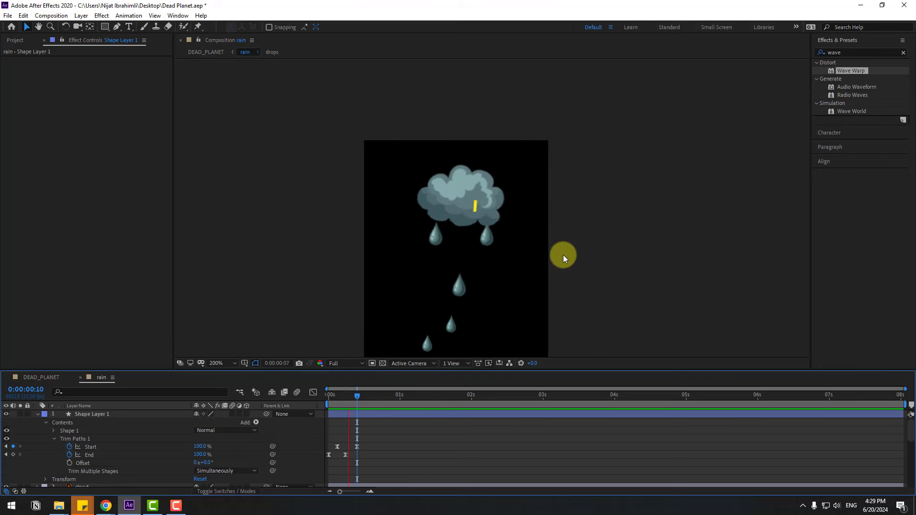
scroll(564, 255, "up", 2)
- Split Shape Layer 1 at frame 10, where the lightning disappears, and delete the remainder after the split
left_click(343, 396)
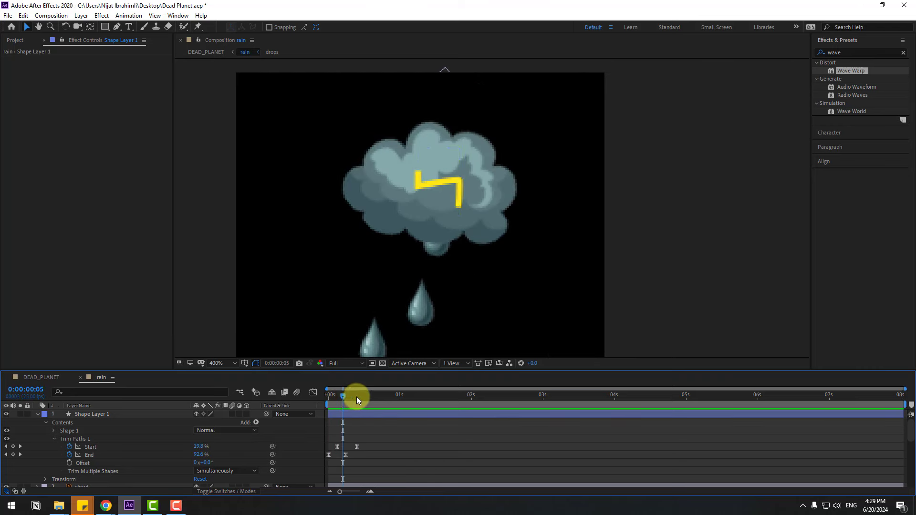
left_click(361, 415)
left_click_drag(356, 400, 357, 400)
left_click(358, 417)
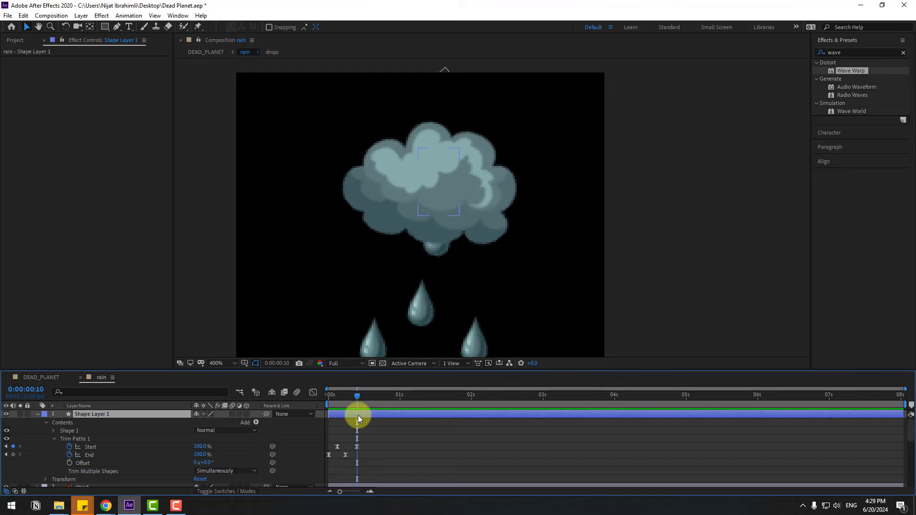
left_click(26, 15)
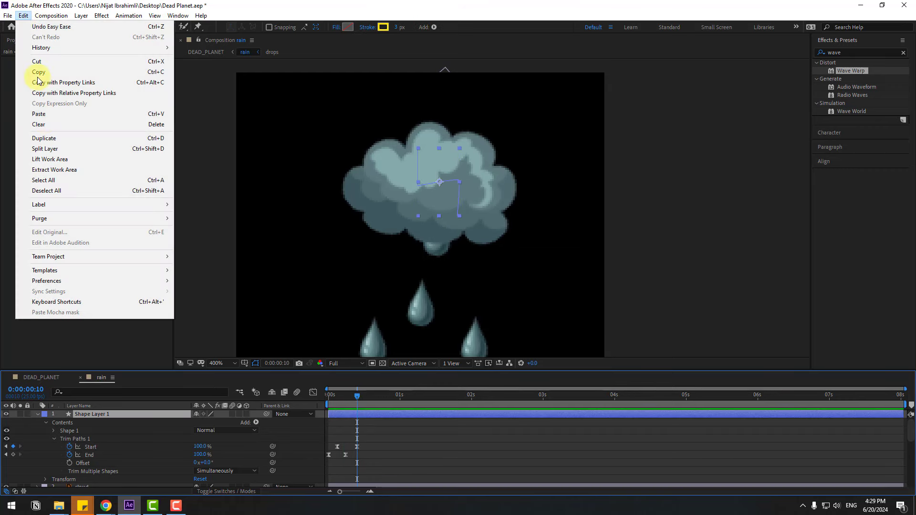
left_click(45, 148)
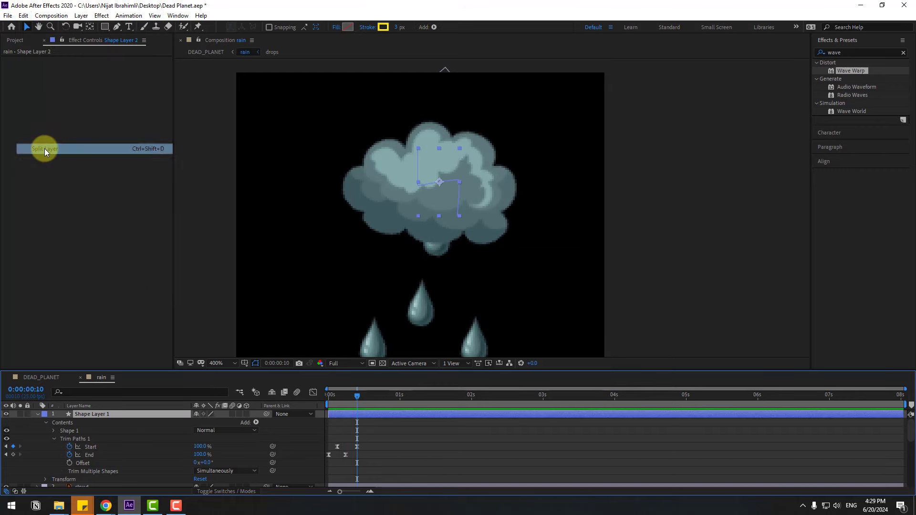
left_click(38, 414)
- Apply a Glow effect to the lightning layer with a radius of 17 and a threshold of 79.2%
left_click(352, 403)
left_click_drag(352, 405, 345, 403)
left_click(859, 53)
type("glow")
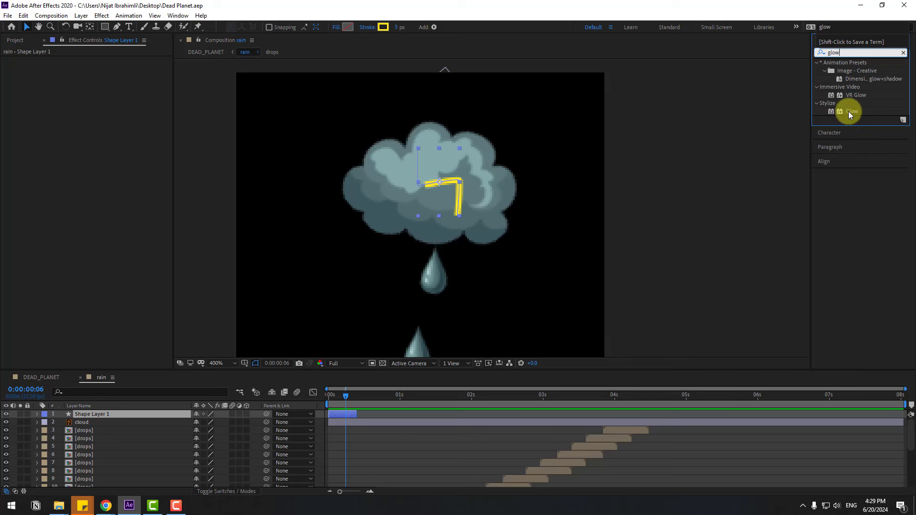
left_click_drag(849, 111, 96, 414)
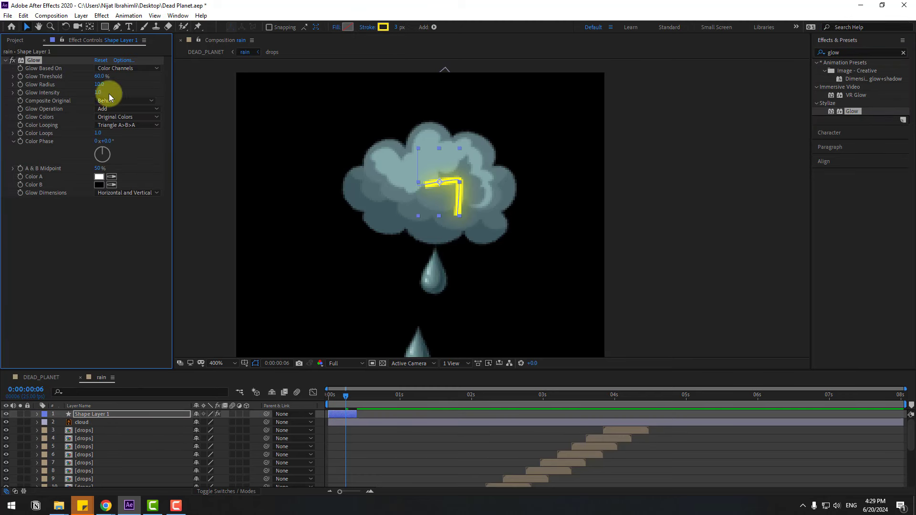
left_click_drag(98, 87, 115, 76)
- Add a second Glow to the lightning with threshold 46.7%, radius 40 and intensity 0.2, and preview it
left_click_drag(852, 112, 100, 407)
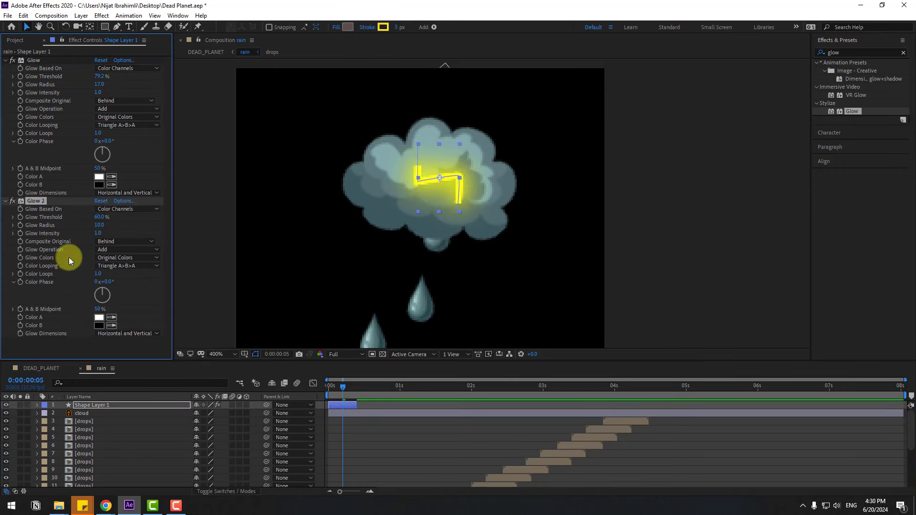
left_click_drag(99, 225, 49, 242)
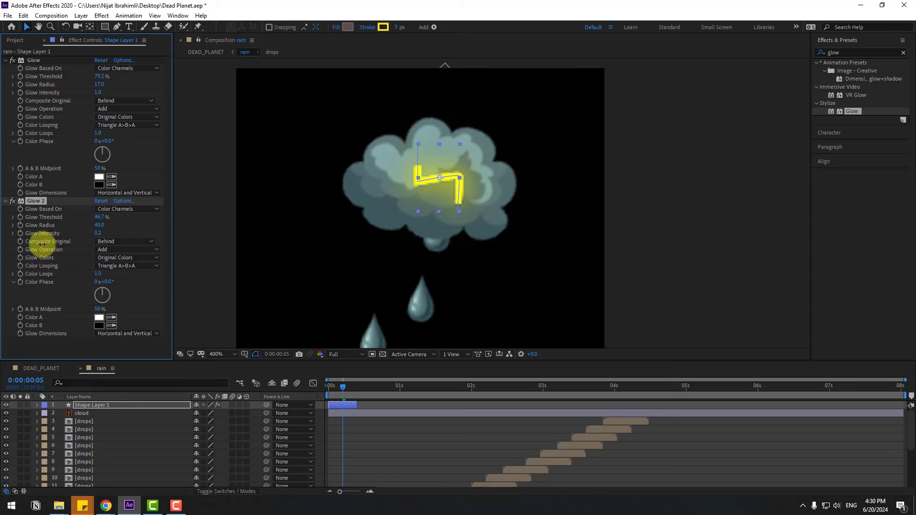
key("space")
scroll(470, 281, "down", 2)
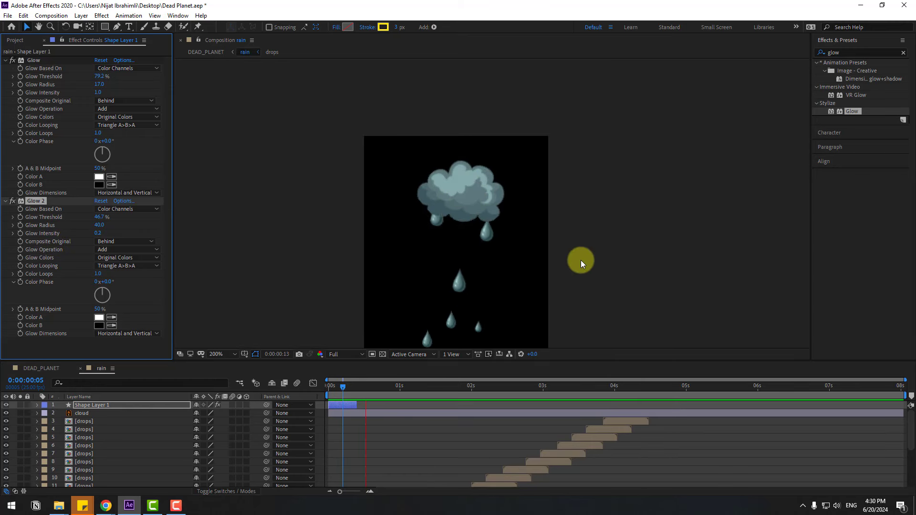
key("space")
- Apply a Glow effect to the cloud layer with radius 60 and threshold 67.8%, and preview it from the start
left_click(82, 414)
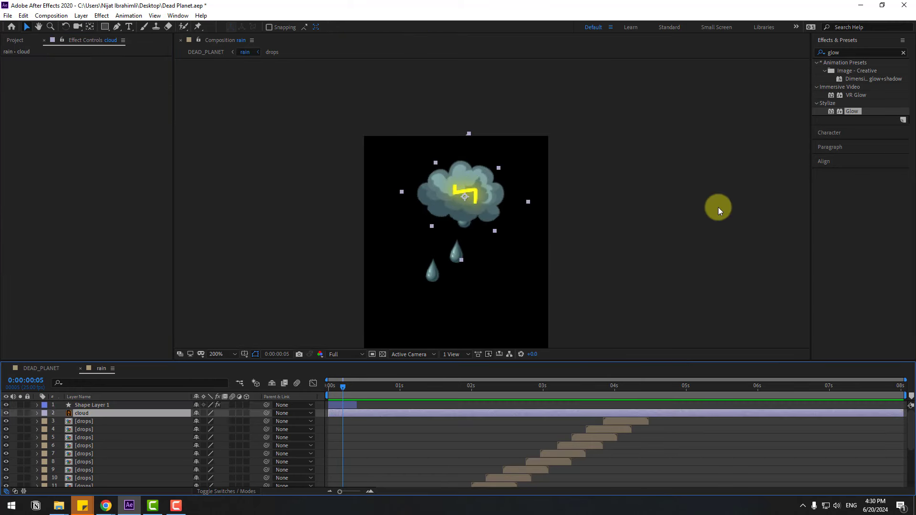
left_click_drag(851, 111, 76, 414)
scroll(409, 242, "up", 2)
mouse_move(99, 84)
left_mouse_down()
mouse_move(123, 84)
mouse_move(82, 78)
mouse_move(112, 73)
mouse_move(103, 74)
left_mouse_up()
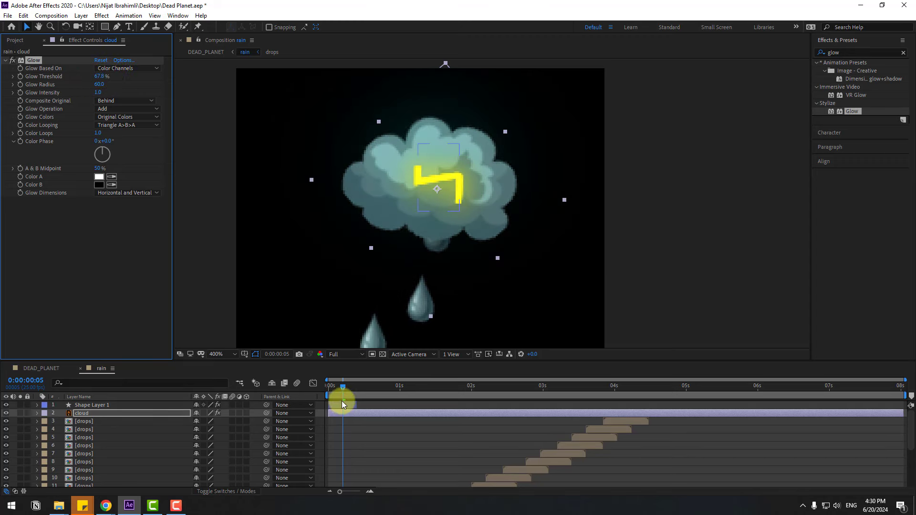
left_click_drag(343, 387, 327, 387)
key("space")
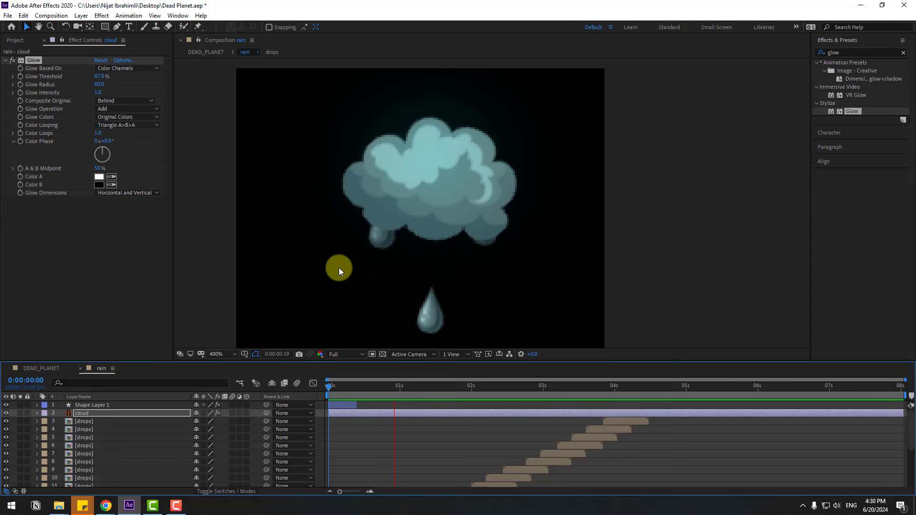
key("space")
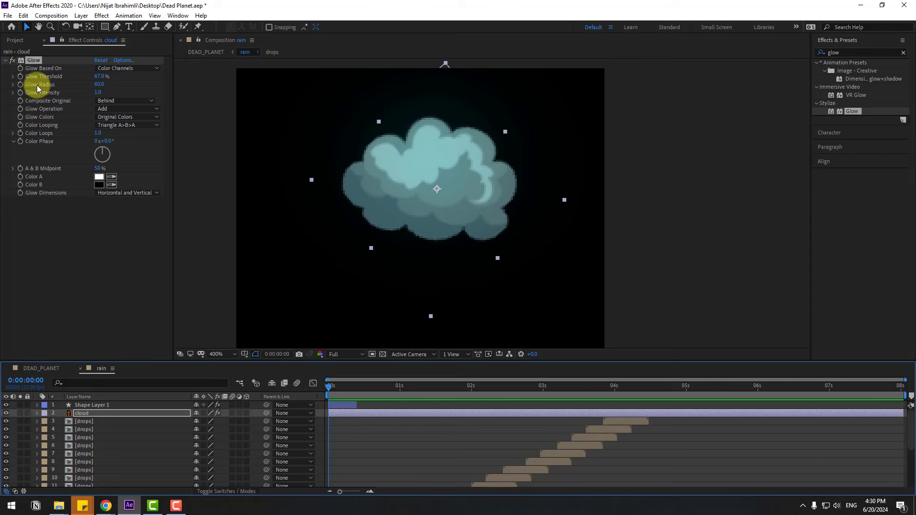
- Add the expression wiggle(1,8) to the cloud's Glow Threshold and play the animation
left_click(20, 76, "alt")
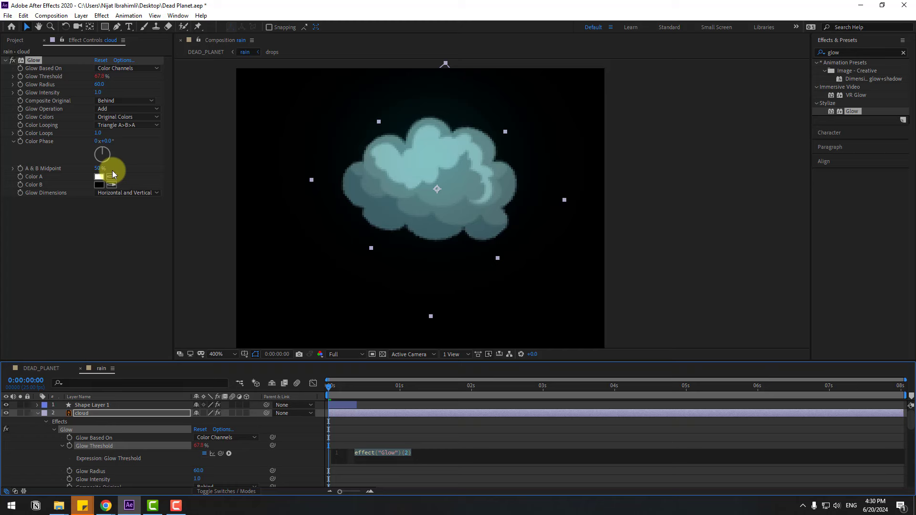
type("wiggle()")
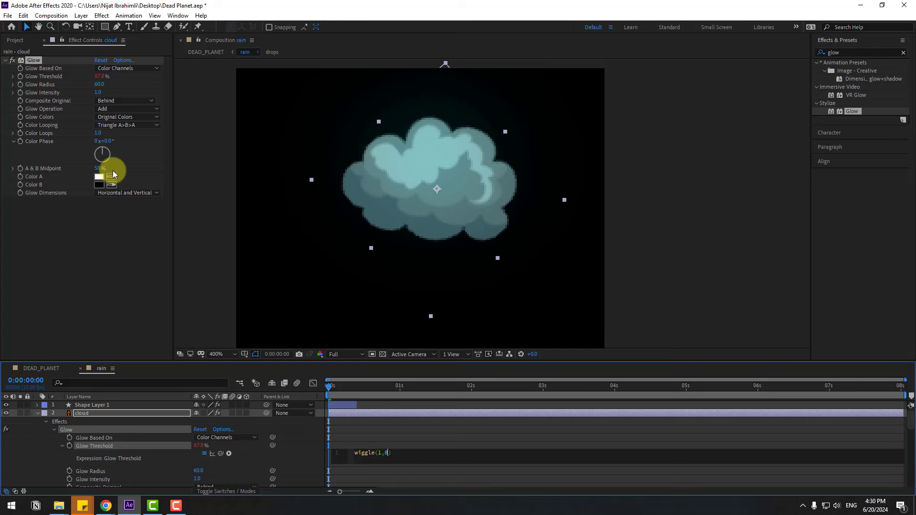
left_click(333, 436)
key("space")
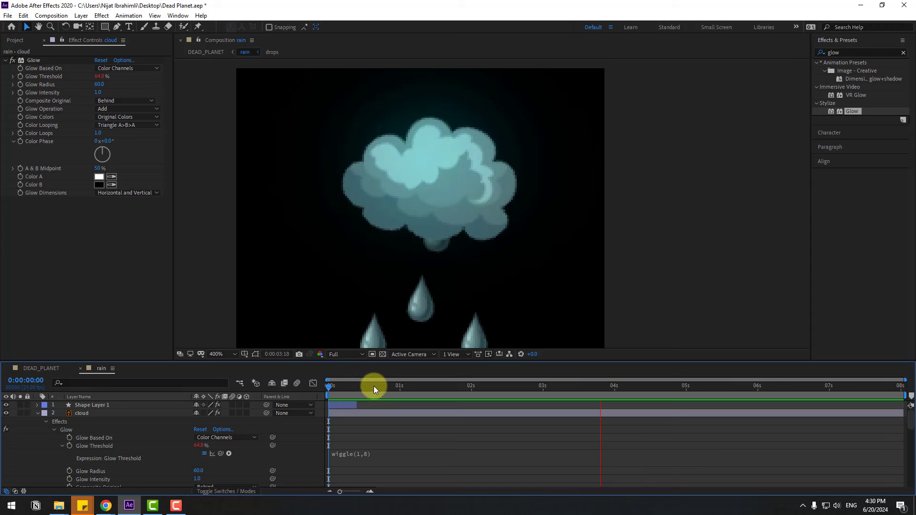
- Change the Glow Threshold expression to wiggle(5,8), preview the flicker and collapse the cloud layer's properties
left_click(352, 387)
left_click(362, 457)
double_click(384, 454)
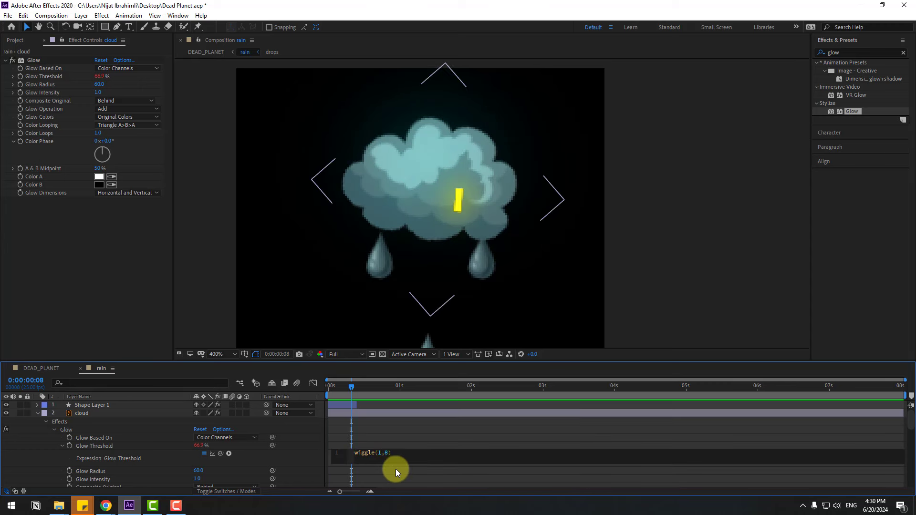
type("5")
left_click(405, 446)
key("space")
scroll(479, 279, "down", 4)
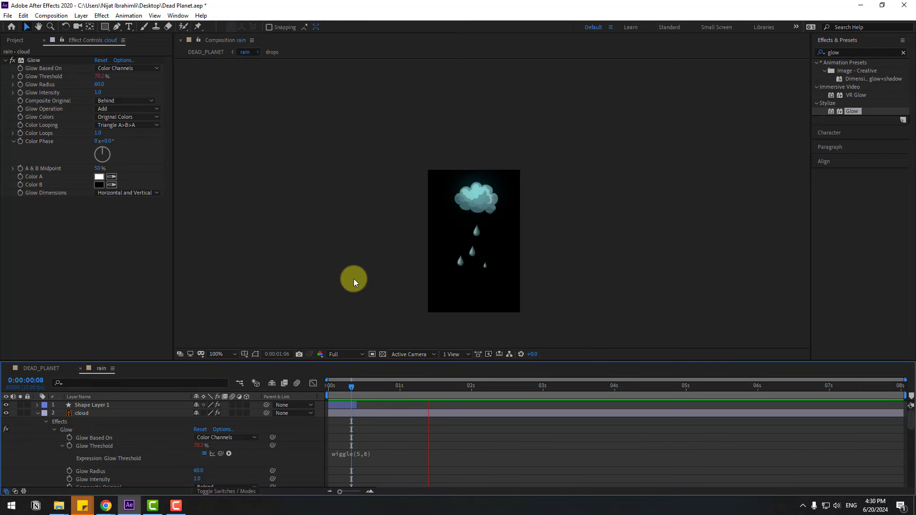
key("space")
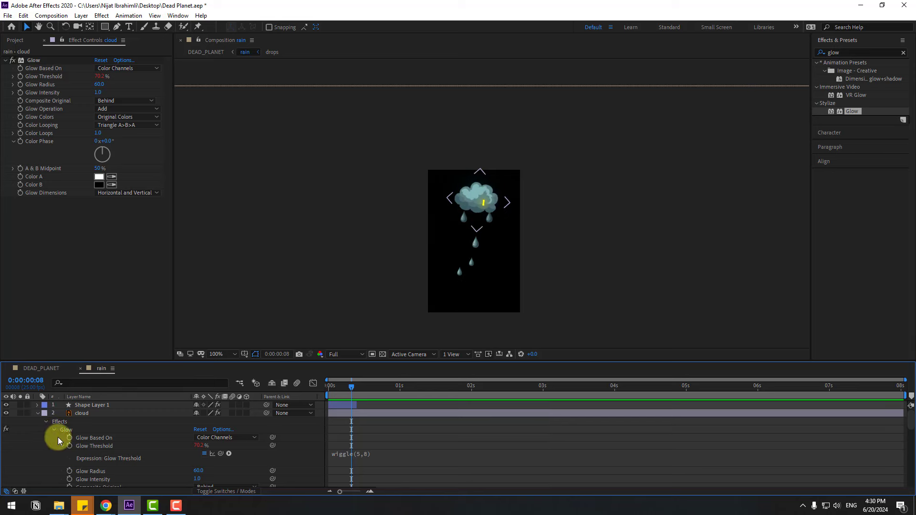
left_click(38, 413)
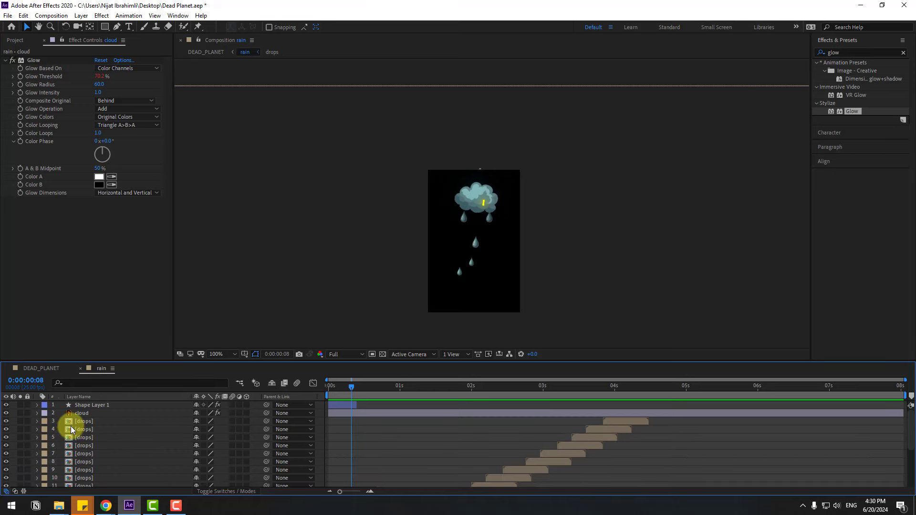
- Duplicate the lightning layer several times, spread the copies roughly one second apart along the timeline, and preview
left_click(87, 406)
key("ctrl+d")
left_click_drag(340, 405, 409, 405)
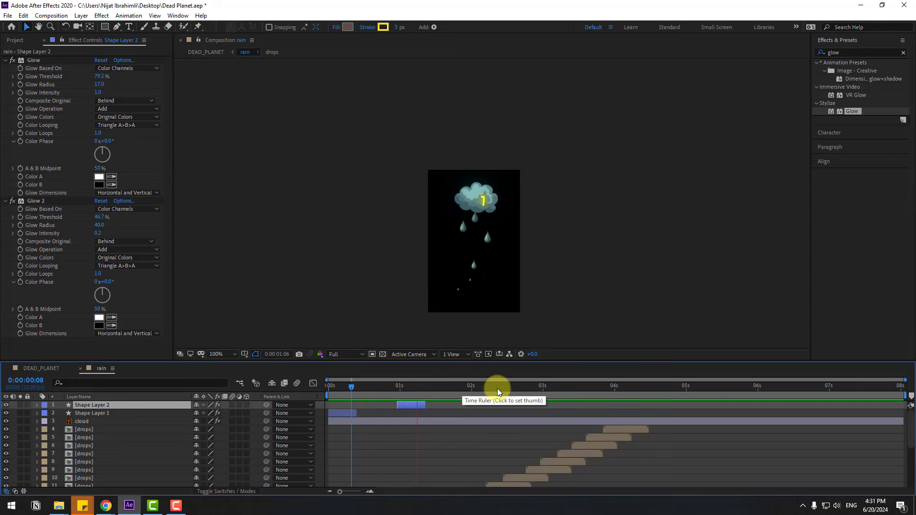
key("ctrl+d")
left_click_drag(407, 410, 722, 406)
key("ctrl+d")
key("ctrl+d")
key("ctrl+d")
key("ctrl+d")
key("space")
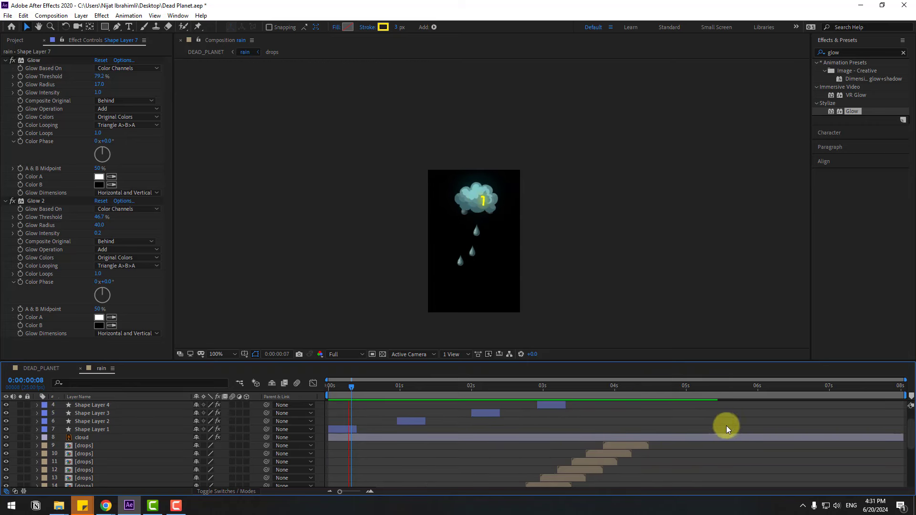
- End the work area at about 4.5 seconds, trim the rain composition to it and return to DEAD_PLANET at 0:00:03:14
mouse_move(634, 391)
left_mouse_down()
mouse_move(695, 384)
mouse_move(642, 395)
mouse_move(638, 387)
left_mouse_up()
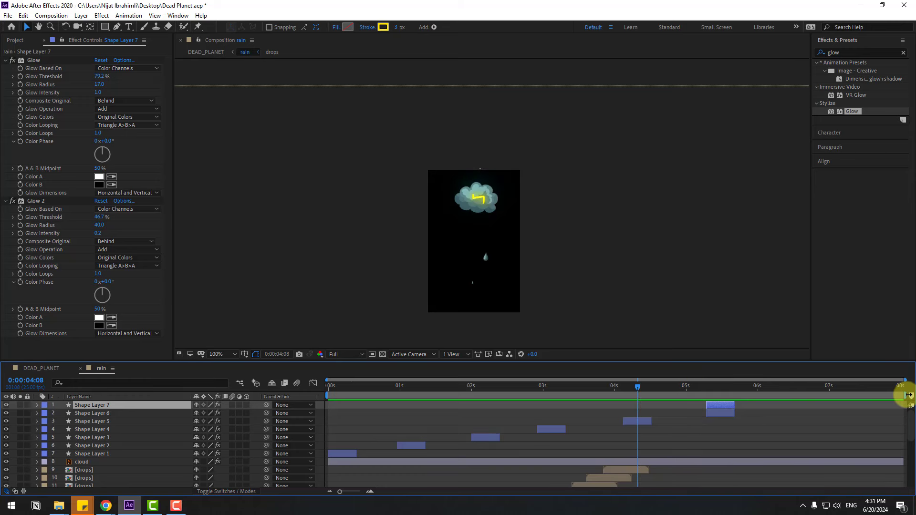
left_click_drag(905, 395, 659, 402)
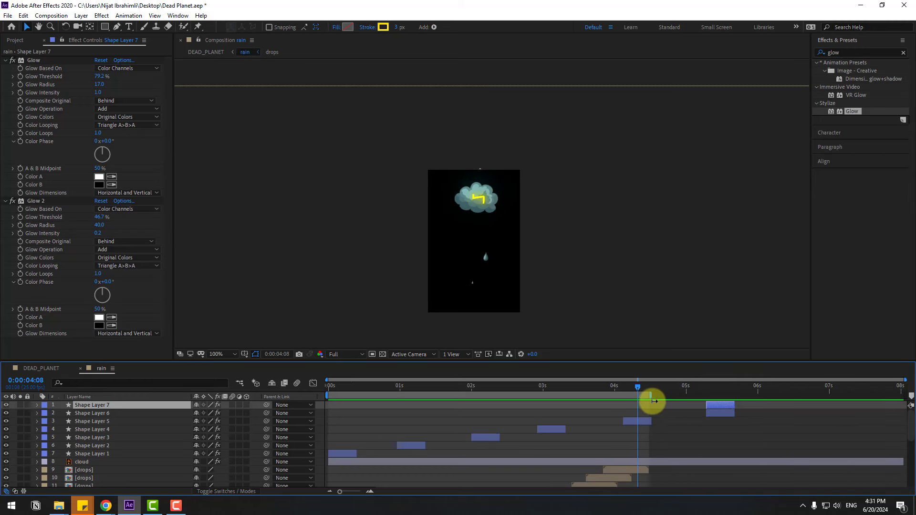
right_click(629, 394)
left_click(645, 421)
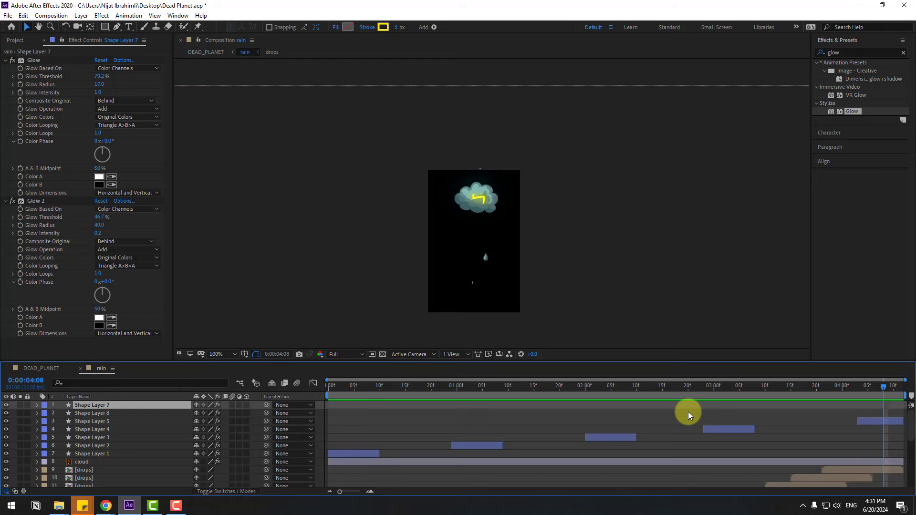
left_click(47, 368)
left_click(584, 385)
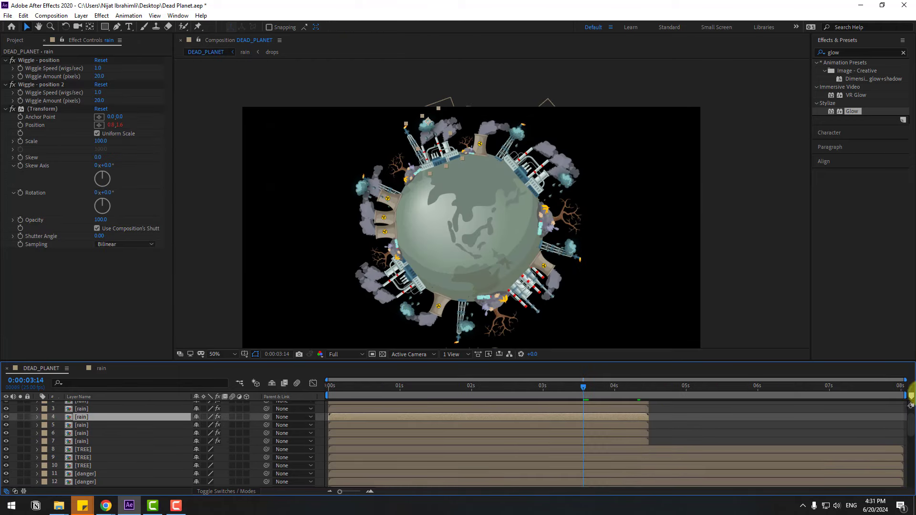
- End the DEAD_PLANET work area at about 4.5 seconds, trim the composition to it and preview
left_click_drag(902, 397, 656, 408)
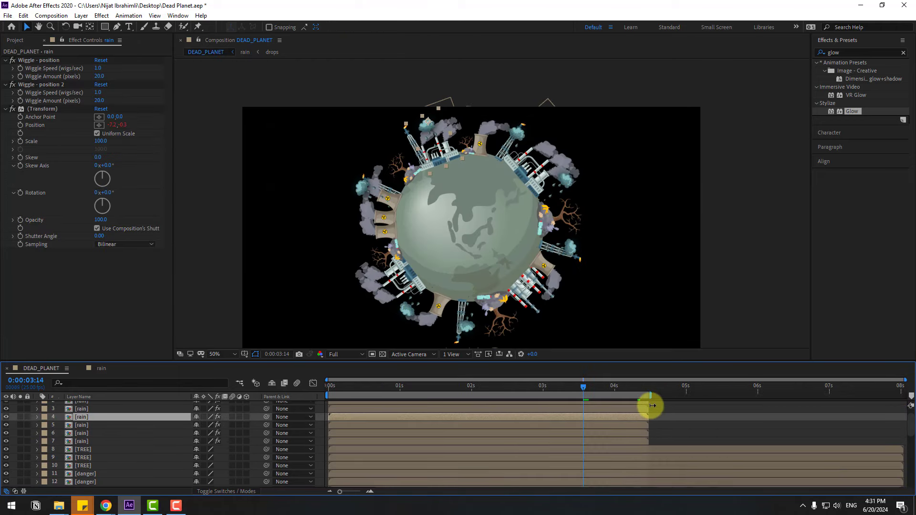
right_click(647, 399)
left_click(661, 426)
key("space")
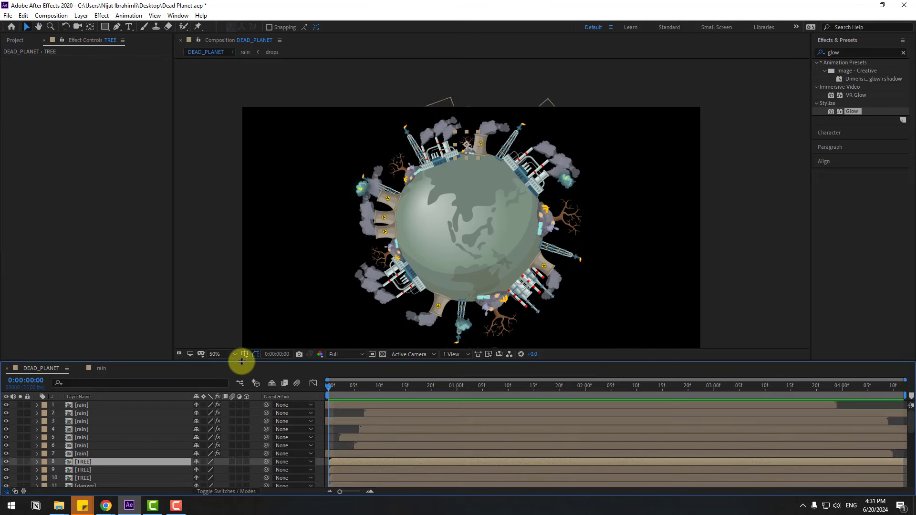
- Create a near-black (#090909) solid named BG and place it beneath the earth layer
left_click_drag(242, 361, 231, 254)
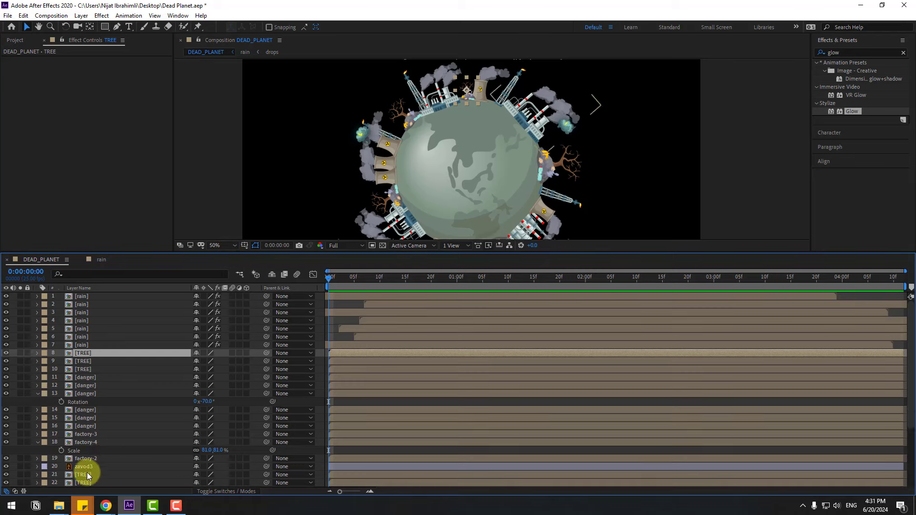
left_click(81, 16)
mouse_move(105, 29)
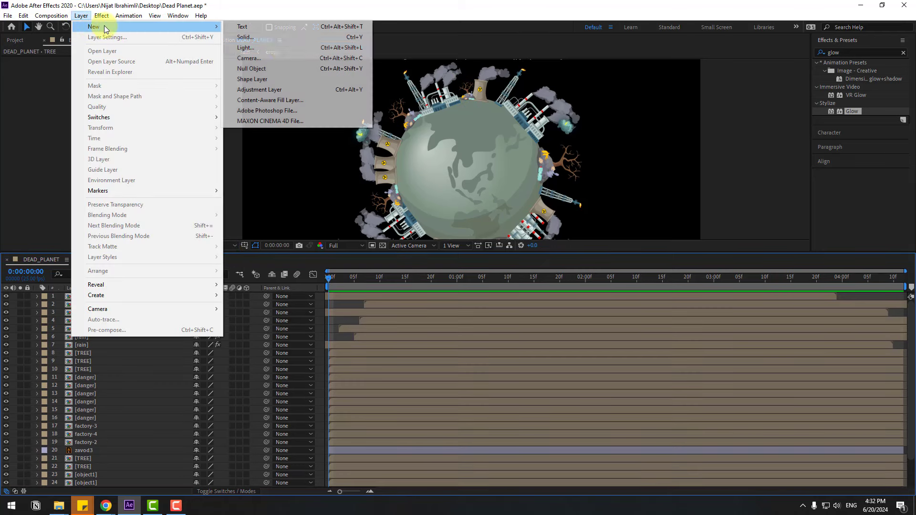
left_click(267, 37)
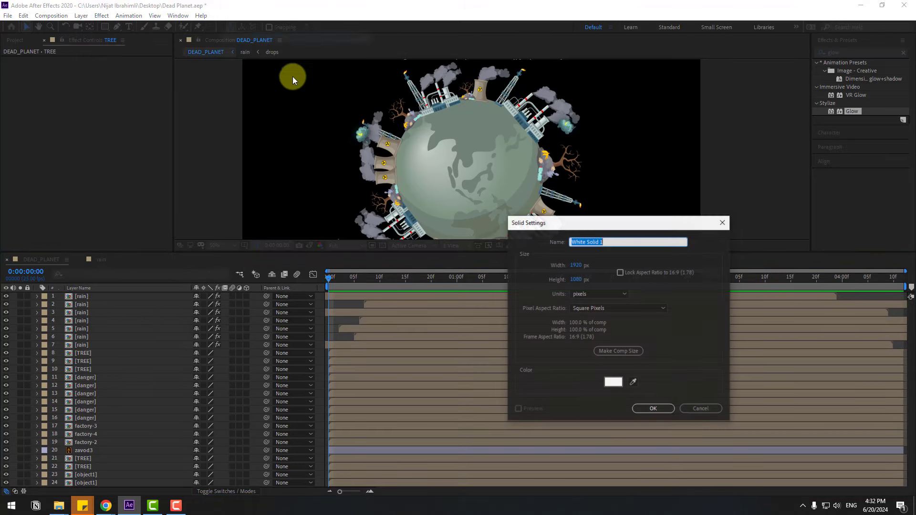
left_click(618, 382)
left_click_drag(320, 450, 234, 471)
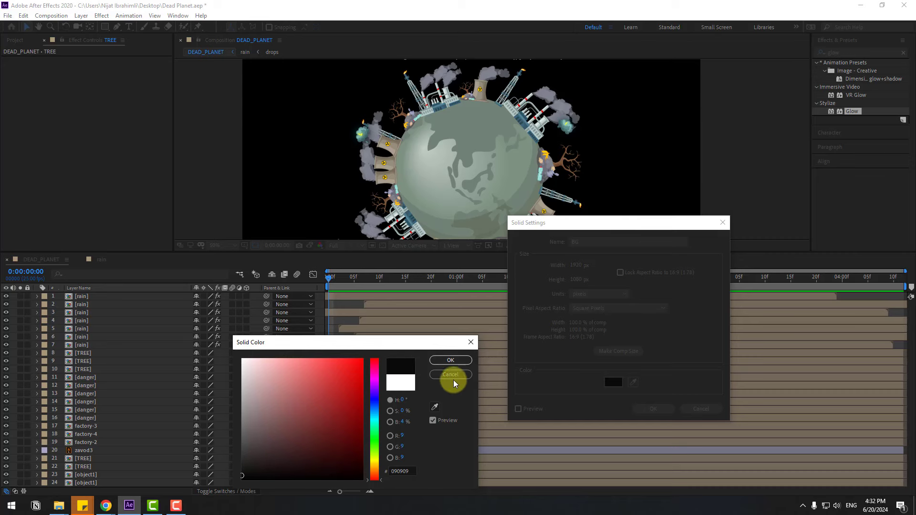
left_click(451, 361)
left_click(645, 410)
left_click_drag(83, 298, 98, 486)
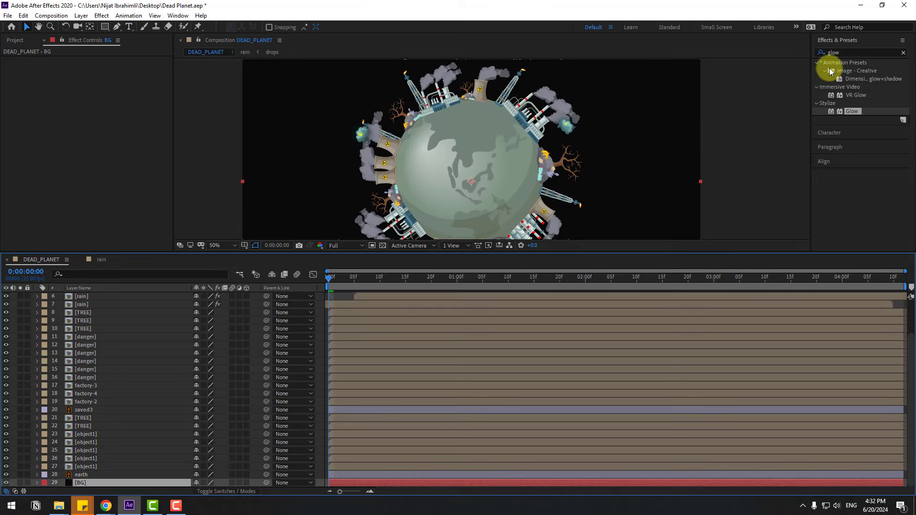
- Find the Gradient Ramp effect and apply it to the BG layer
left_click(845, 51)
type("g")
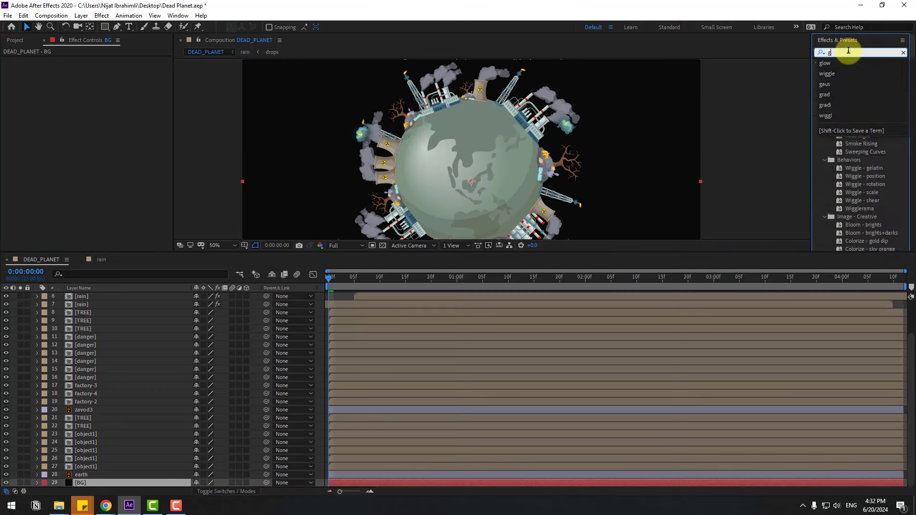
type("radie")
left_click_drag(878, 103, 84, 480)
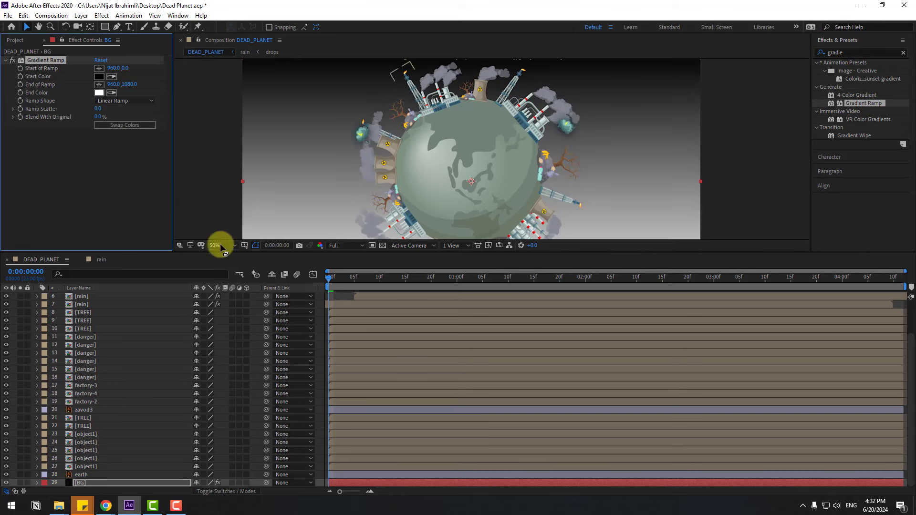
- Set the Gradient Ramp's Start Color on BG to deep blue #005579
left_click_drag(267, 252, 209, 395)
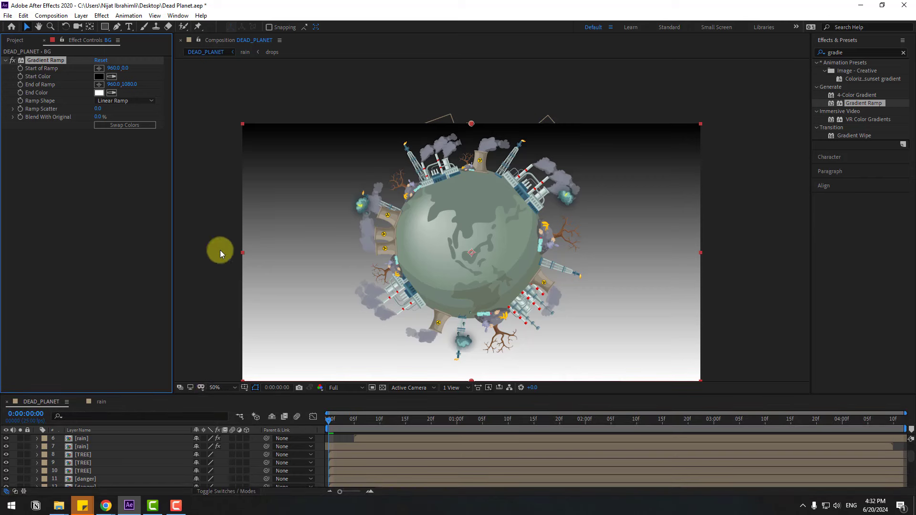
left_click(216, 387)
left_click(239, 213)
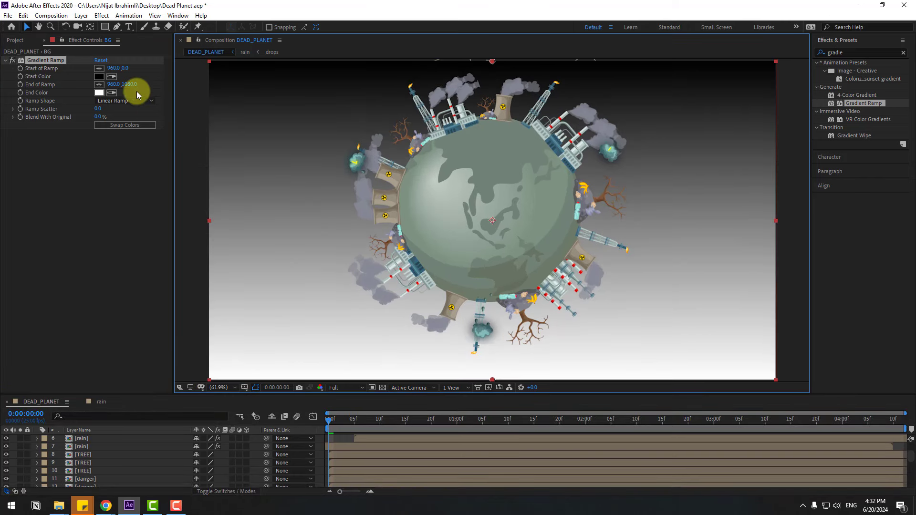
left_click(98, 78)
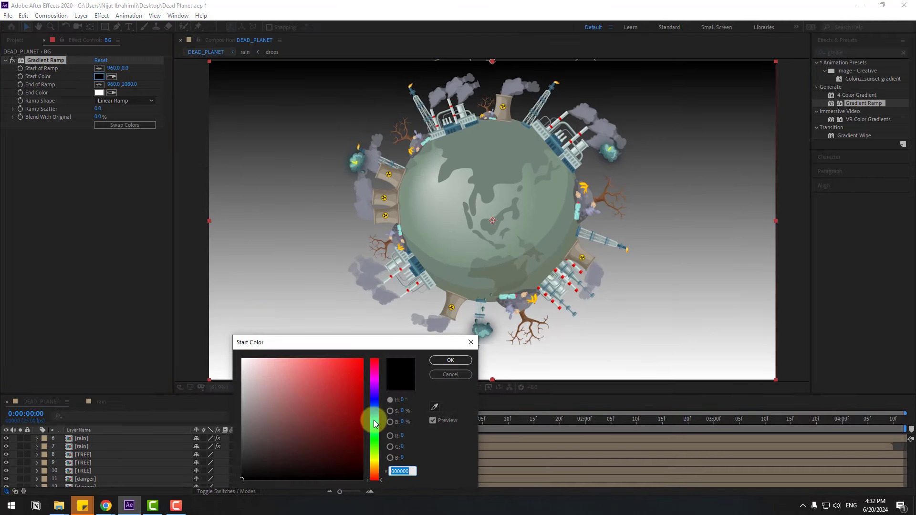
left_click(374, 414)
left_click(365, 424)
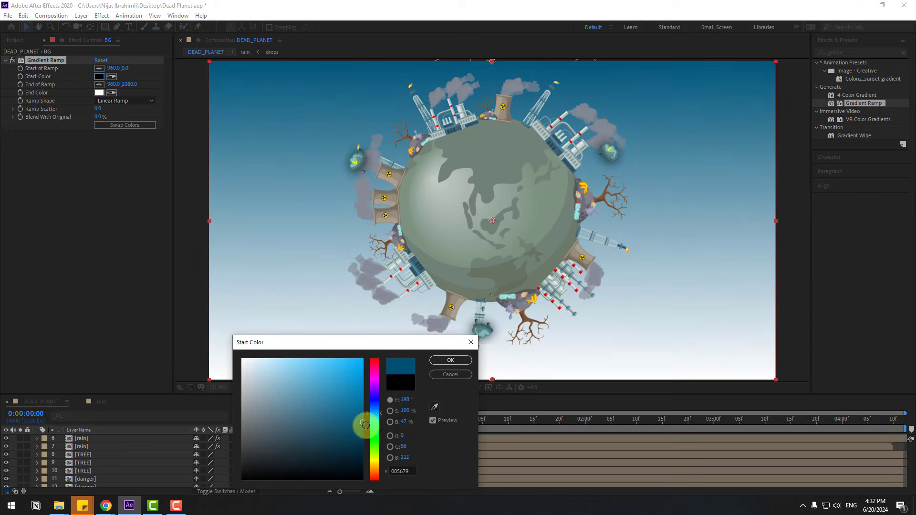
left_click(444, 361)
- Set the Gradient Ramp's End Color to the nearly black blue #000207
left_click(99, 93)
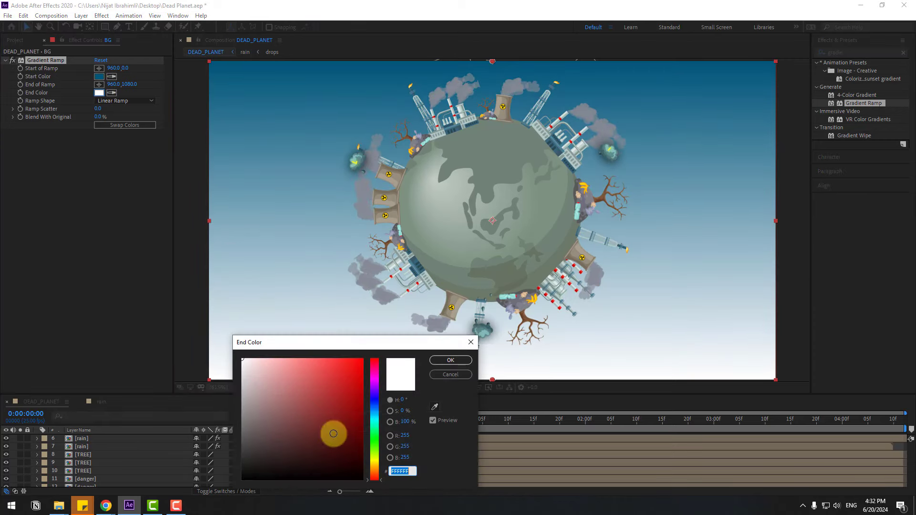
left_click(373, 407)
left_click(365, 465)
left_click_drag(365, 466, 372, 492)
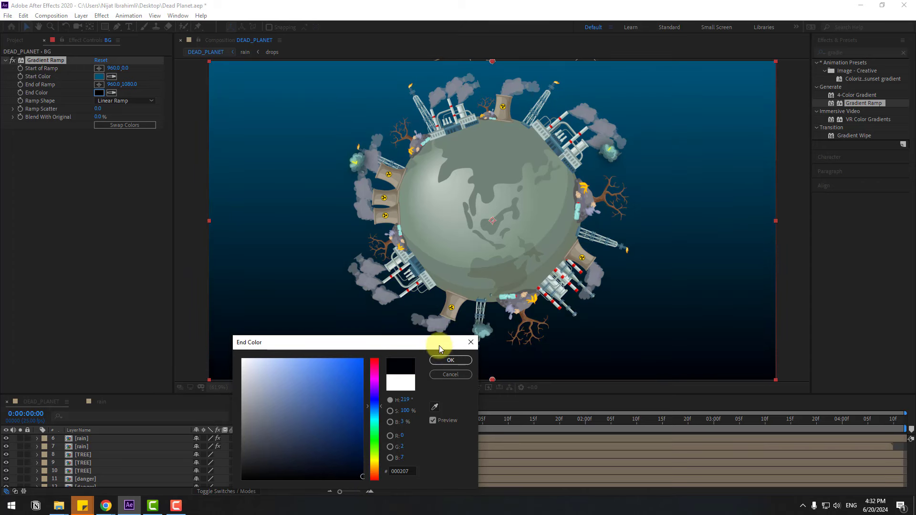
left_click(433, 361)
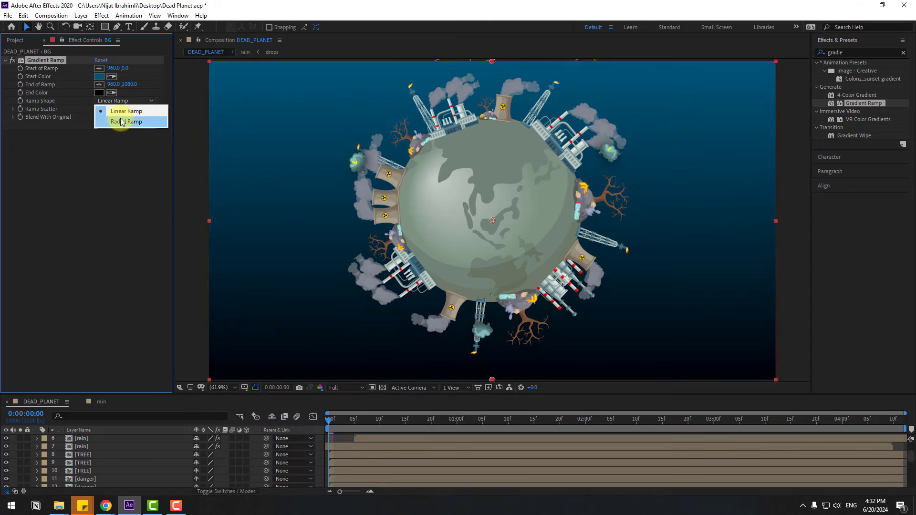
- Switch the gradient to Radial Ramp, starting near the planet's centre (946, 518) and ending below the frame (956, 1208)
left_click(119, 122)
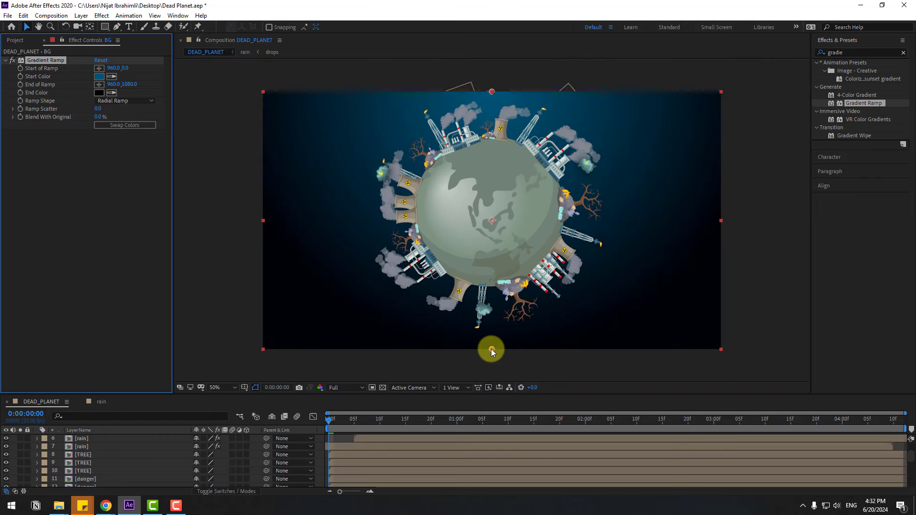
left_click_drag(492, 351, 491, 382)
left_click_drag(492, 92, 487, 216)
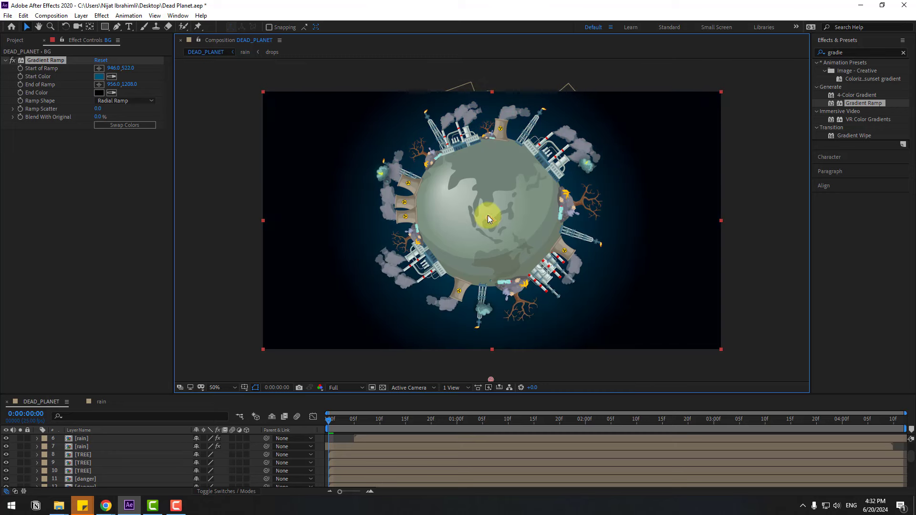
- Change the gradient's End Color to navy #000C23 and darken its Start Color to a very dark blue
left_click(101, 95)
mouse_move(365, 479)
left_mouse_down()
mouse_move(366, 460)
mouse_move(372, 469)
left_mouse_up()
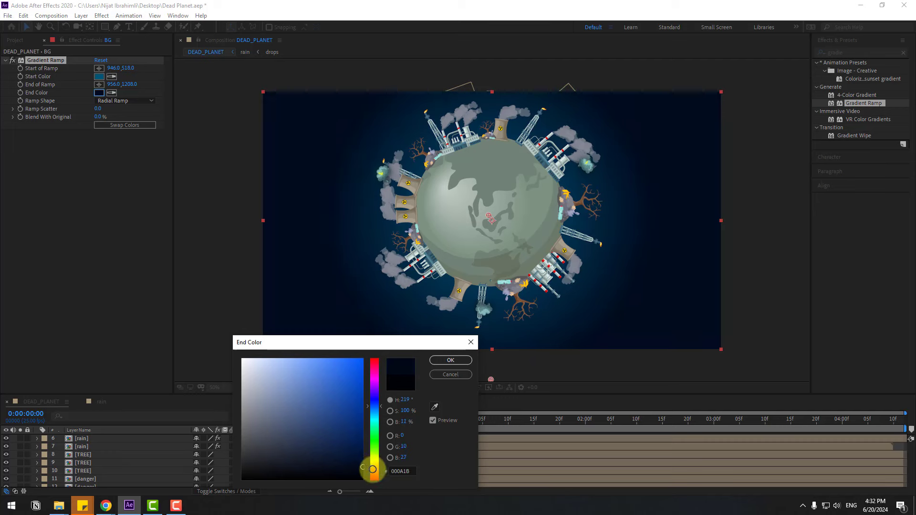
left_click(451, 360)
left_click(99, 77)
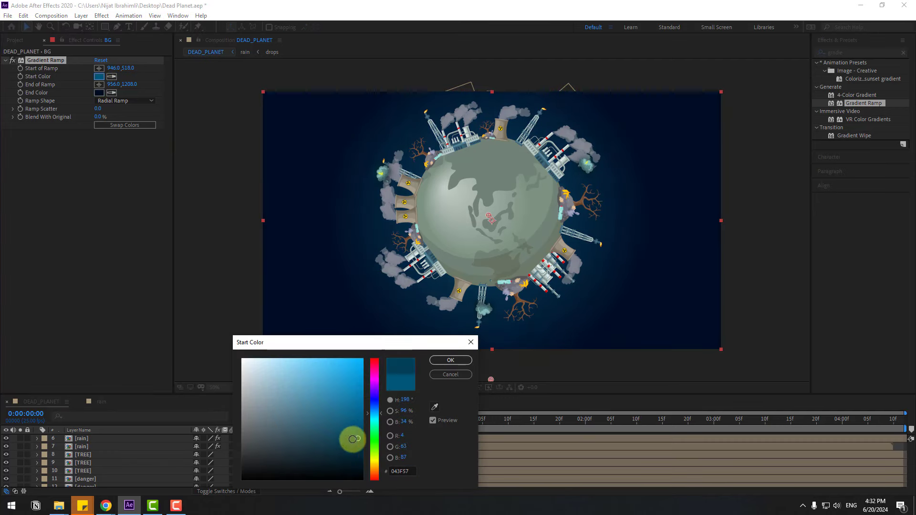
mouse_move(310, 409)
left_mouse_down()
mouse_move(395, 437)
mouse_move(396, 472)
left_mouse_up()
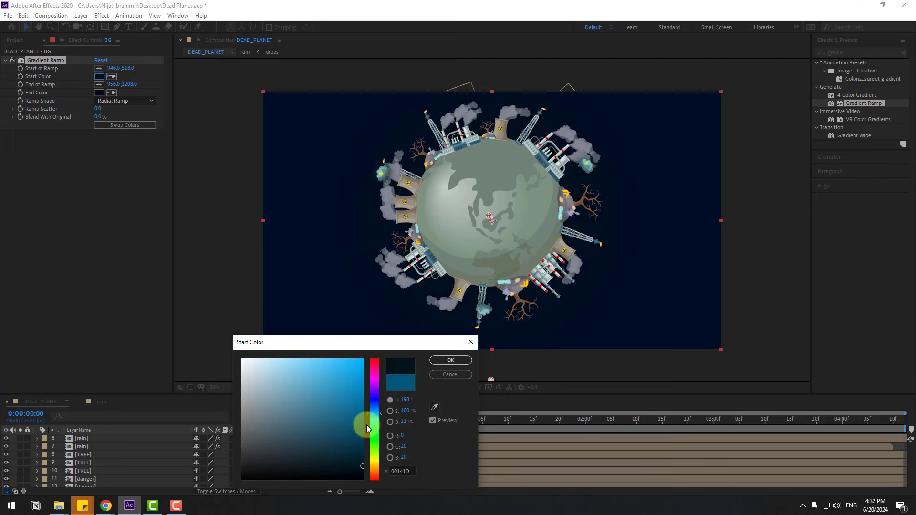
left_click(431, 359)
- Set the gradient's Ramp Scatter to 100 and deselect the BG layer
type("100")
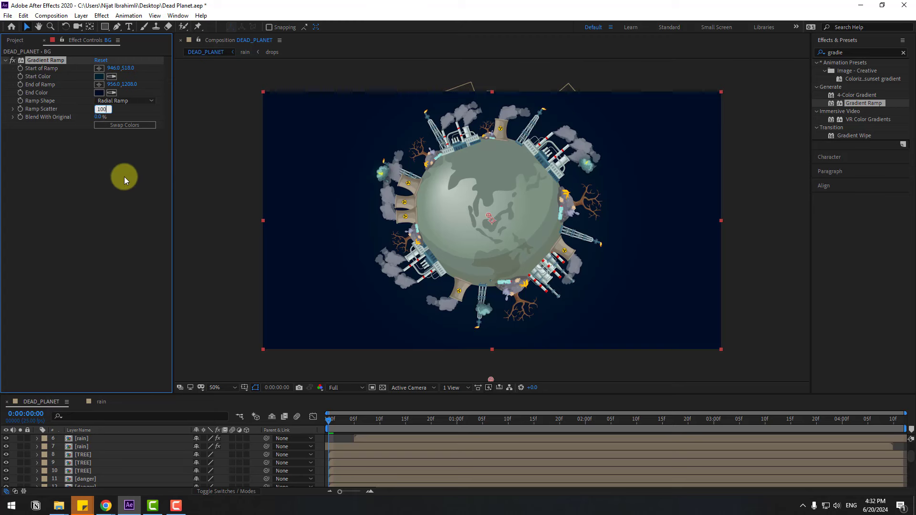
key("Return")
left_click(511, 371)
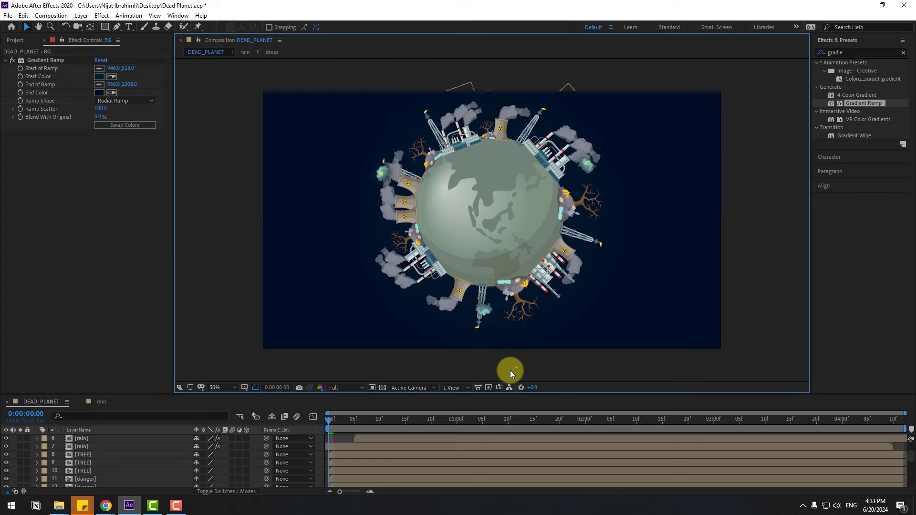
- Duplicate the BG layer and remove Gradient Ramp from the upper copy
scroll(118, 465, "down", 6)
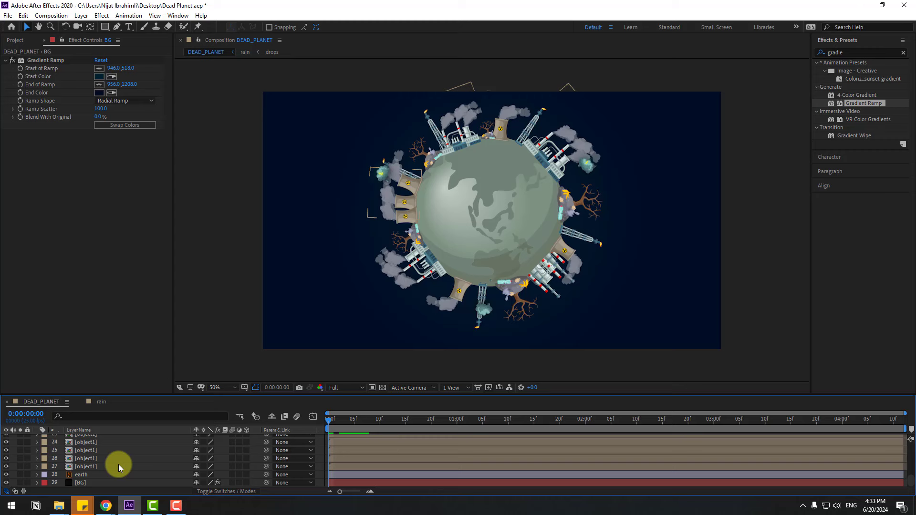
left_click(82, 482)
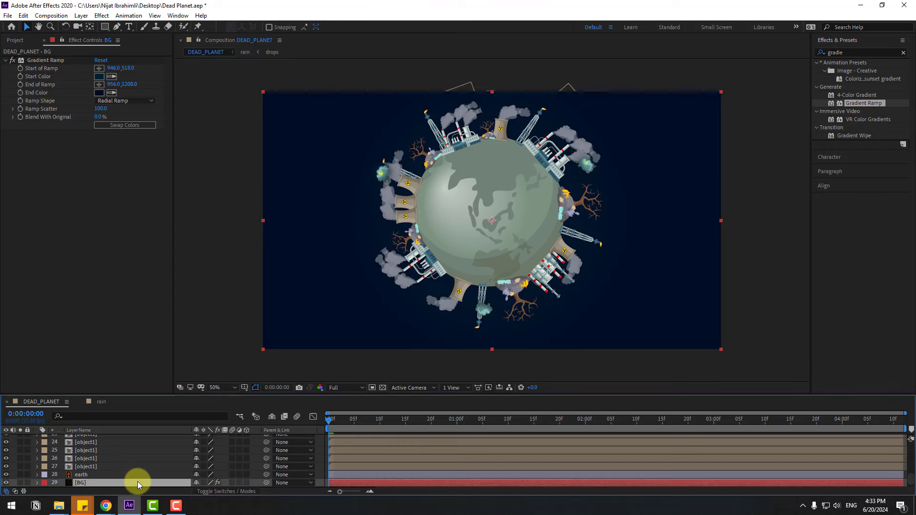
key("ctrl+d")
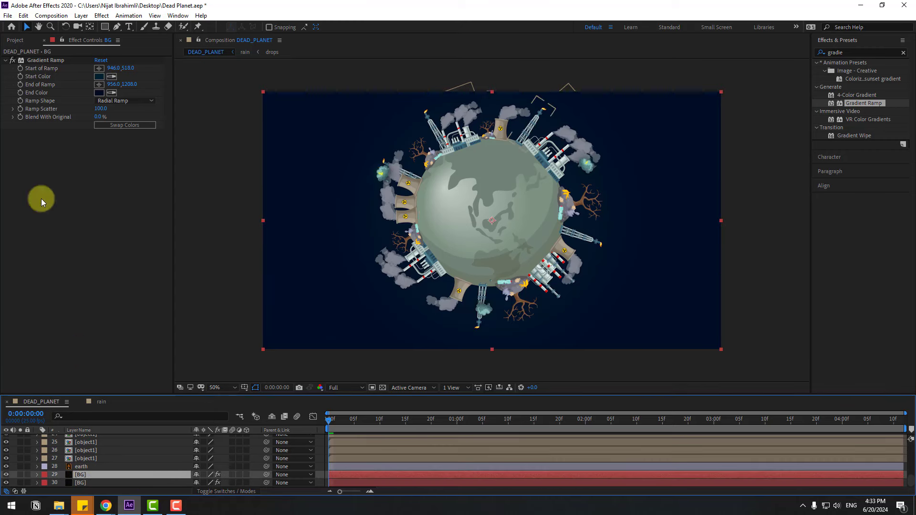
left_click(42, 63)
key("Delete")
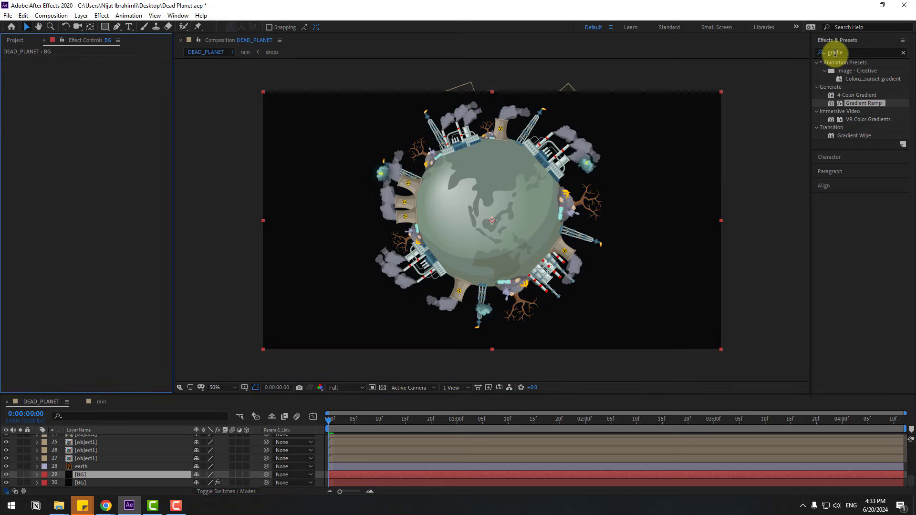
- Apply CC Star Burst to the upper BG copy and rename that layer star
left_click(814, 54)
type("star")
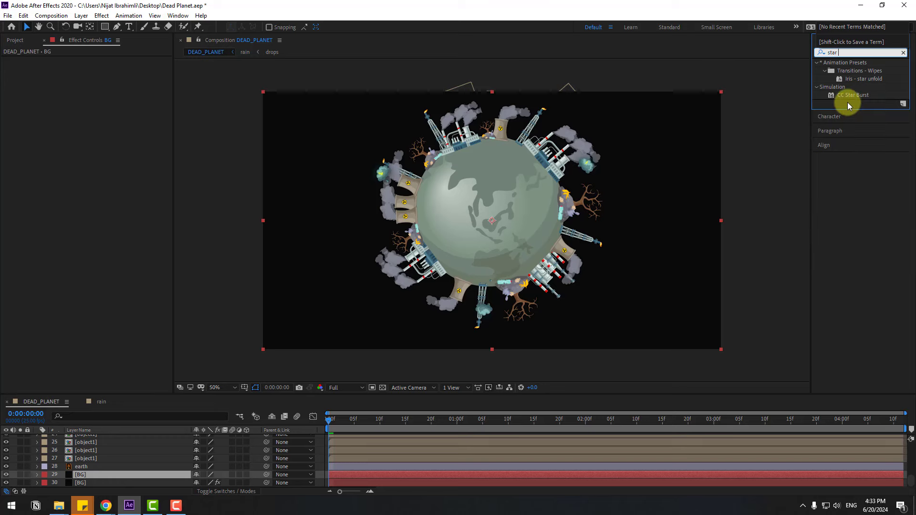
left_click_drag(855, 99, 90, 475)
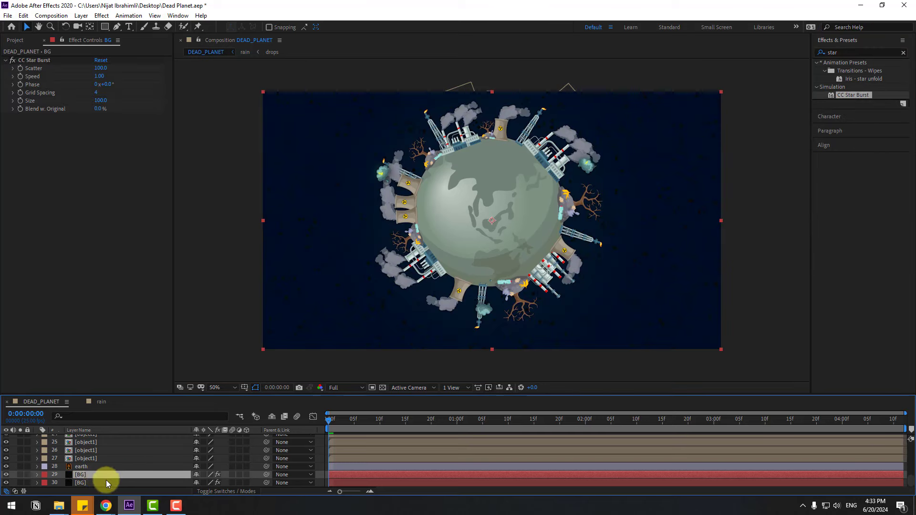
key("Return")
type("star")
key("Return")
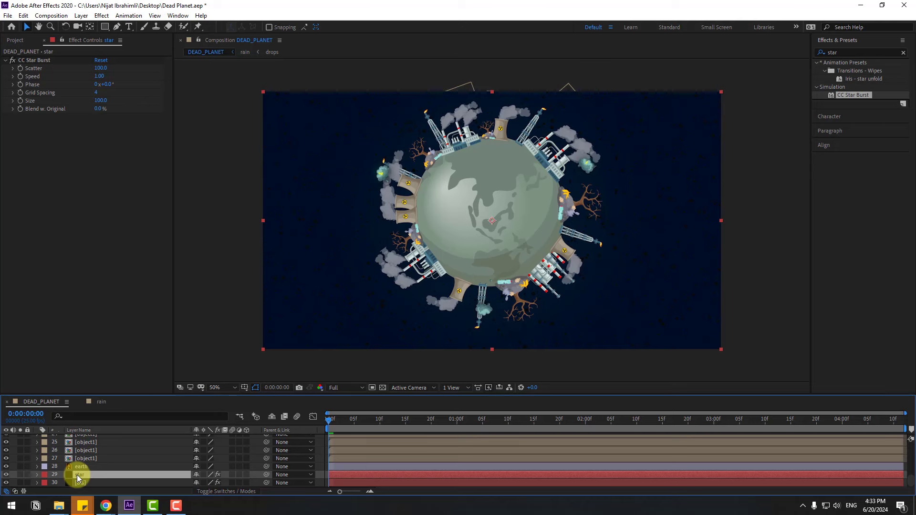
- Change the star layer's solid color to white, creating a new solid for it
key("ctrl+shift+y")
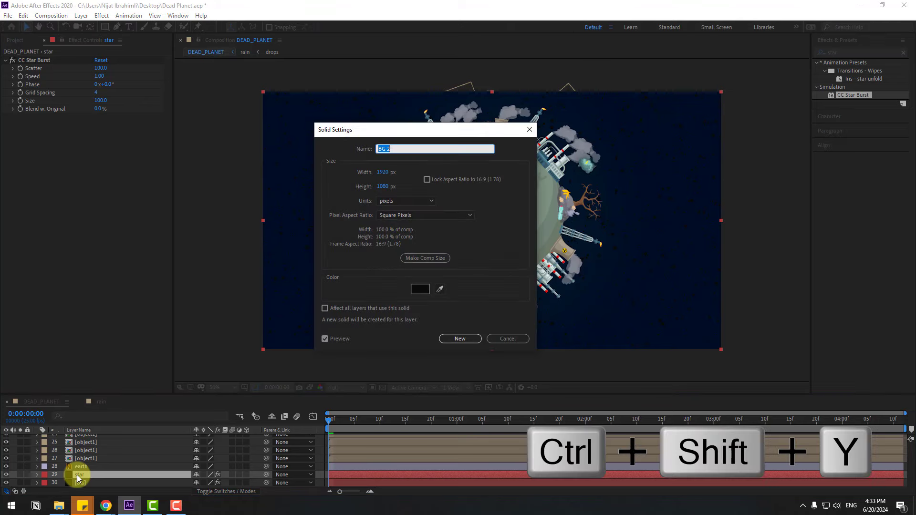
left_click(420, 289)
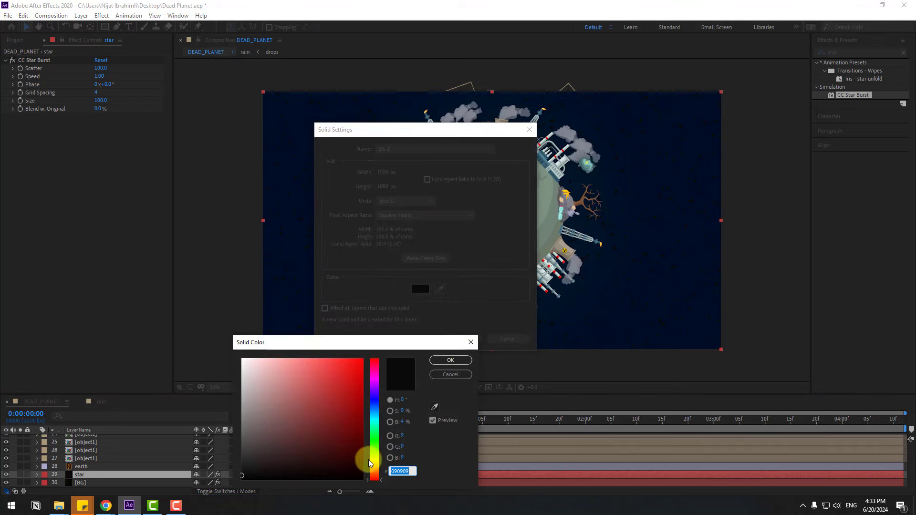
left_click_drag(320, 401, 229, 348)
left_click(446, 360)
left_click(446, 337)
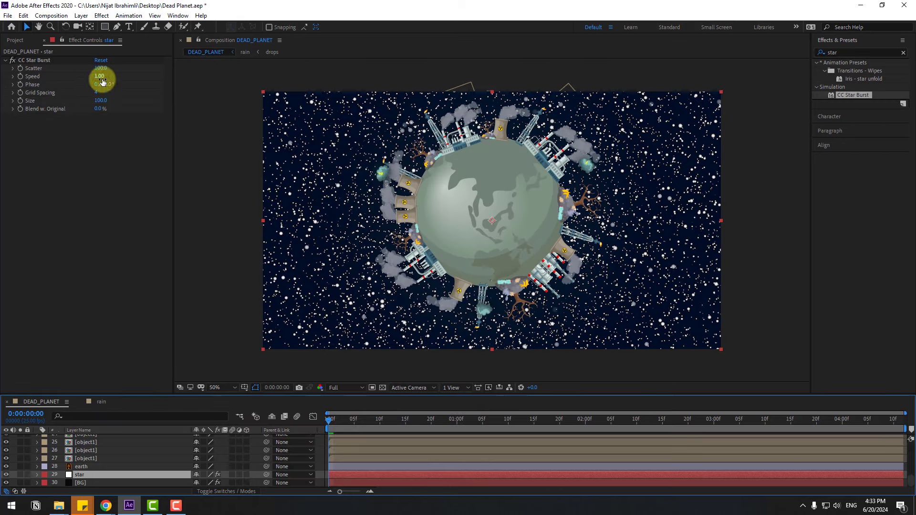
- Set the CC Star Burst Speed on the star layer to 0.01
left_click(101, 77)
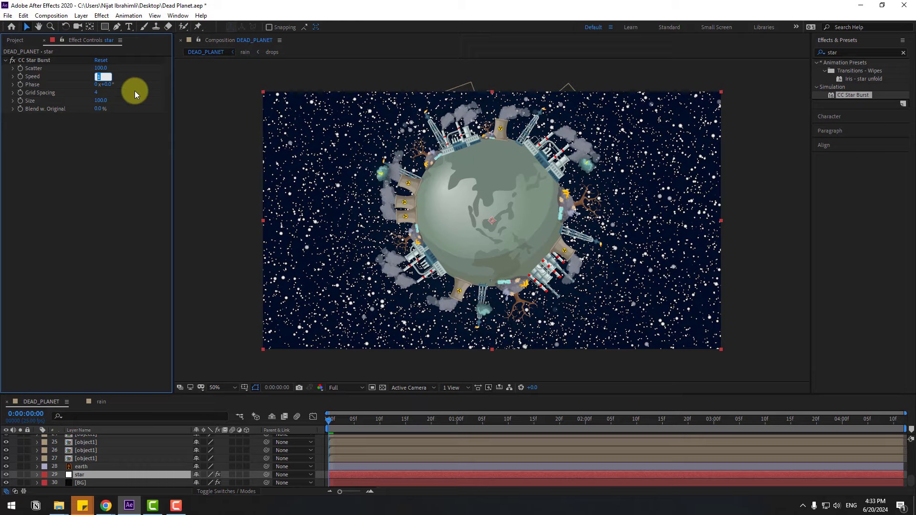
type("0.01")
key("Return")
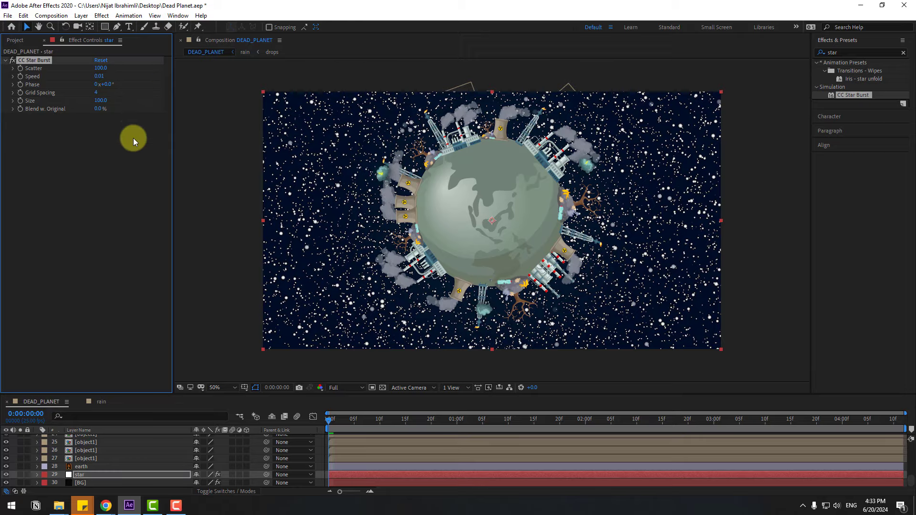
- Set the star layer's CC Star Burst Scatter to 290, Grid Spacing to 1 and Size to 52, and preview the starfield
left_click_drag(105, 70, 168, 67)
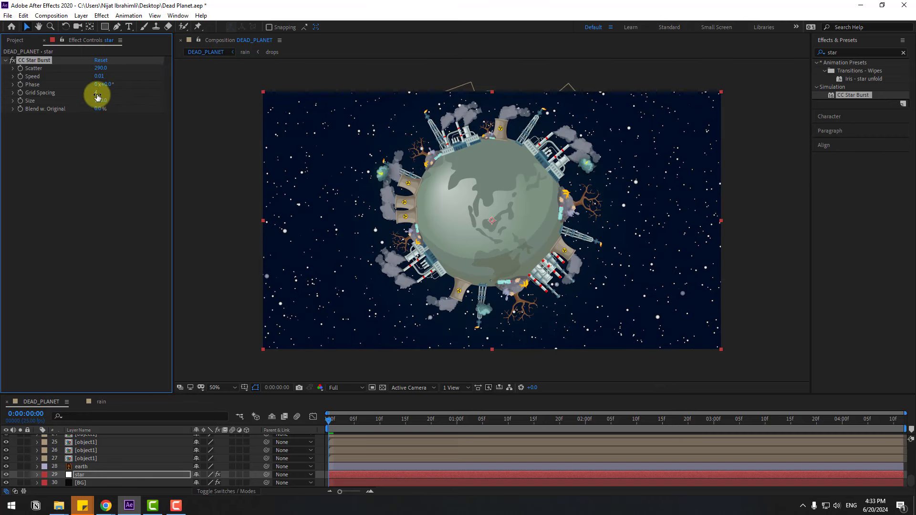
left_click_drag(96, 92, 47, 101)
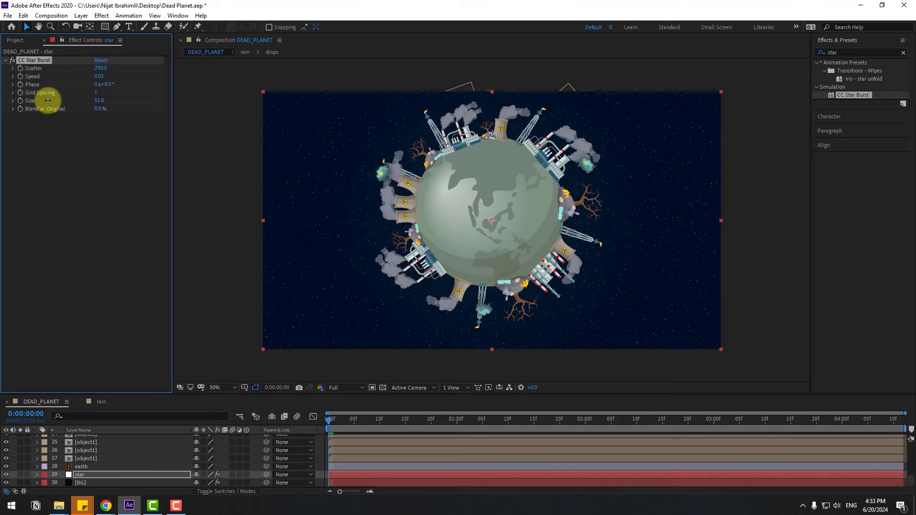
key("space")
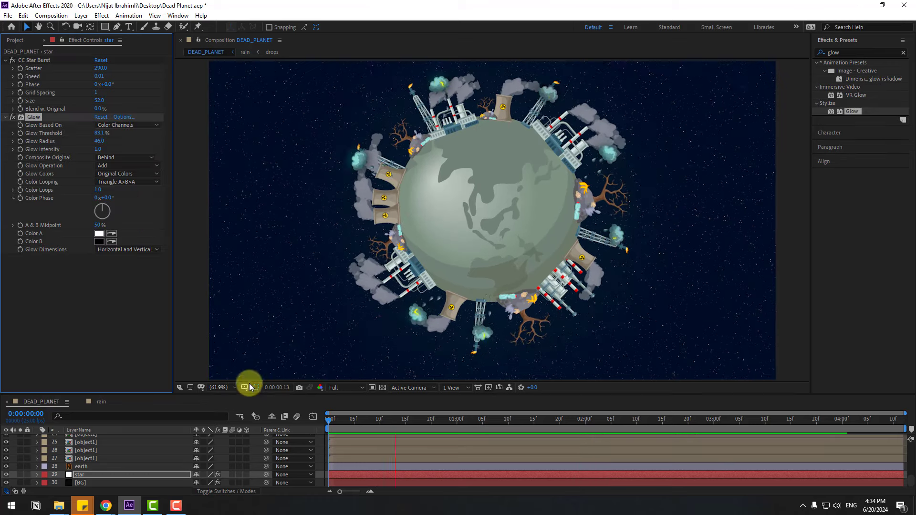
- Add a null object to the DEAD_PLANET composition and center its anchor point
left_click_drag(249, 393, 264, 146)
right_click(84, 462)
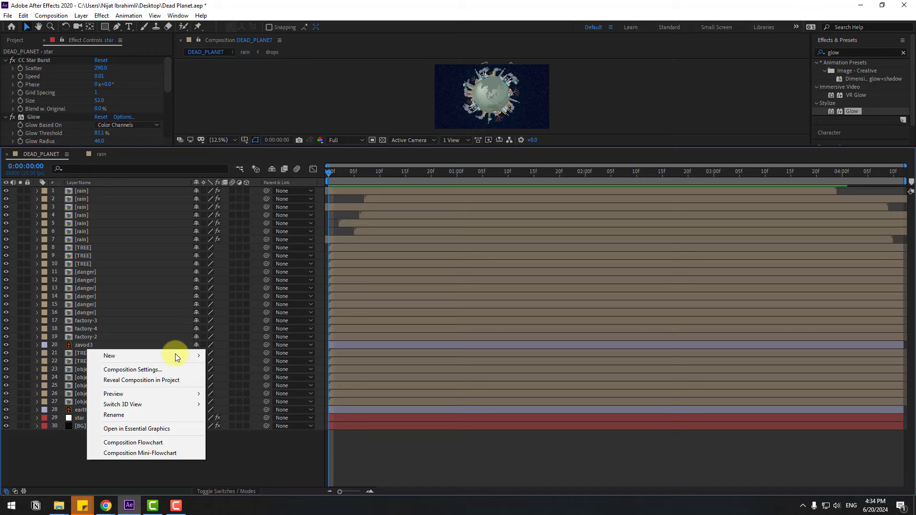
left_click(234, 411)
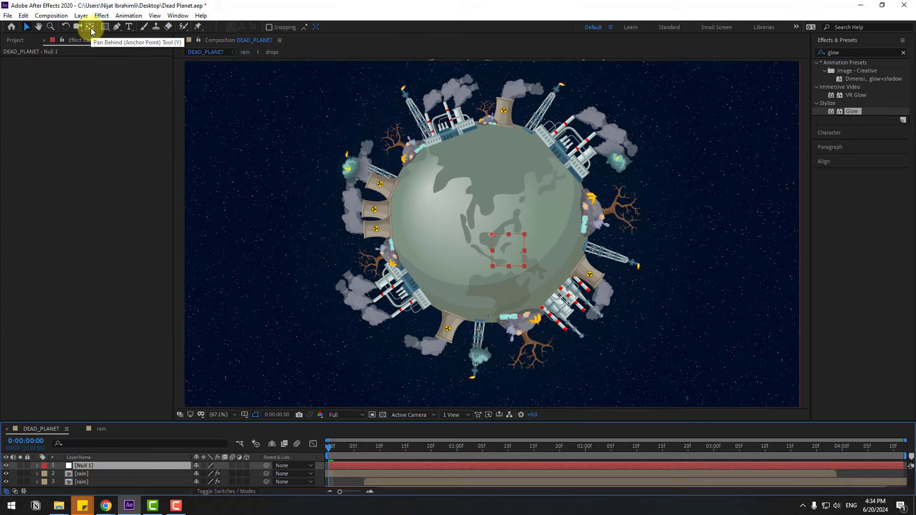
key("ctrl+alt+Home")
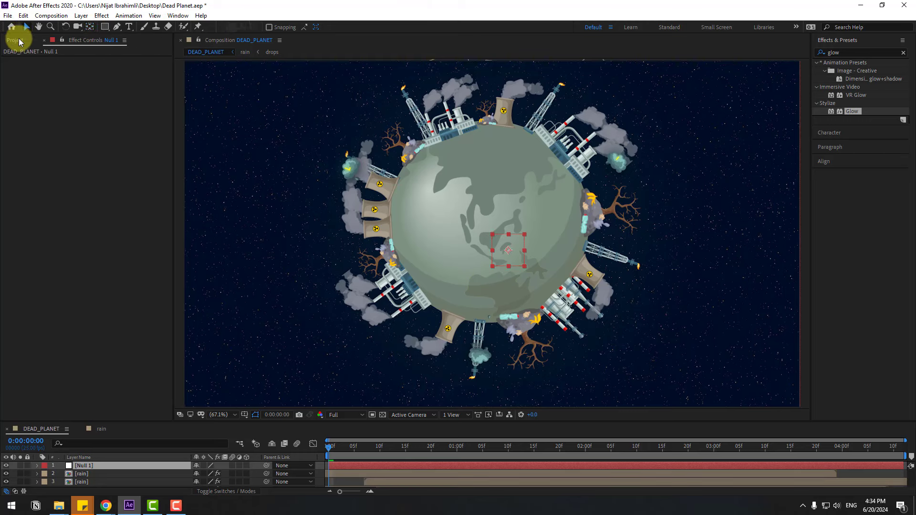
- Align the null to the composition's center, and move it slightly up to the middle of the planet
left_click(825, 161)
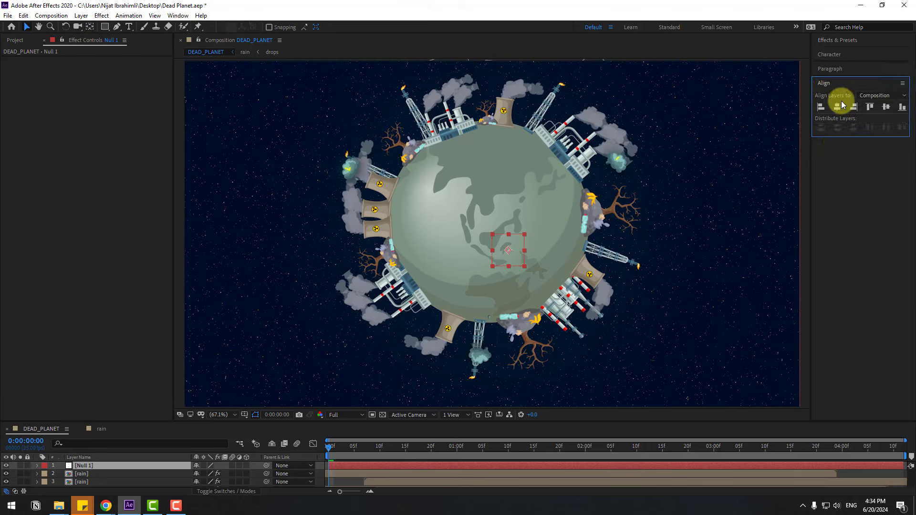
left_click(178, 15)
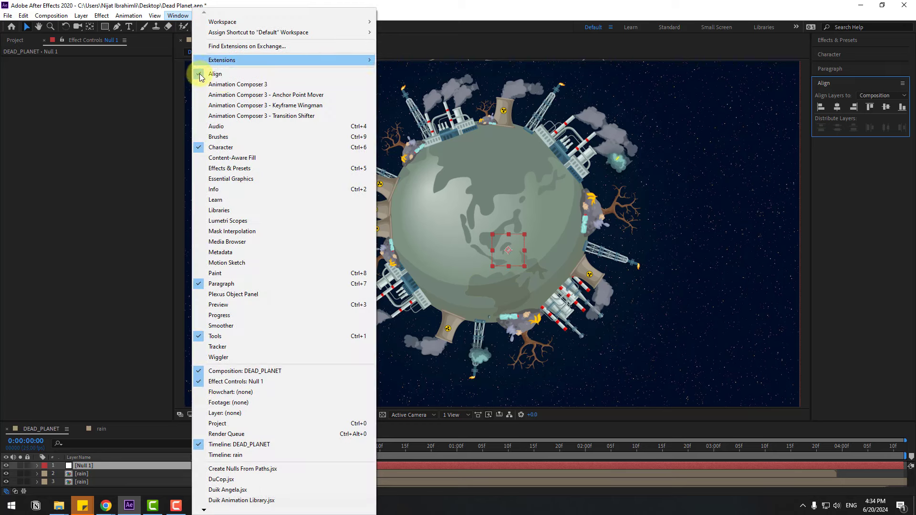
left_click(233, 76)
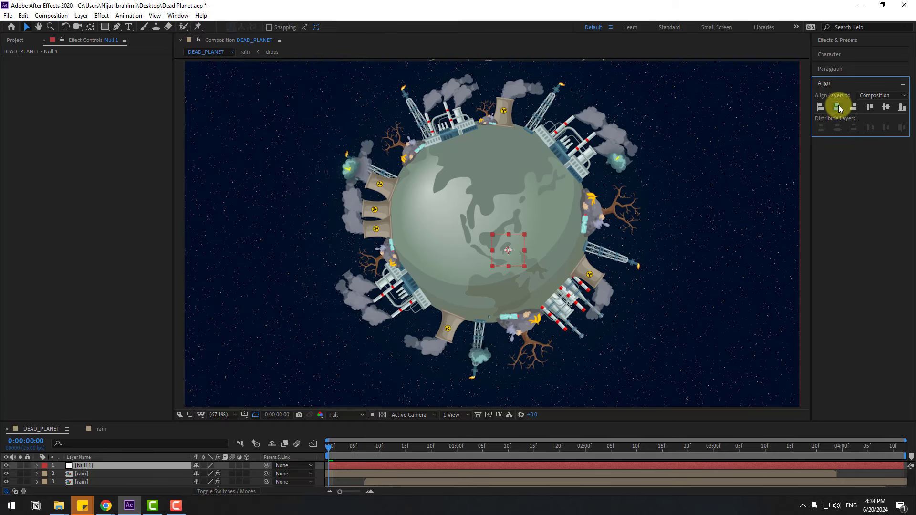
left_click(838, 106)
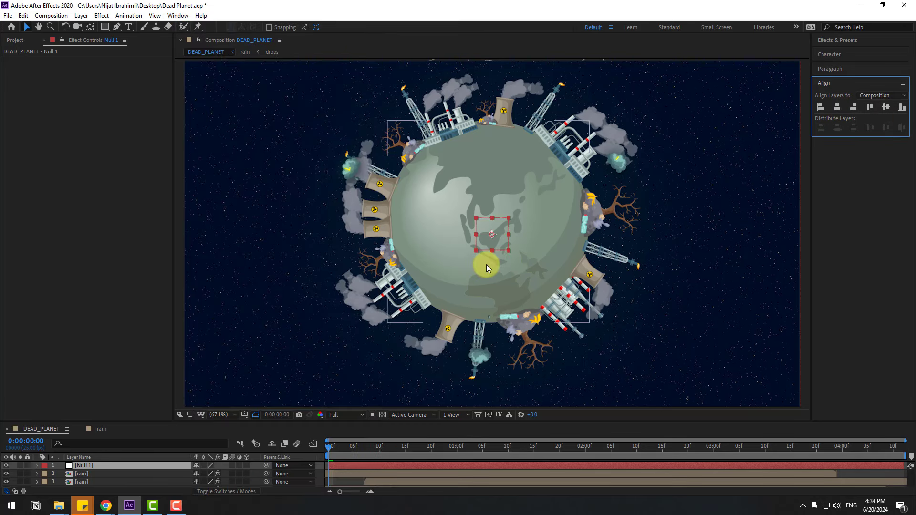
left_click_drag(494, 243, 494, 233)
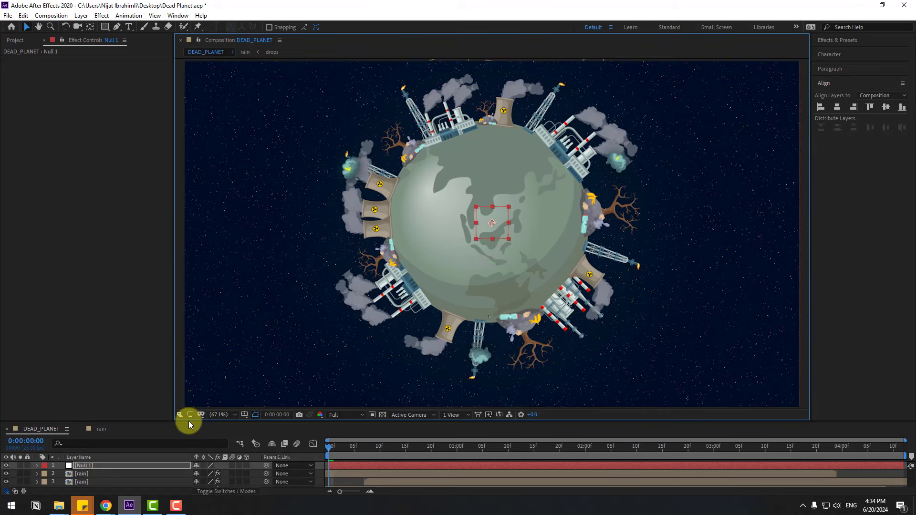
- Parent all layers from the topmost rain layer down to earth to Null 1, leaving out star and BG
left_click_drag(188, 421, 193, 186)
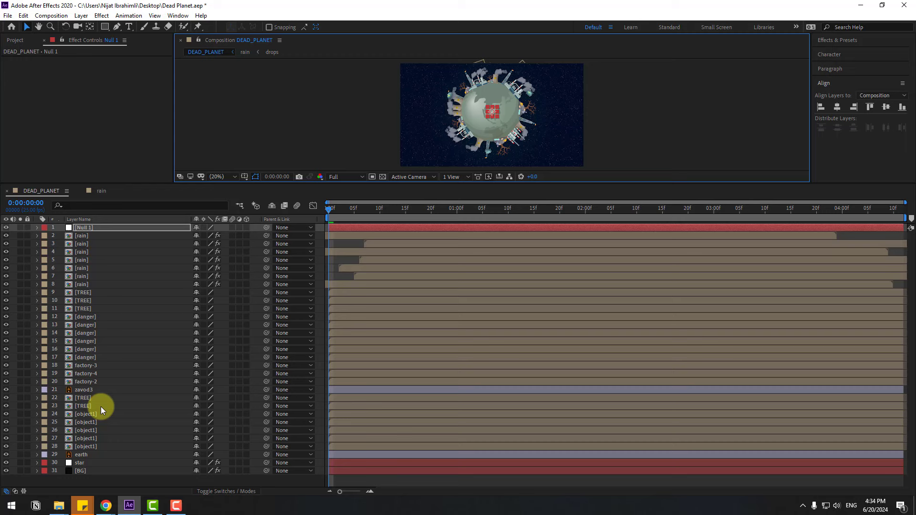
left_click(79, 456)
left_click(91, 238, "shift")
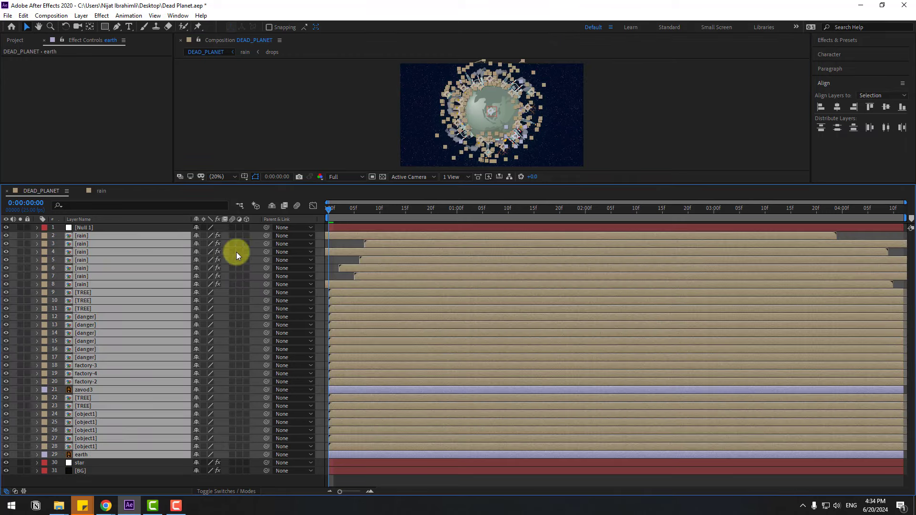
left_click_drag(267, 237, 81, 228)
- Keyframe Null 1's Rotation from 0° at the start to 30° at 0:00:04:11, and move the null slightly down
left_click(82, 228)
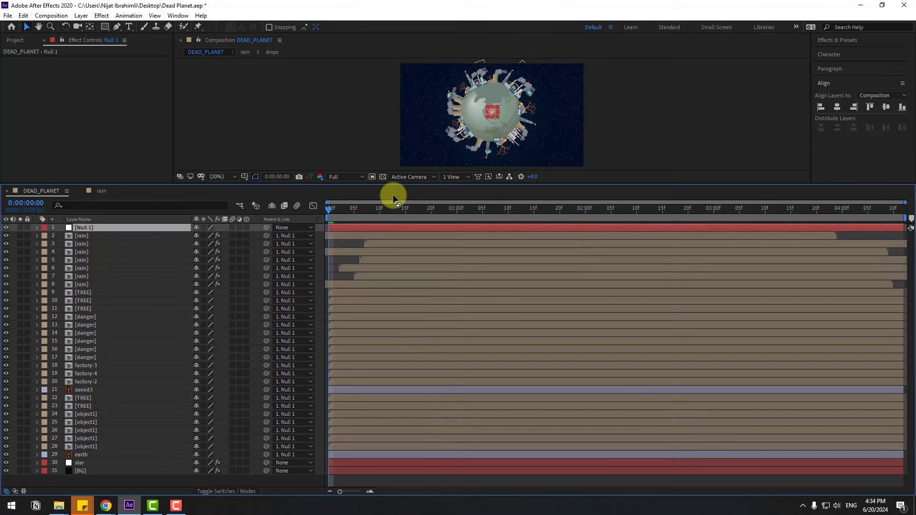
left_click_drag(383, 184, 306, 416)
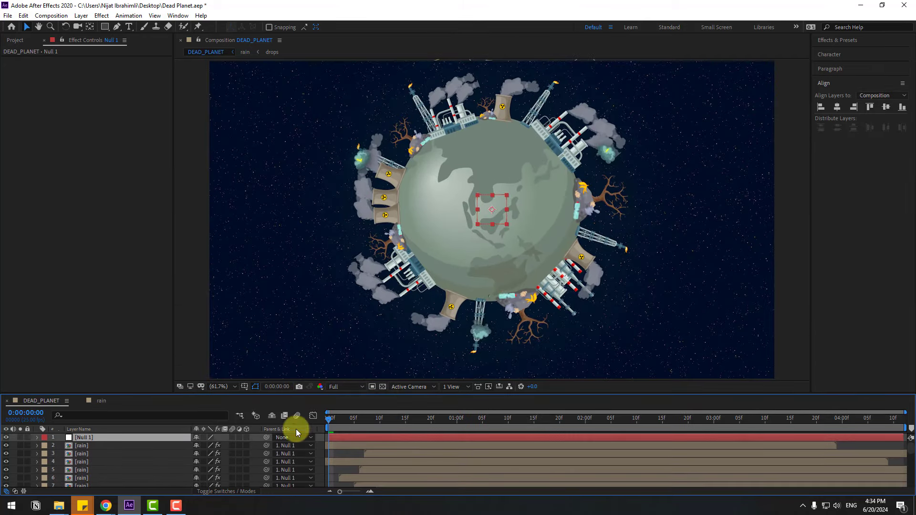
key("r")
left_click(62, 447)
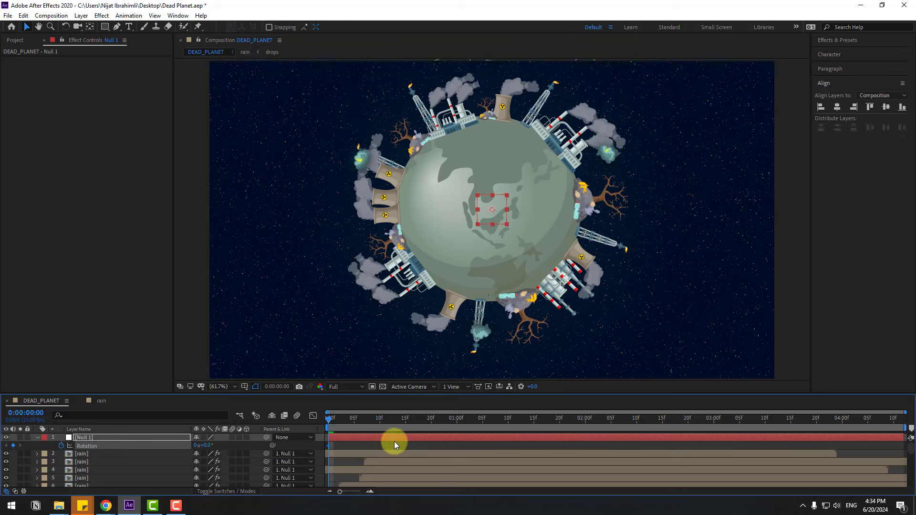
left_click_drag(371, 422, 899, 420)
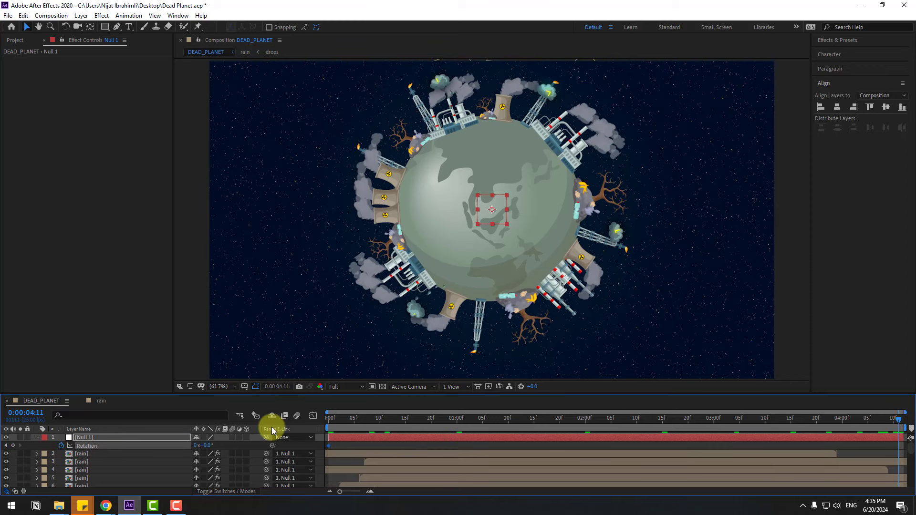
left_click_drag(207, 446, 225, 450)
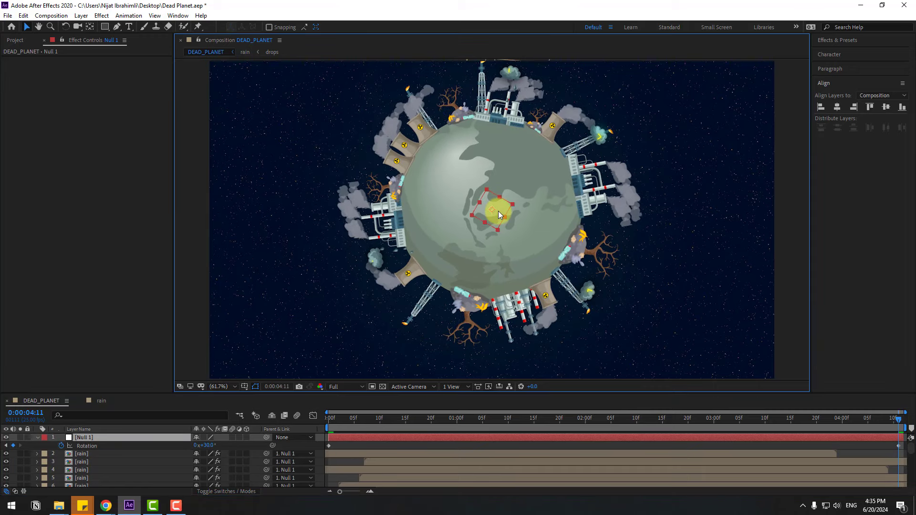
left_click_drag(497, 209, 497, 236)
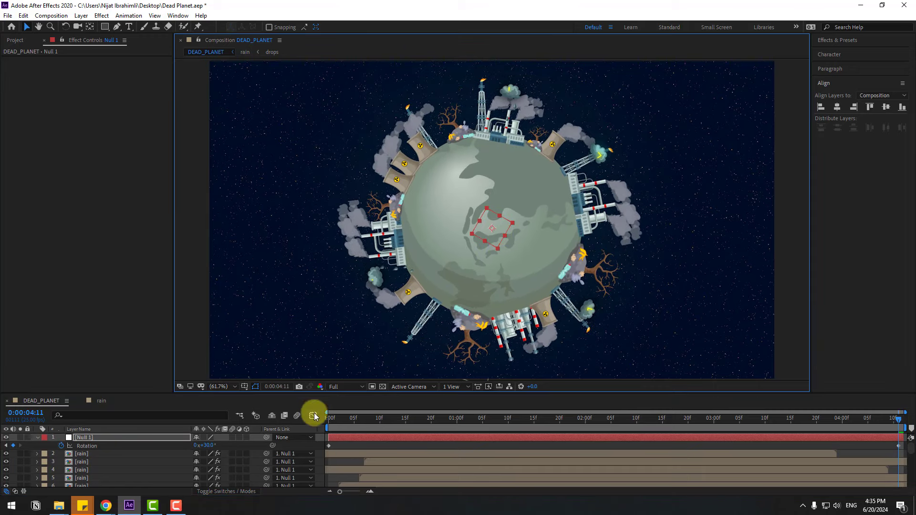
- Keyframe Null 1's Scale from 100% at the start to 105% at 0:00:04:11
mouse_move(333, 421)
left_mouse_down()
mouse_move(348, 426)
mouse_move(319, 428)
left_mouse_up()
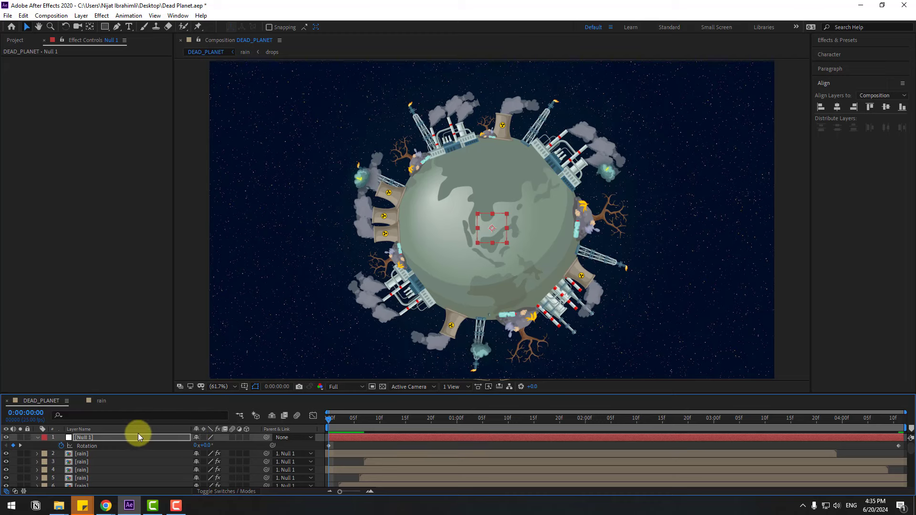
key("shift+s")
left_click(61, 446)
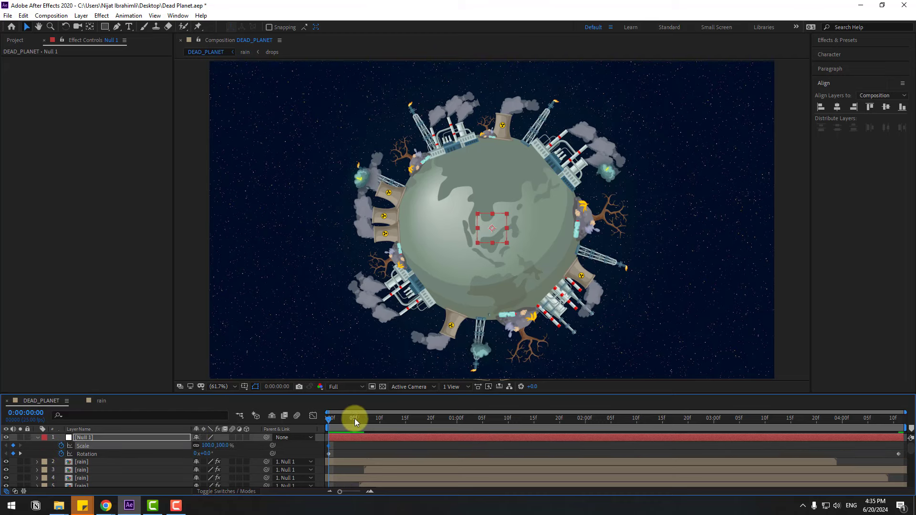
left_click_drag(354, 419, 900, 415)
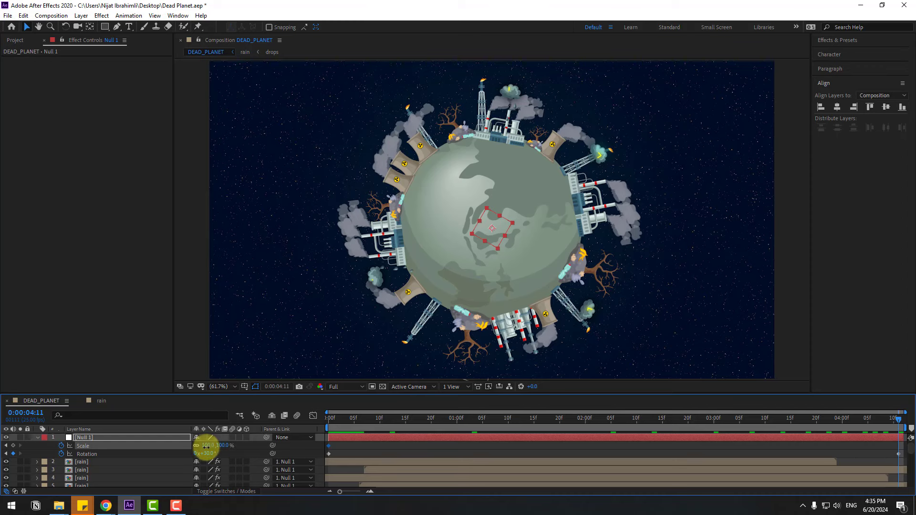
type("105")
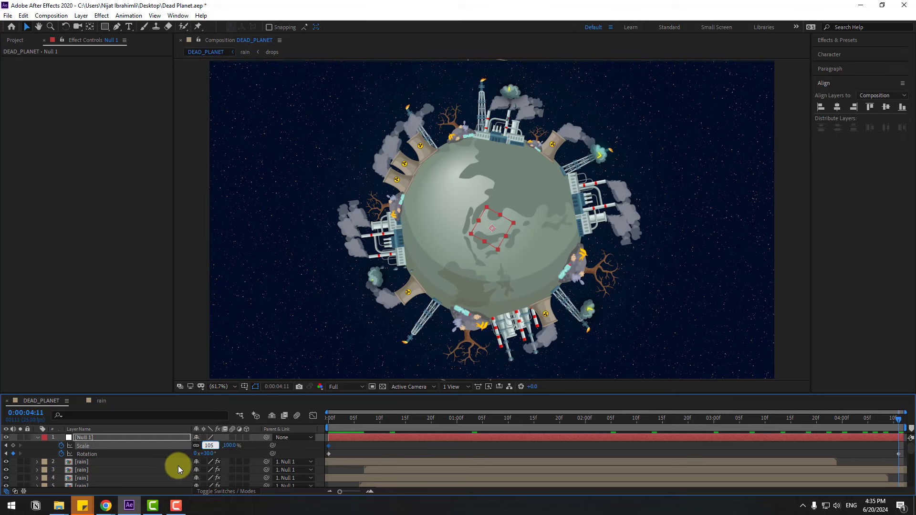
key("Return")
- Play back the composition to check the planet's rotation and scaling against the starfield
scroll(466, 294, "down", 1)
key("space")
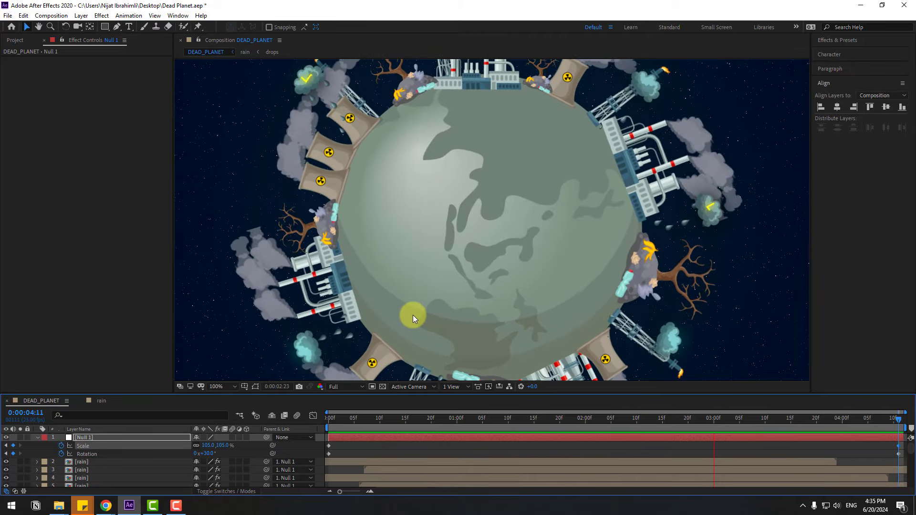
scroll(413, 316, "down", 2)
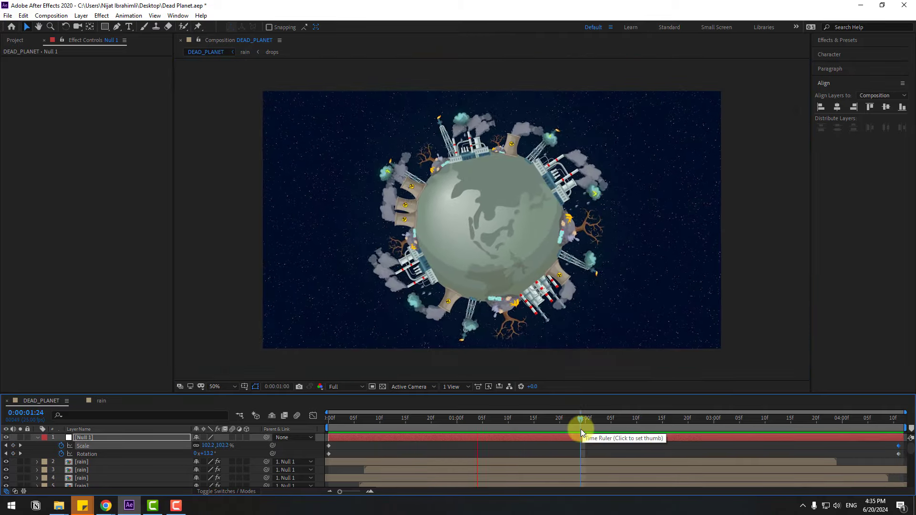